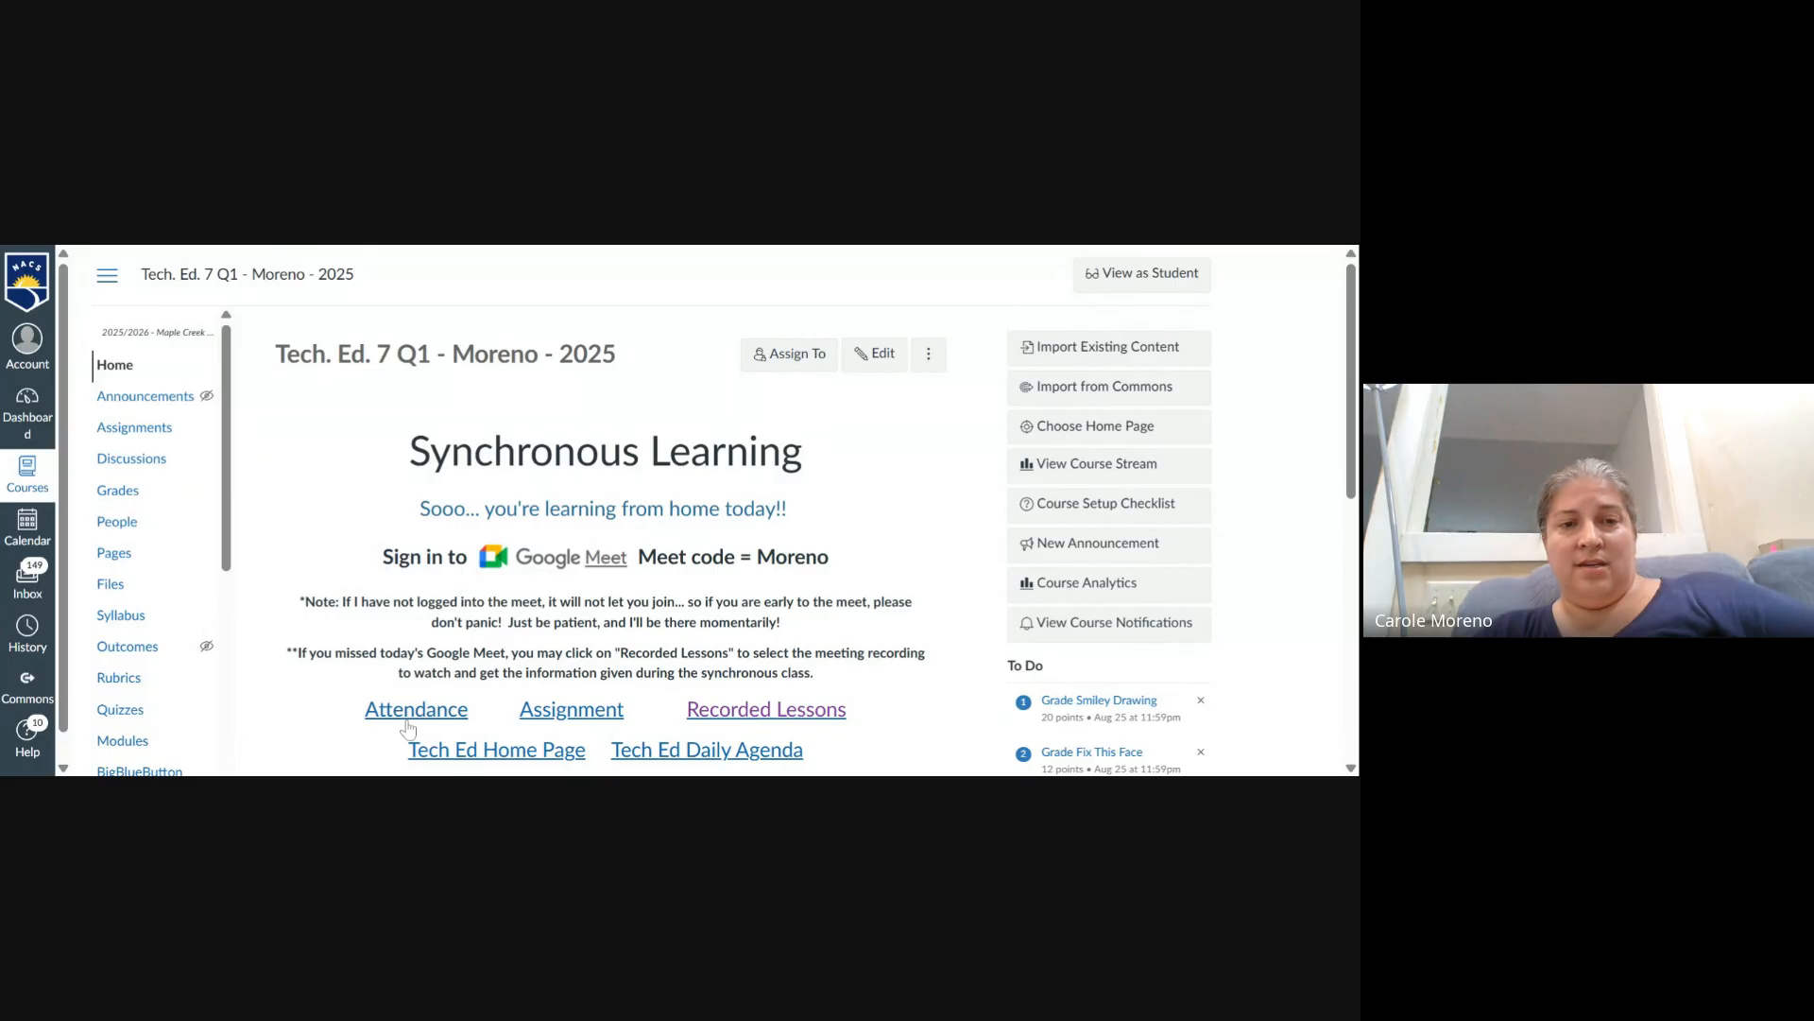
- View the attendance survey from the course home page and return to the course home
{"action": "left_click", "coordinate": [400, 715]}
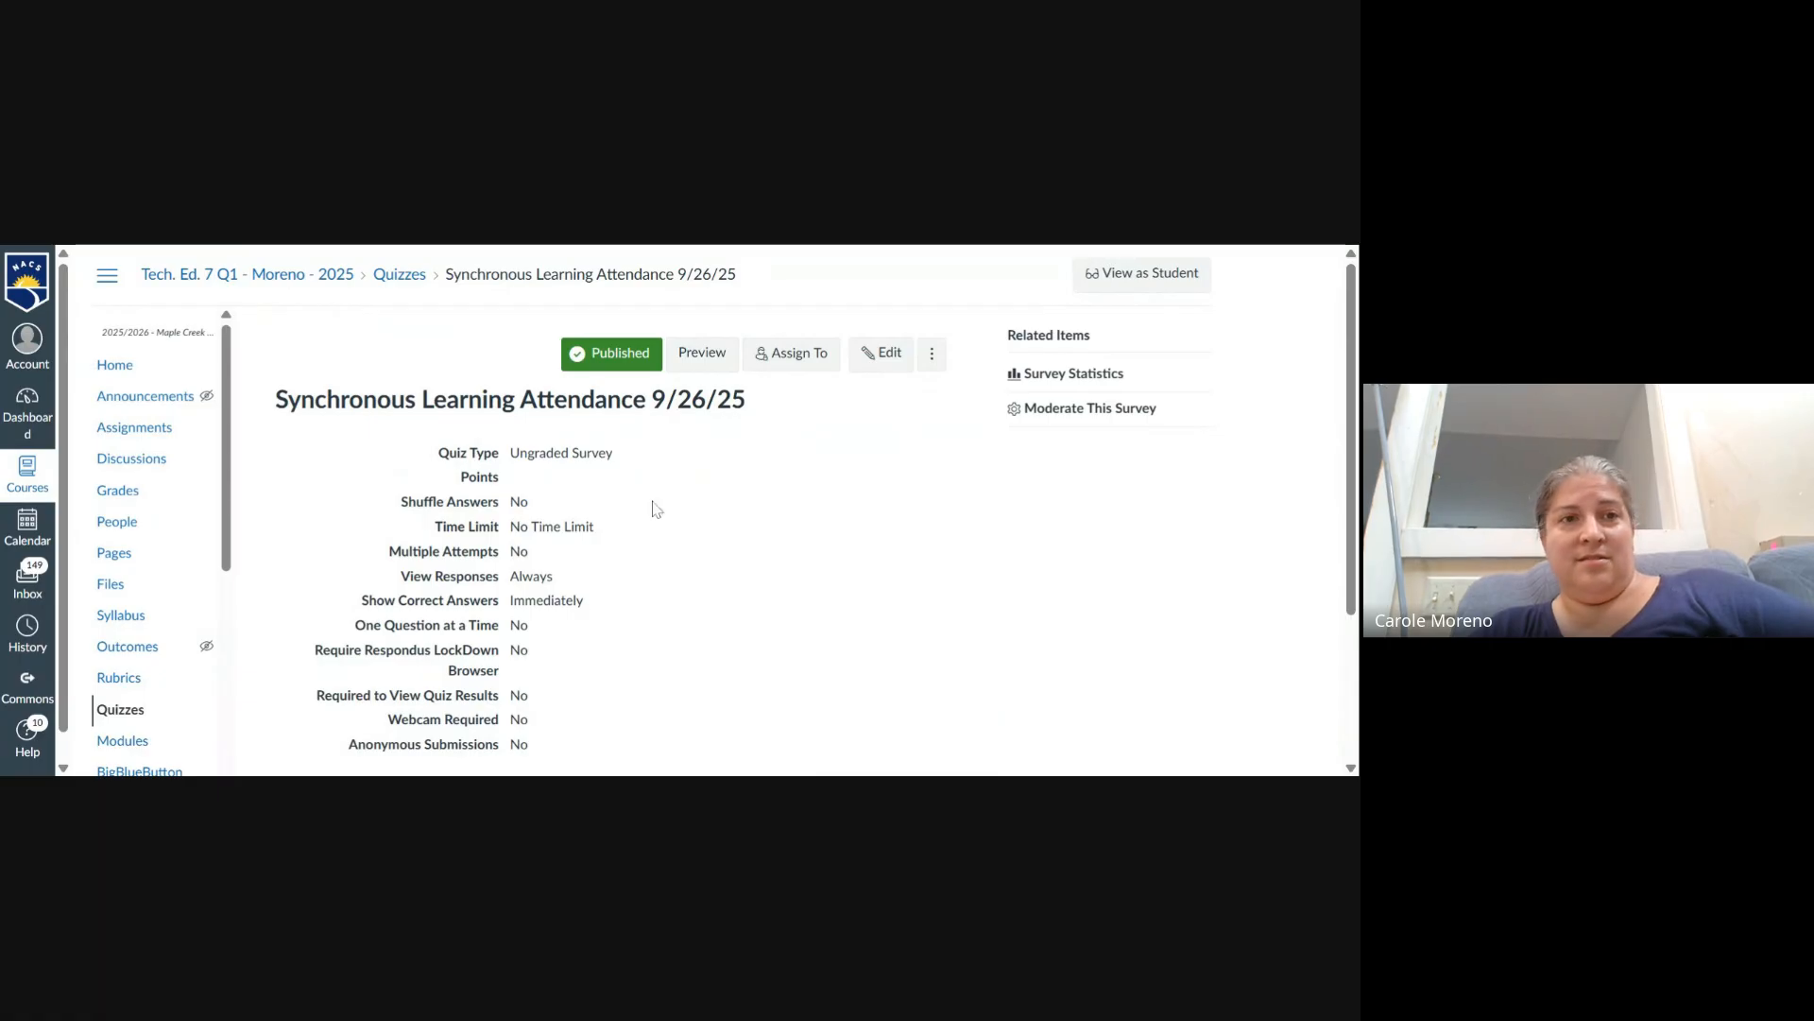
{"action": "left_click", "coordinate": [199, 274]}
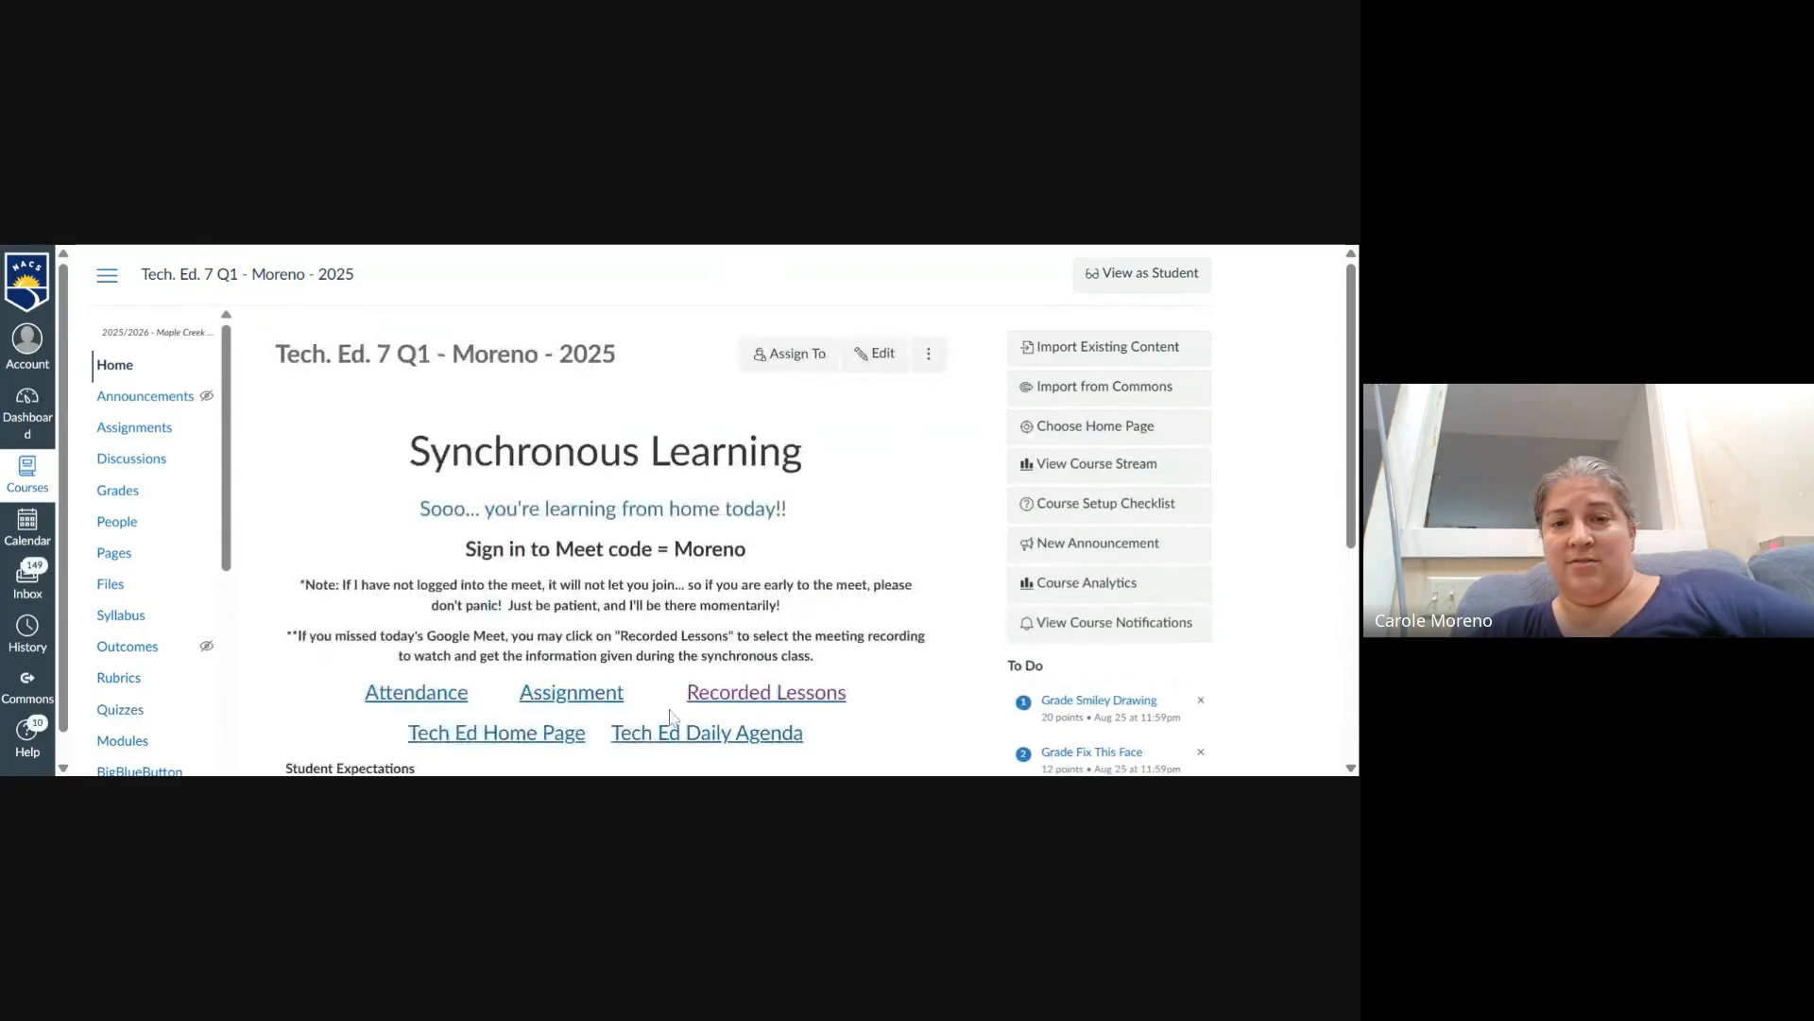
- Open the Synchronous Learning Assignment and follow its link to the Tower Data and Statistics spreadsheet
{"action": "left_click", "coordinate": [573, 711]}
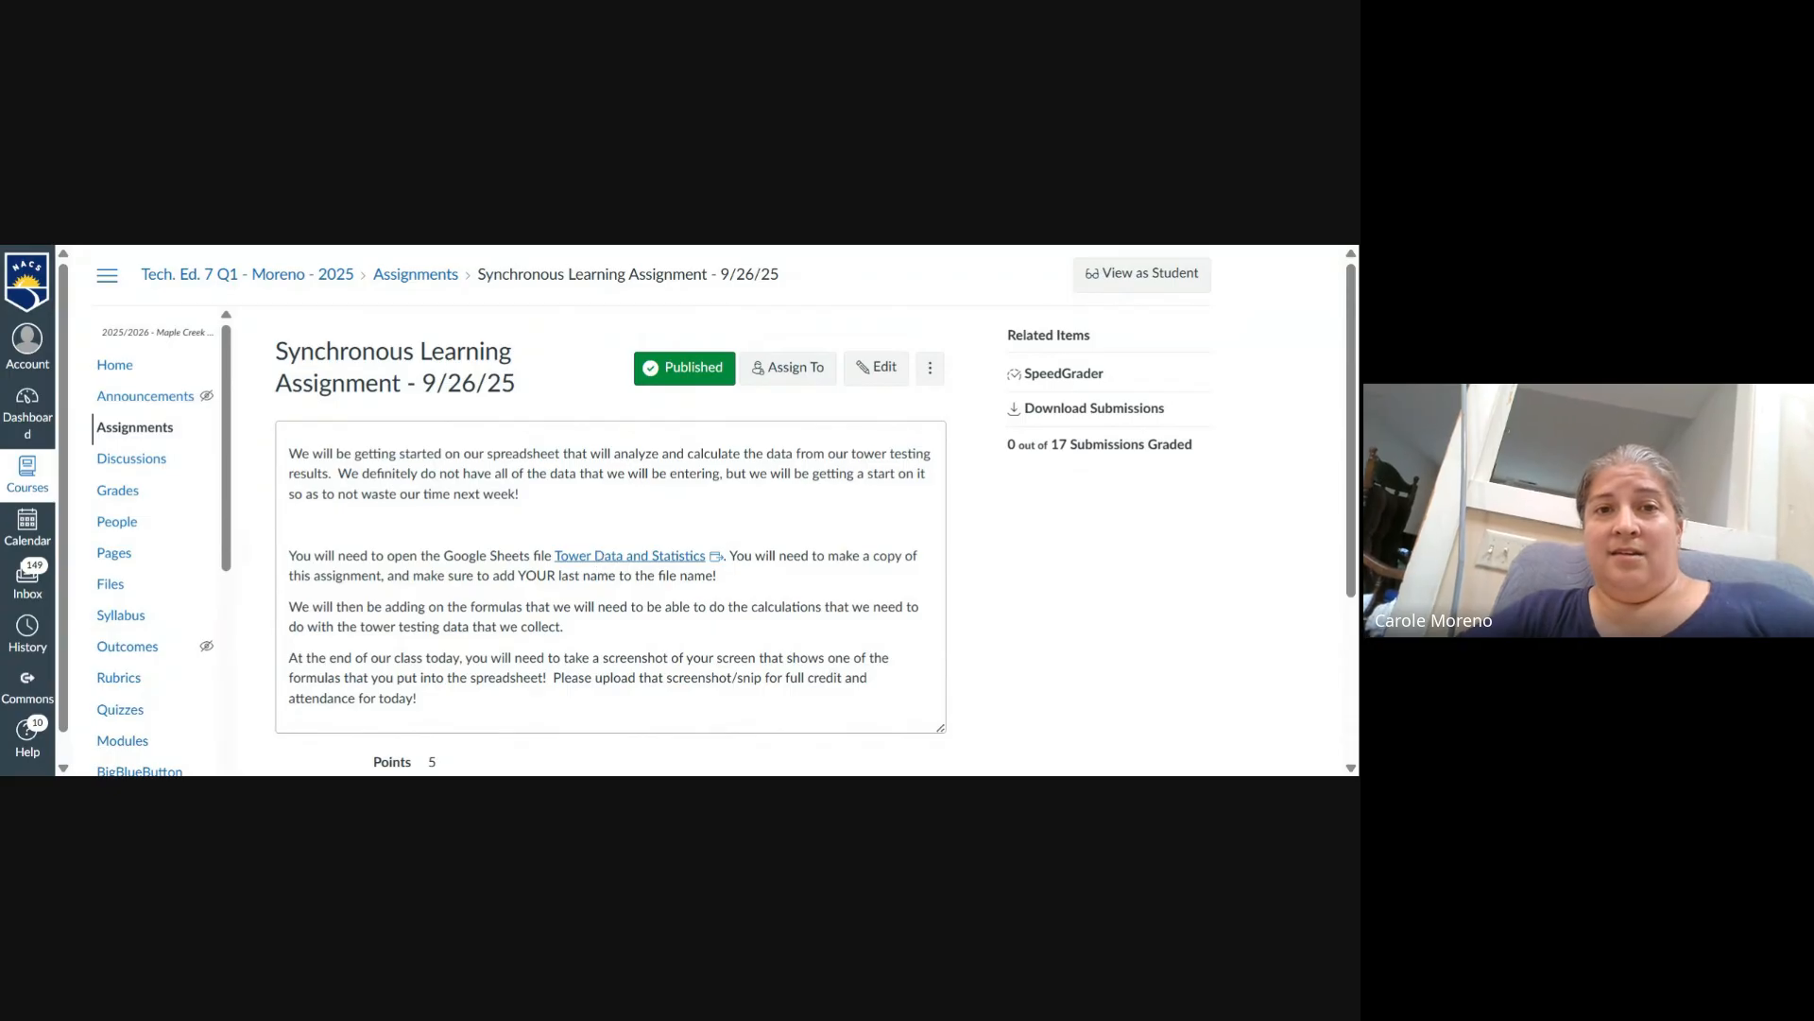
{"action": "left_click", "coordinate": [629, 555]}
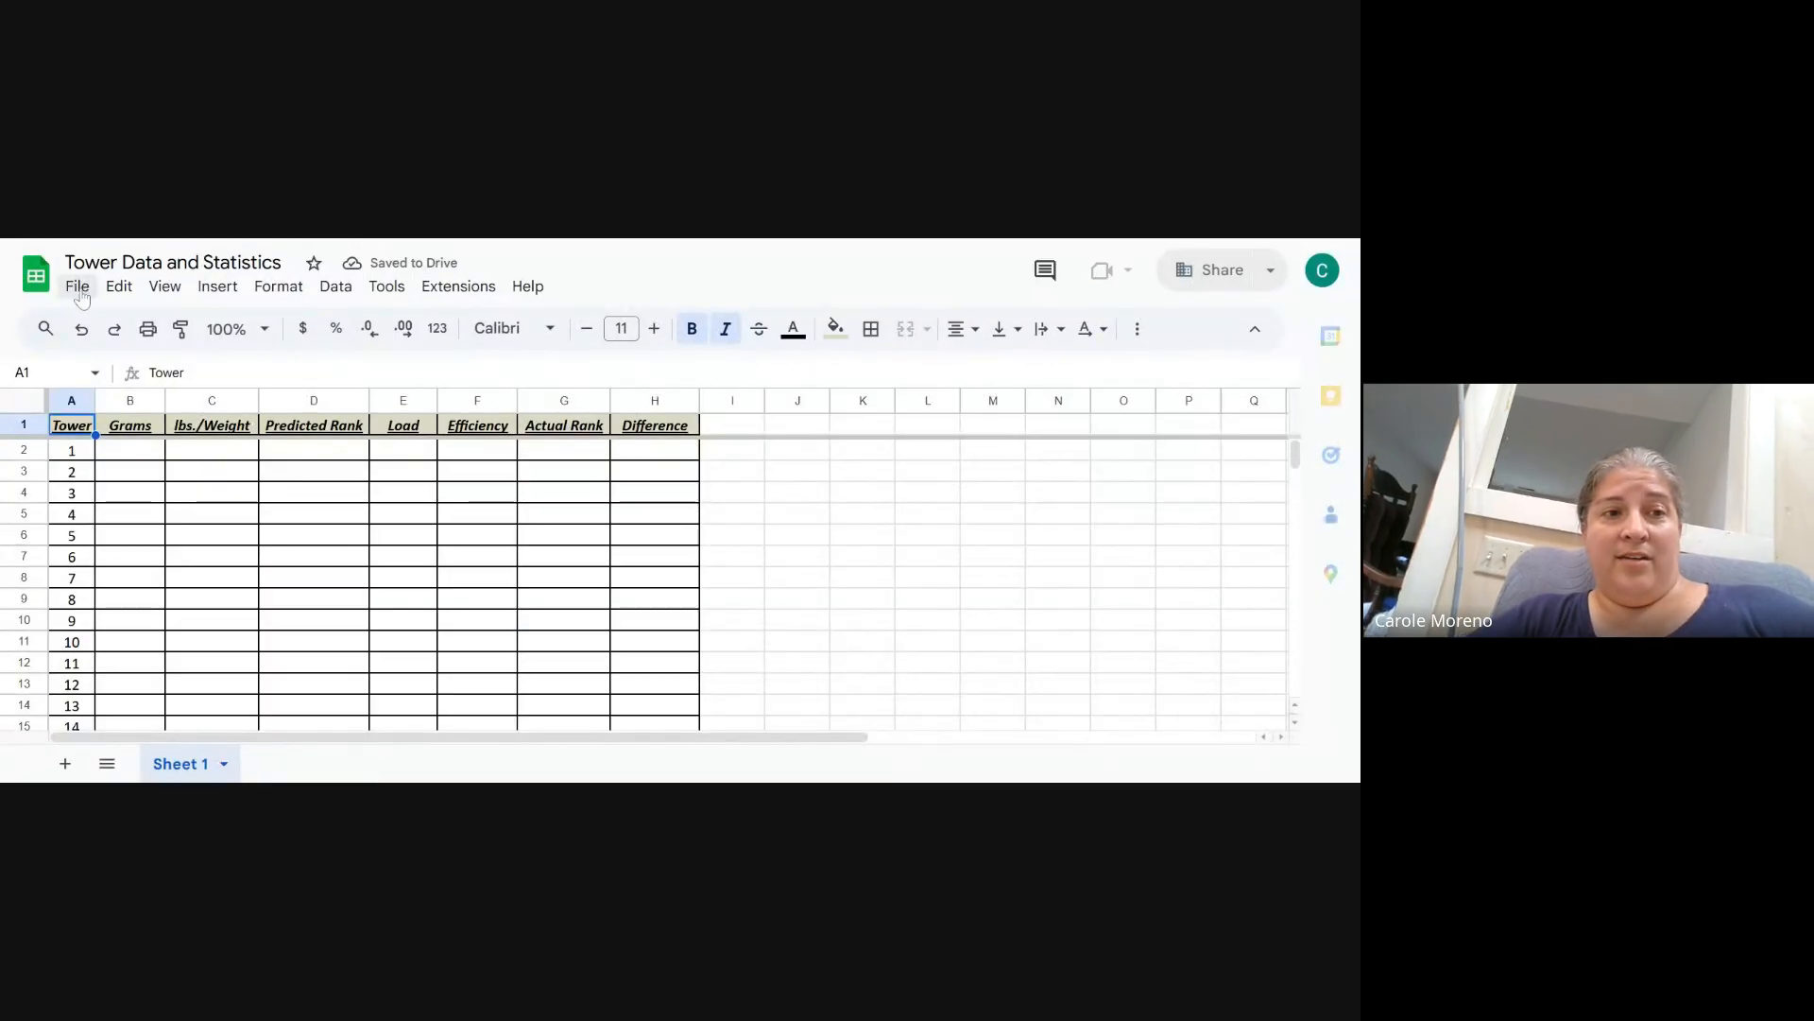
- Open the dialog for making a copy of the spreadsheet
{"action": "left_click", "coordinate": [79, 290]}
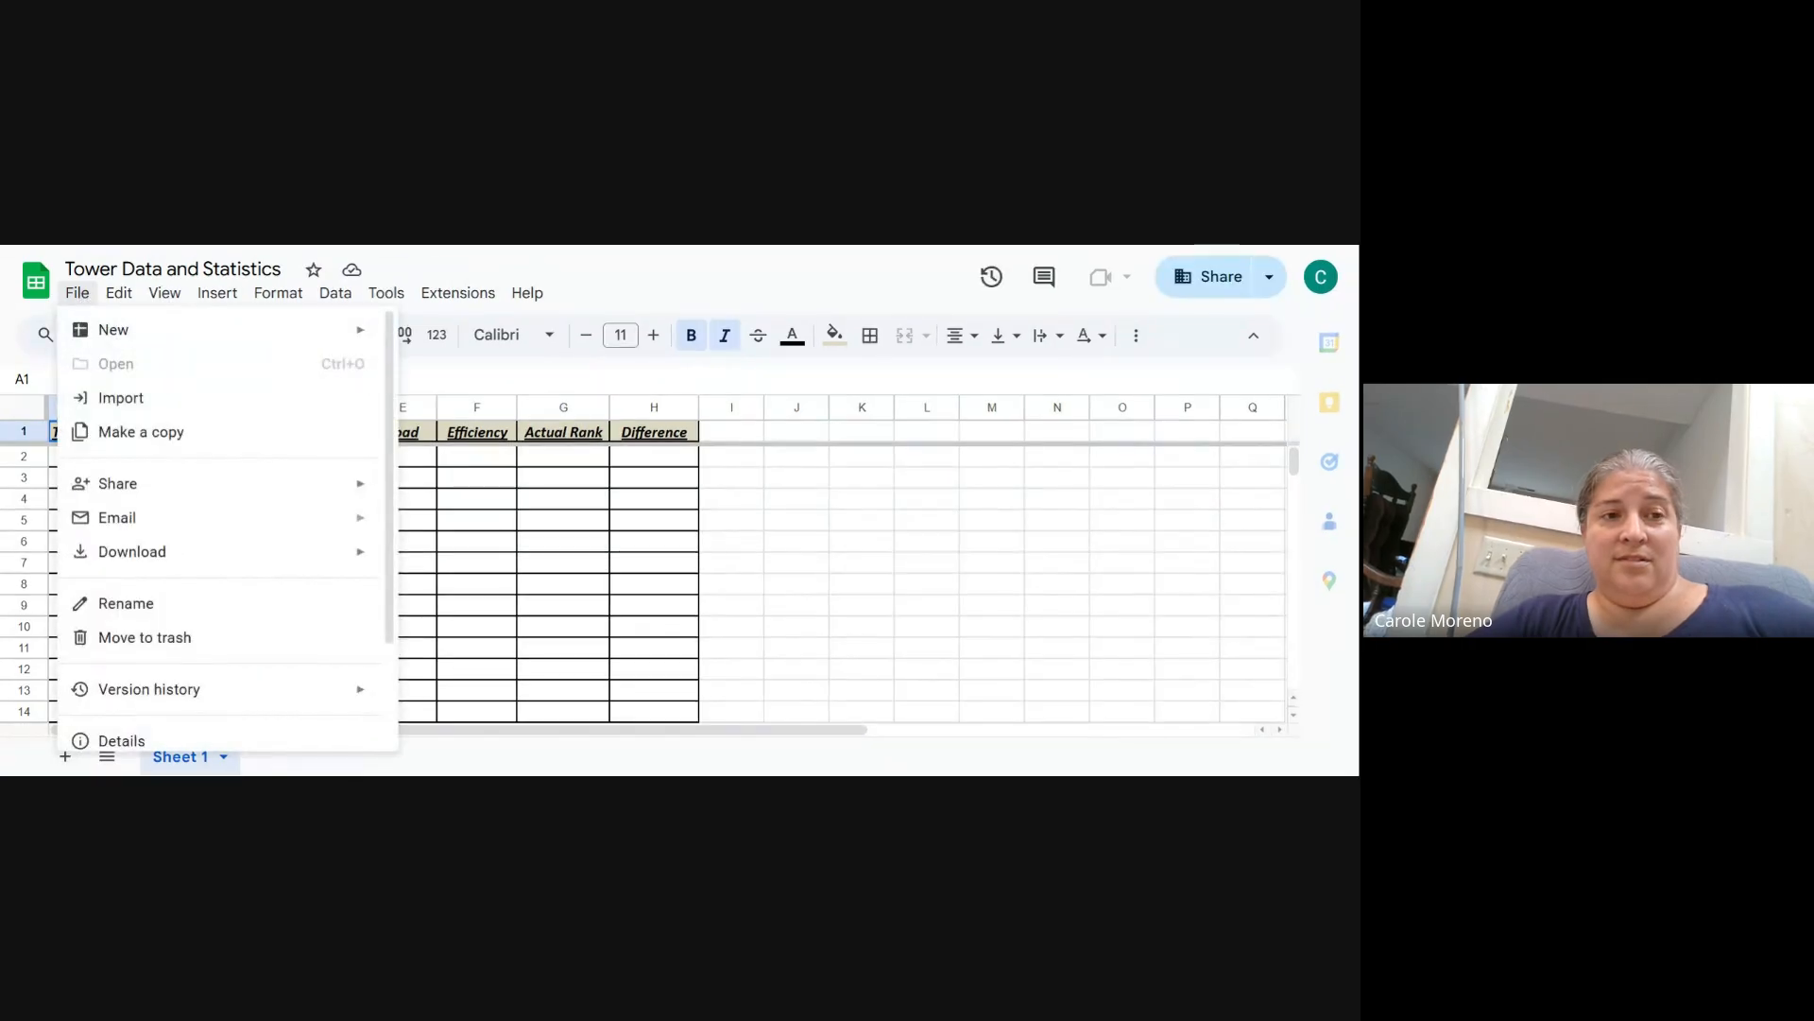
{"action": "left_click", "coordinate": [123, 431]}
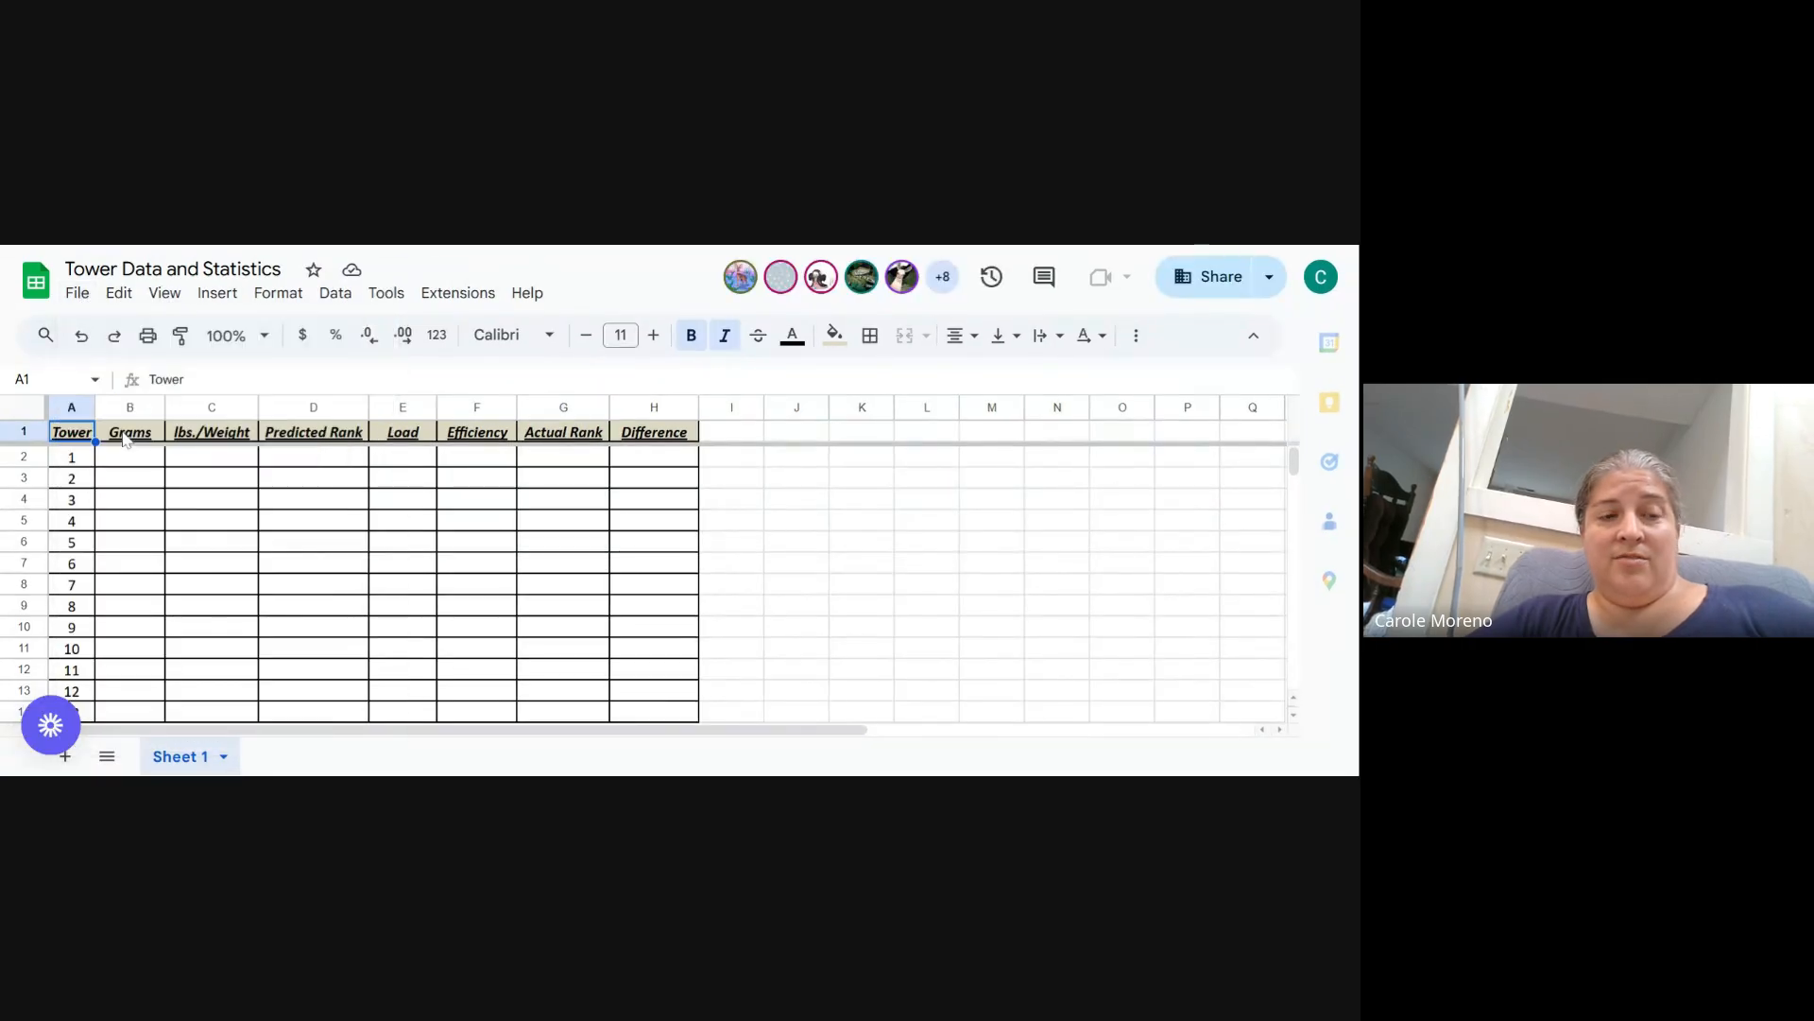
{"action": "left_click", "coordinate": [78, 292]}
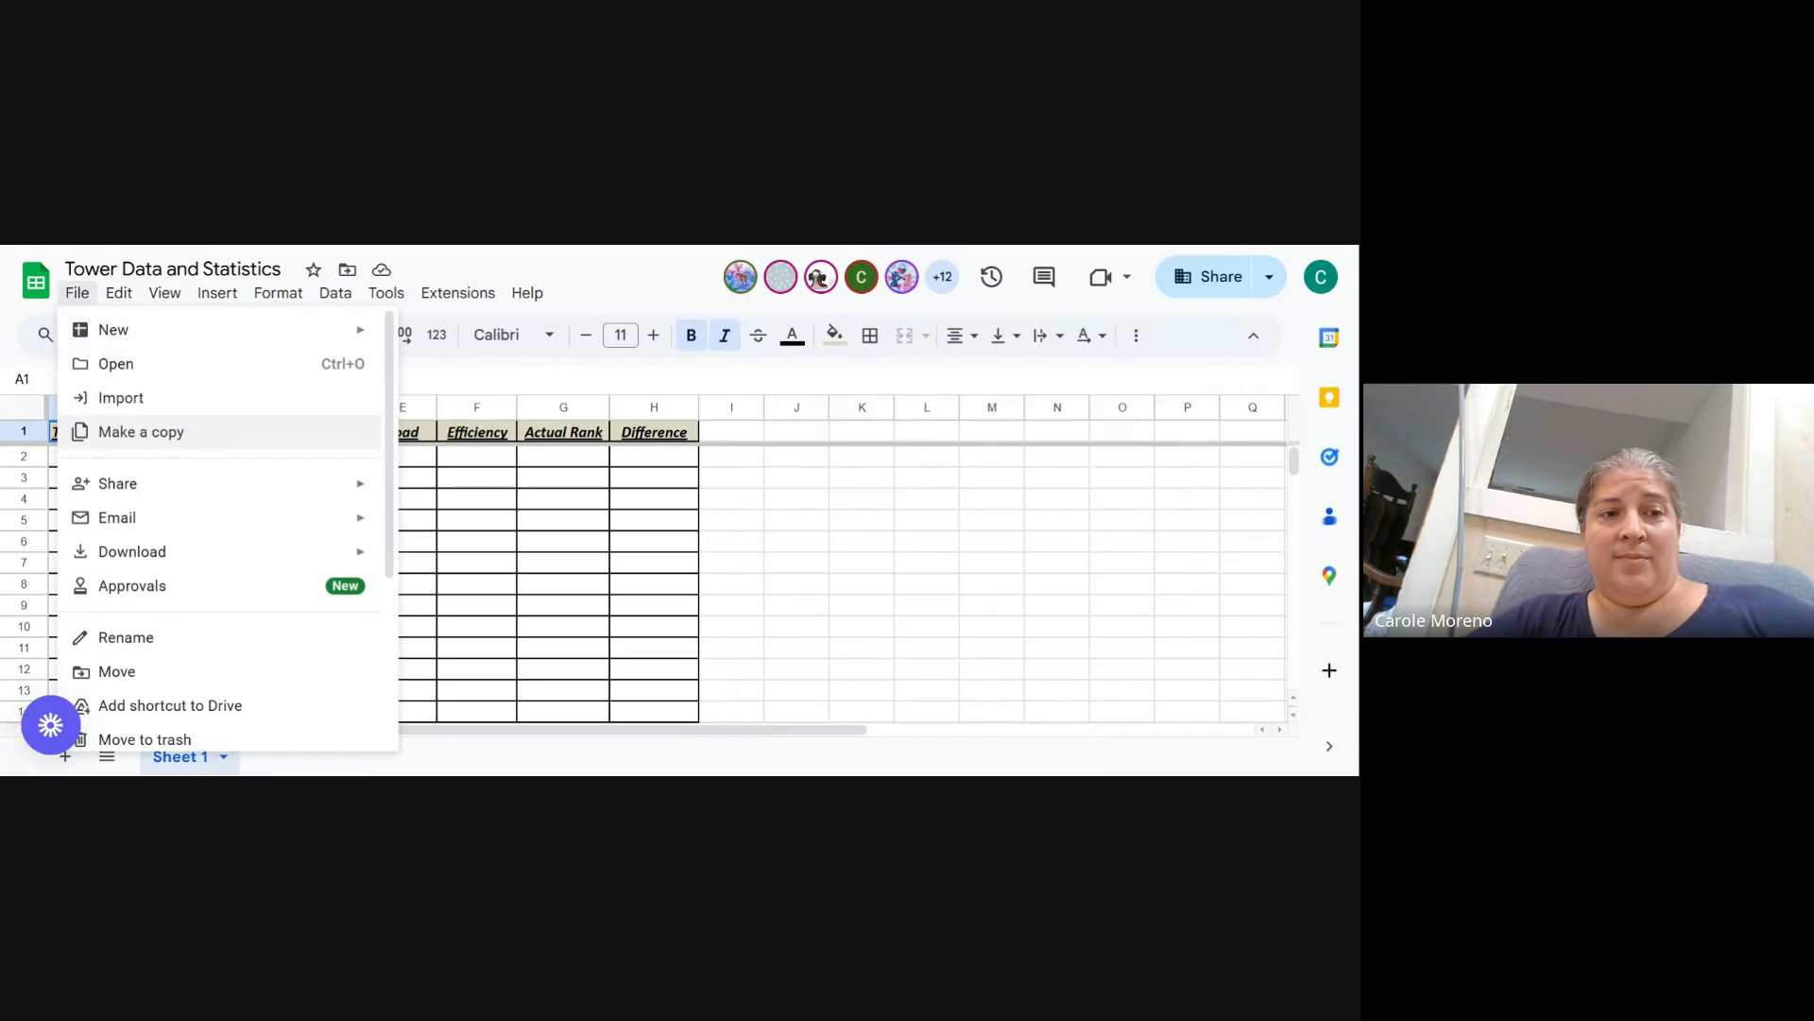
{"action": "left_click", "coordinate": [120, 433]}
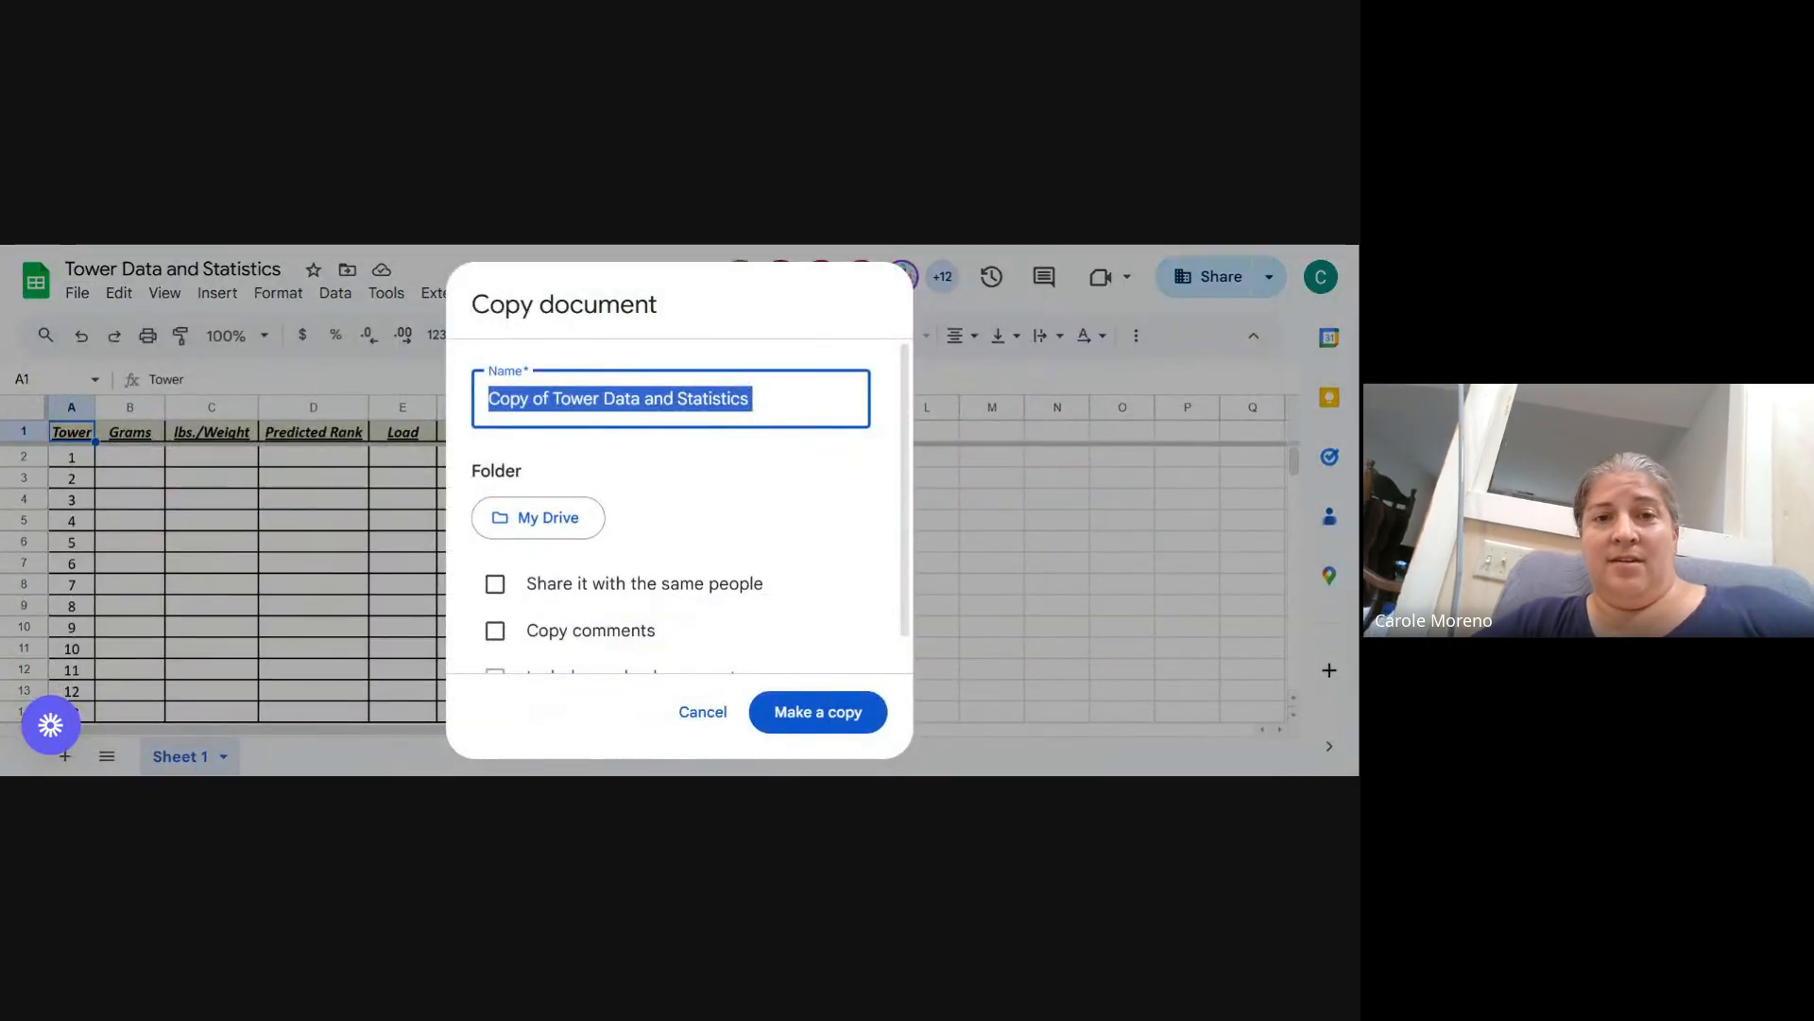
- Rename the copy by removing 'Copy of' and appending ' - ' plus the student's last name, then cancel the copy
{"action": "left_click", "coordinate": [551, 398]}
{"action": "left_click_drag", "start_coordinate": [551, 398], "coordinate": [460, 419]}
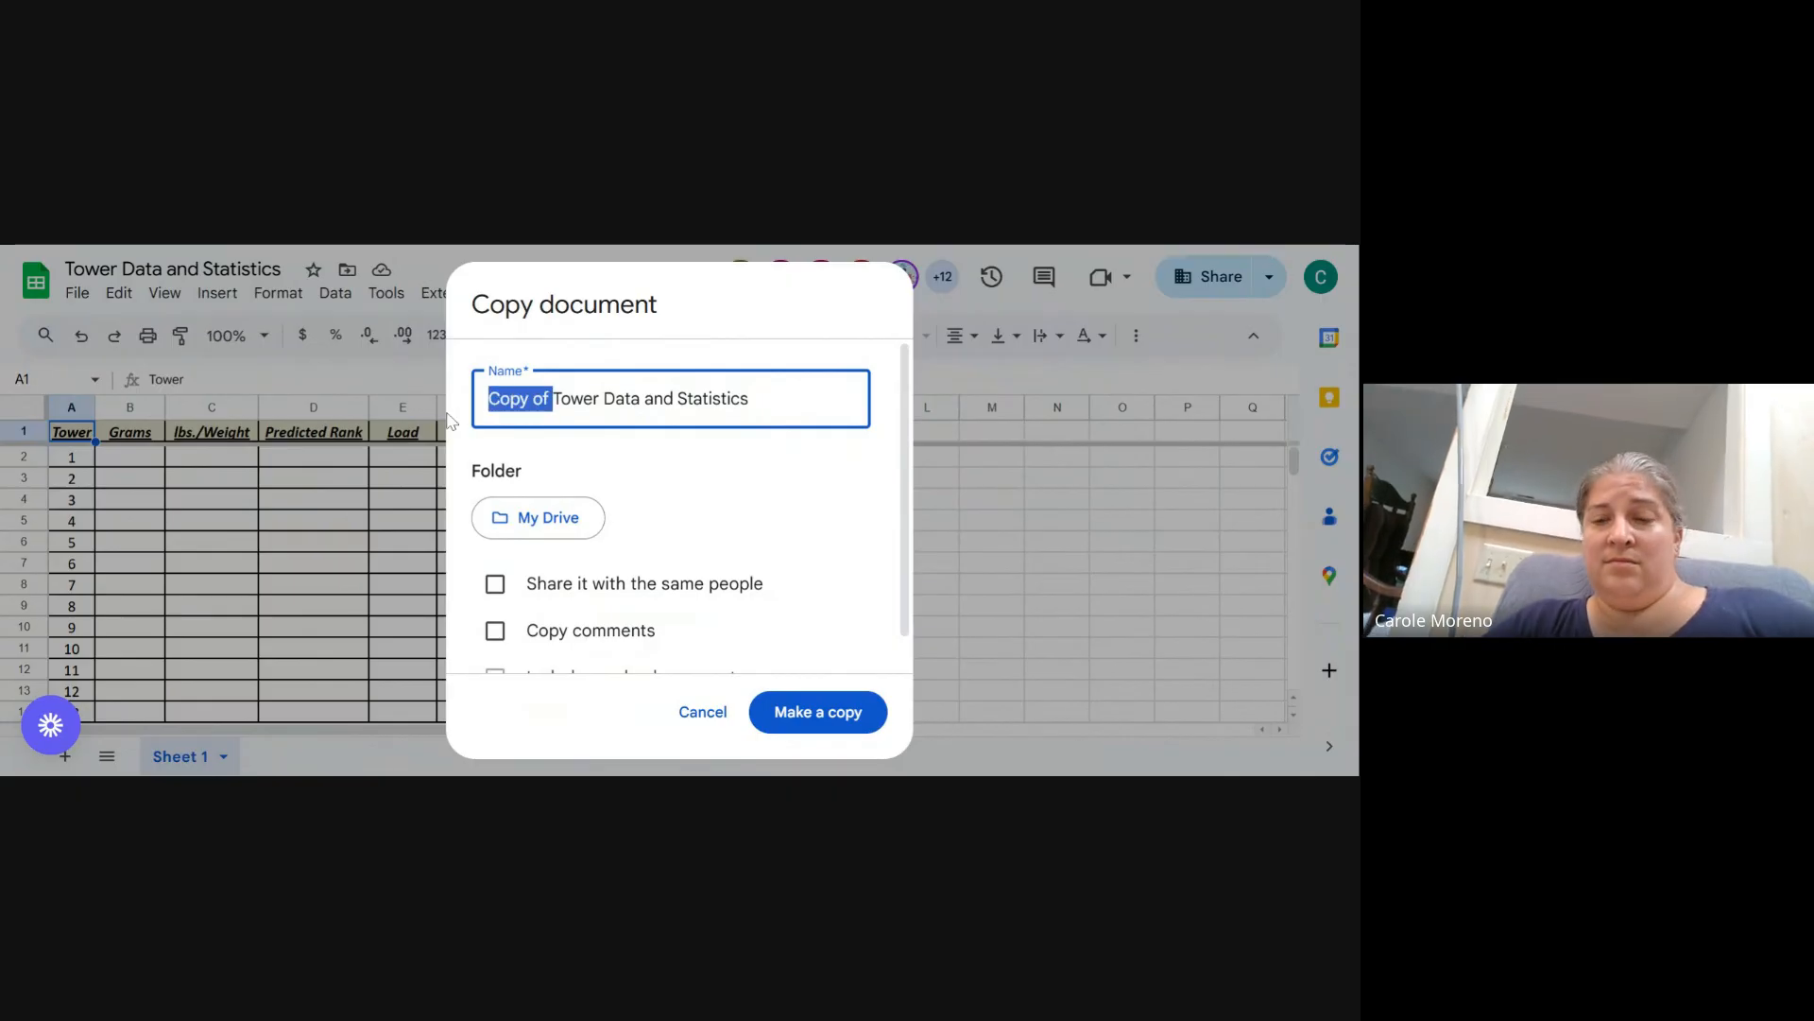
{"action": "key", "text": "BackSpace"}
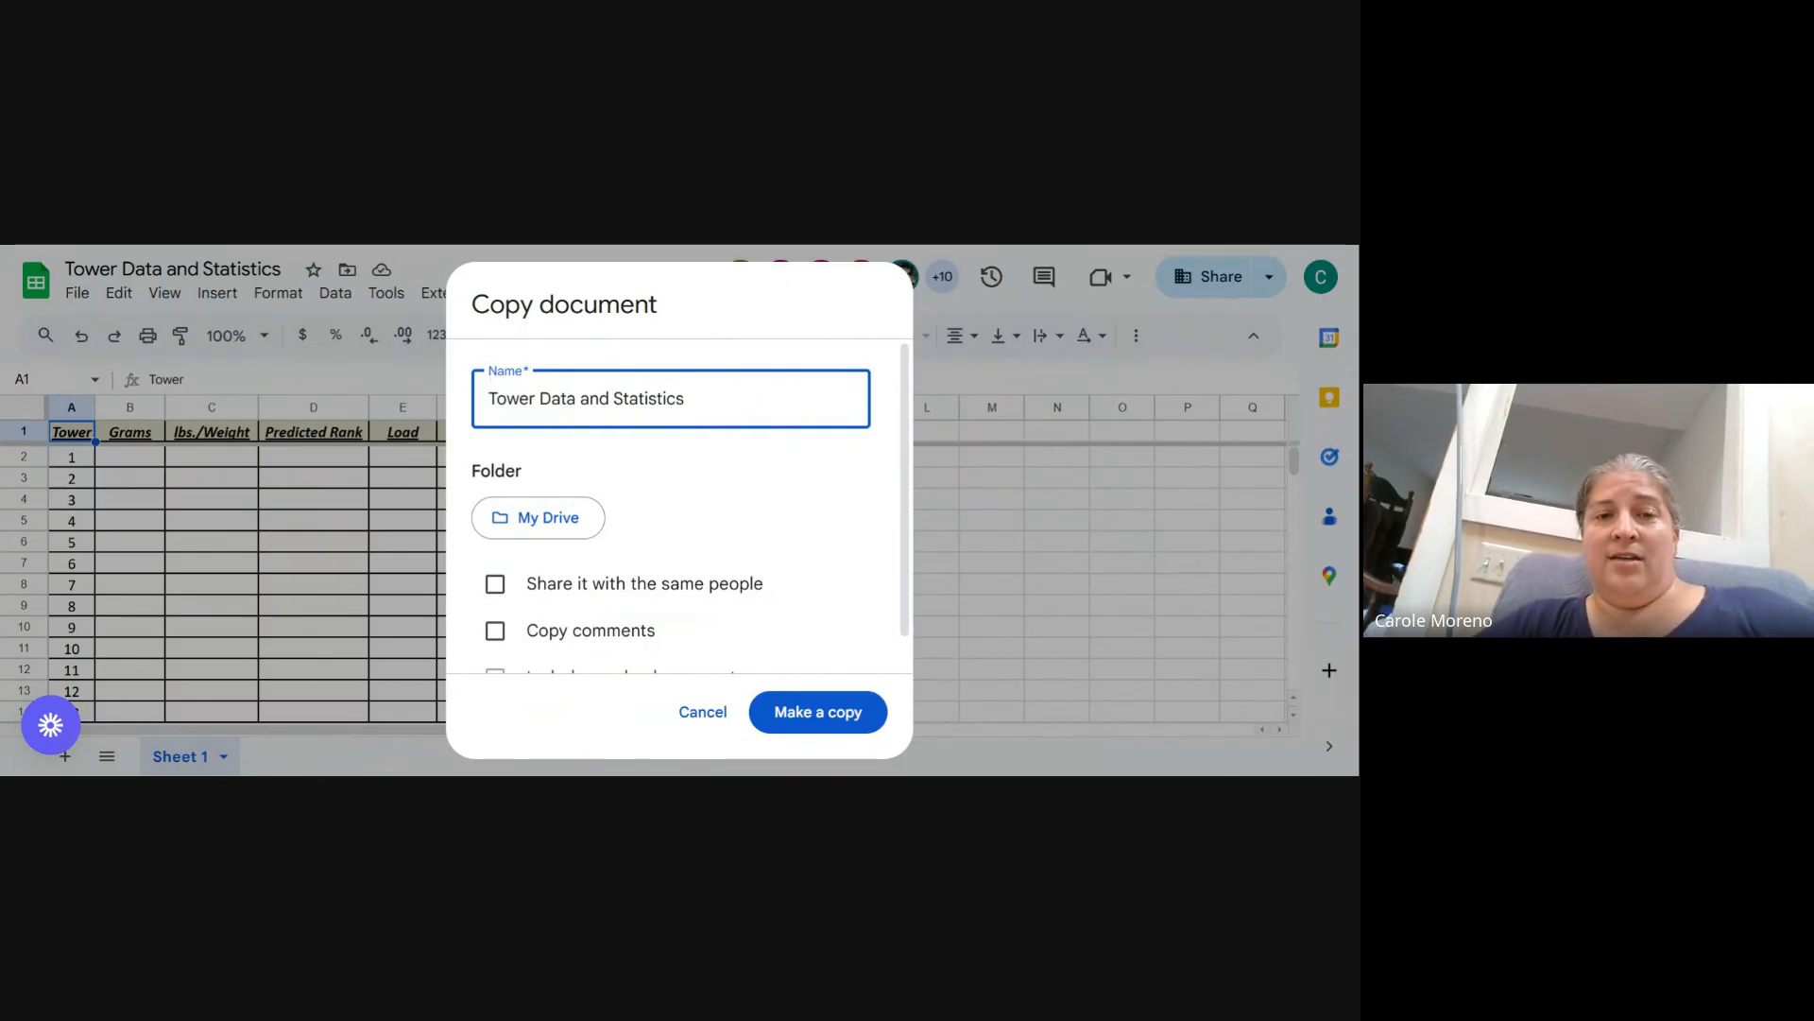
{"action": "left_click", "coordinate": [705, 384]}
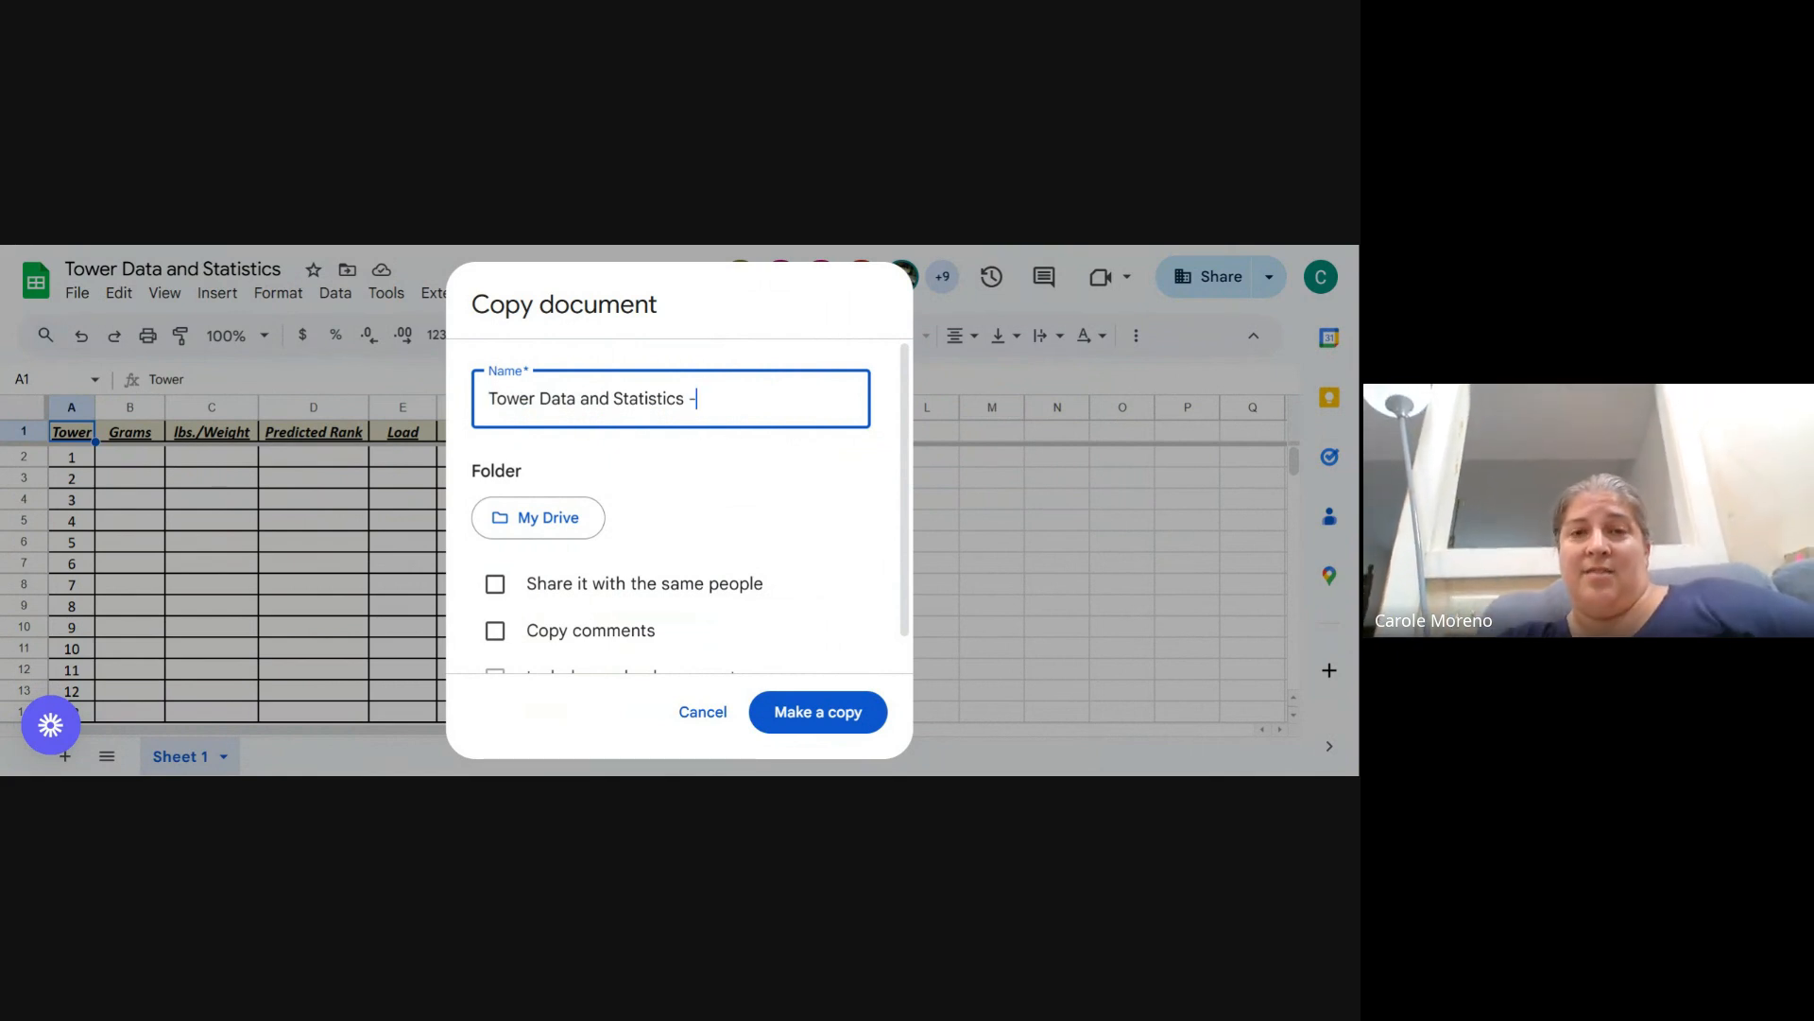
{"action": "type", "text": "- Mo"}
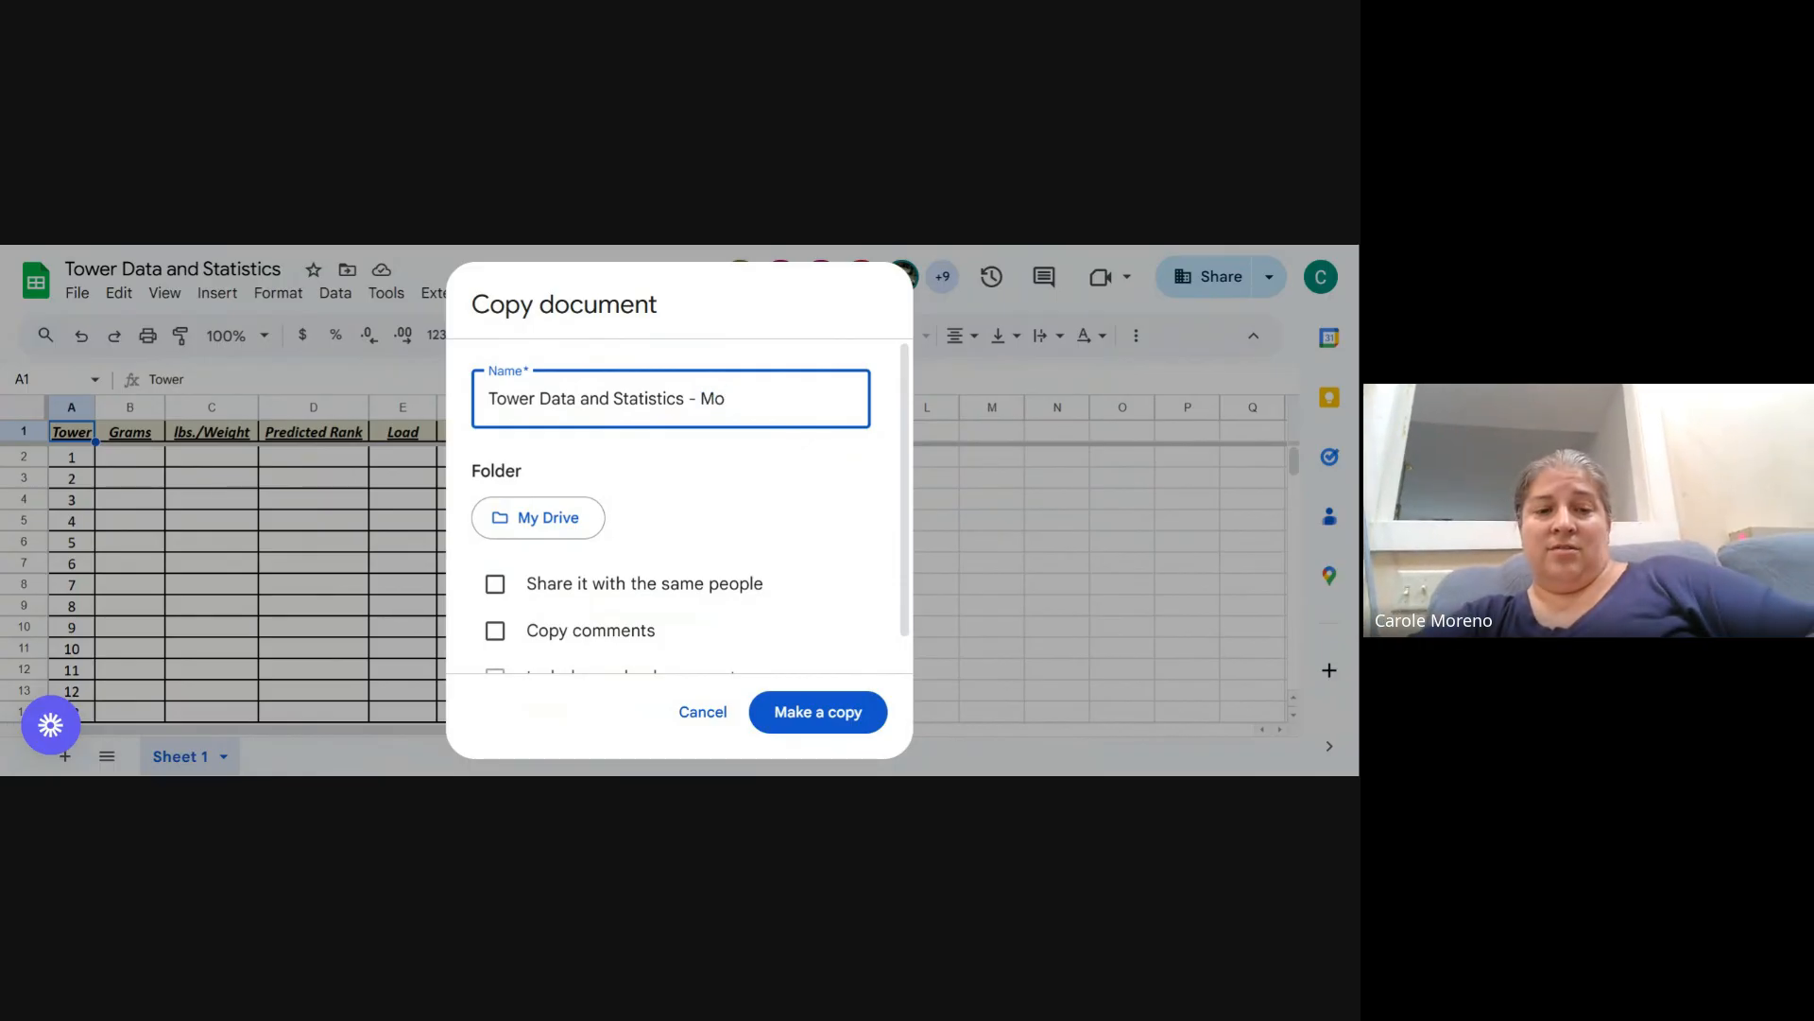
{"action": "type", "text": "reno"}
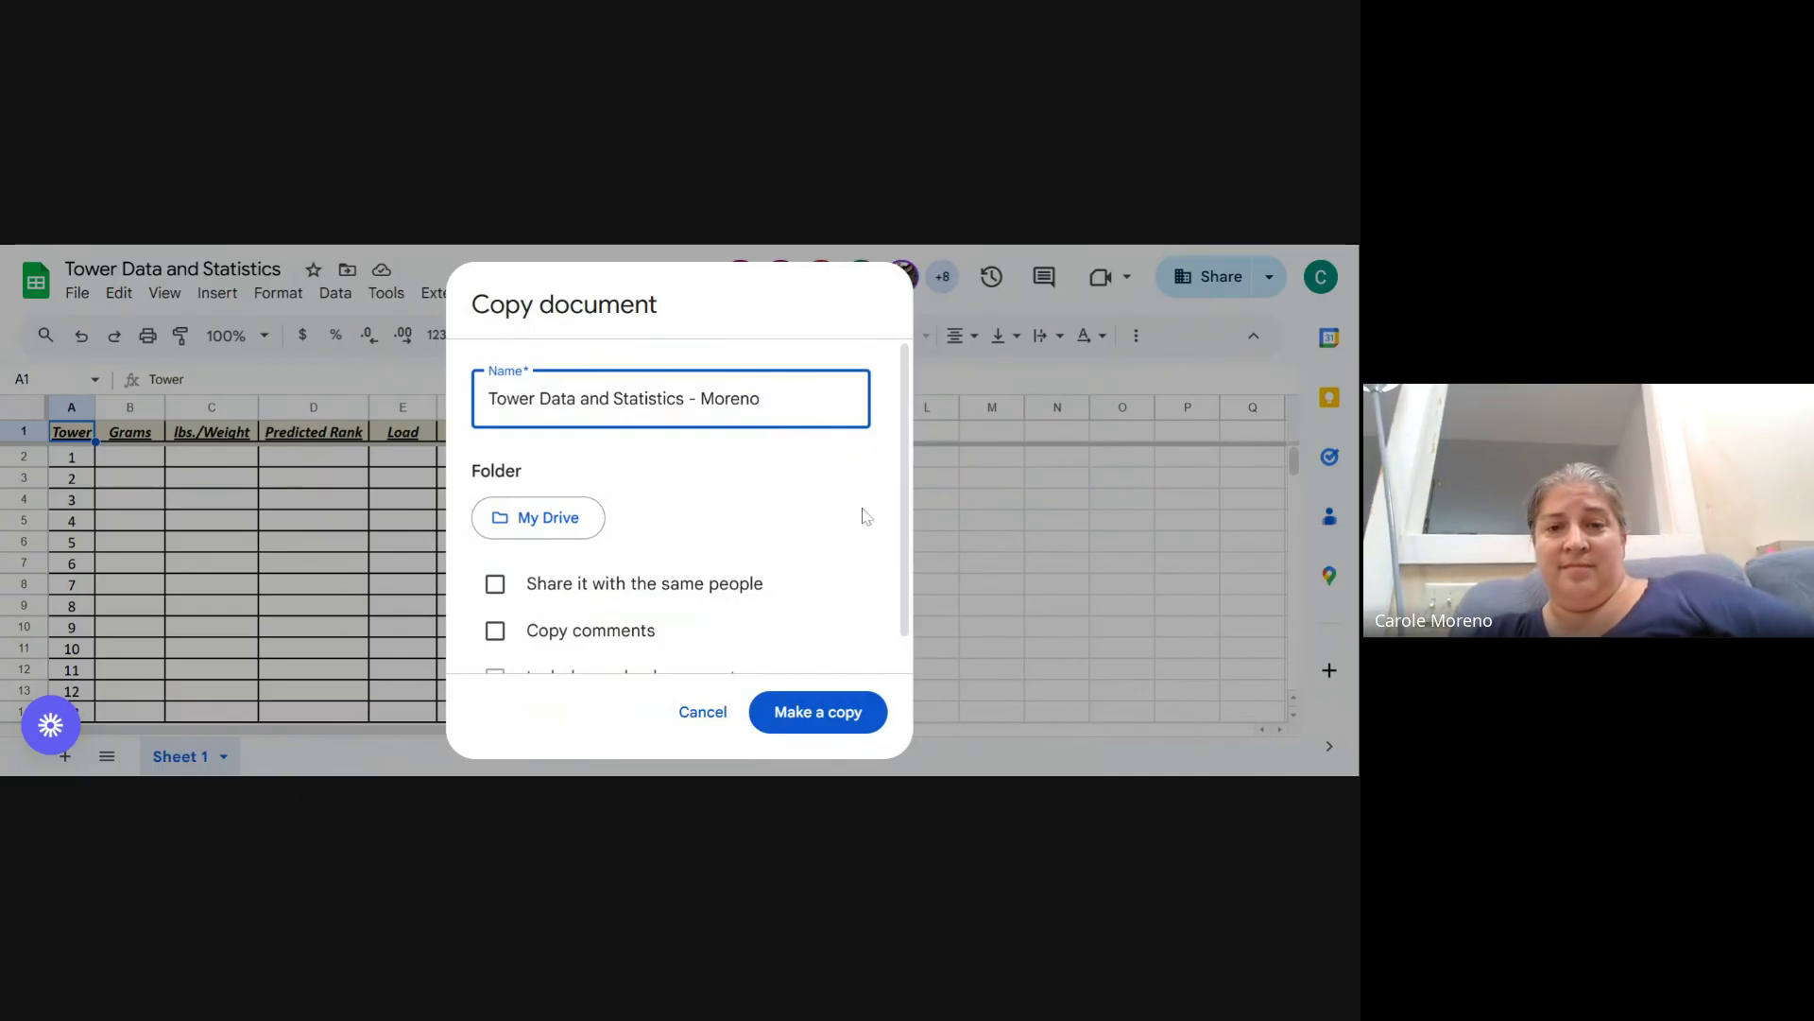
{"action": "left_click", "coordinate": [704, 713]}
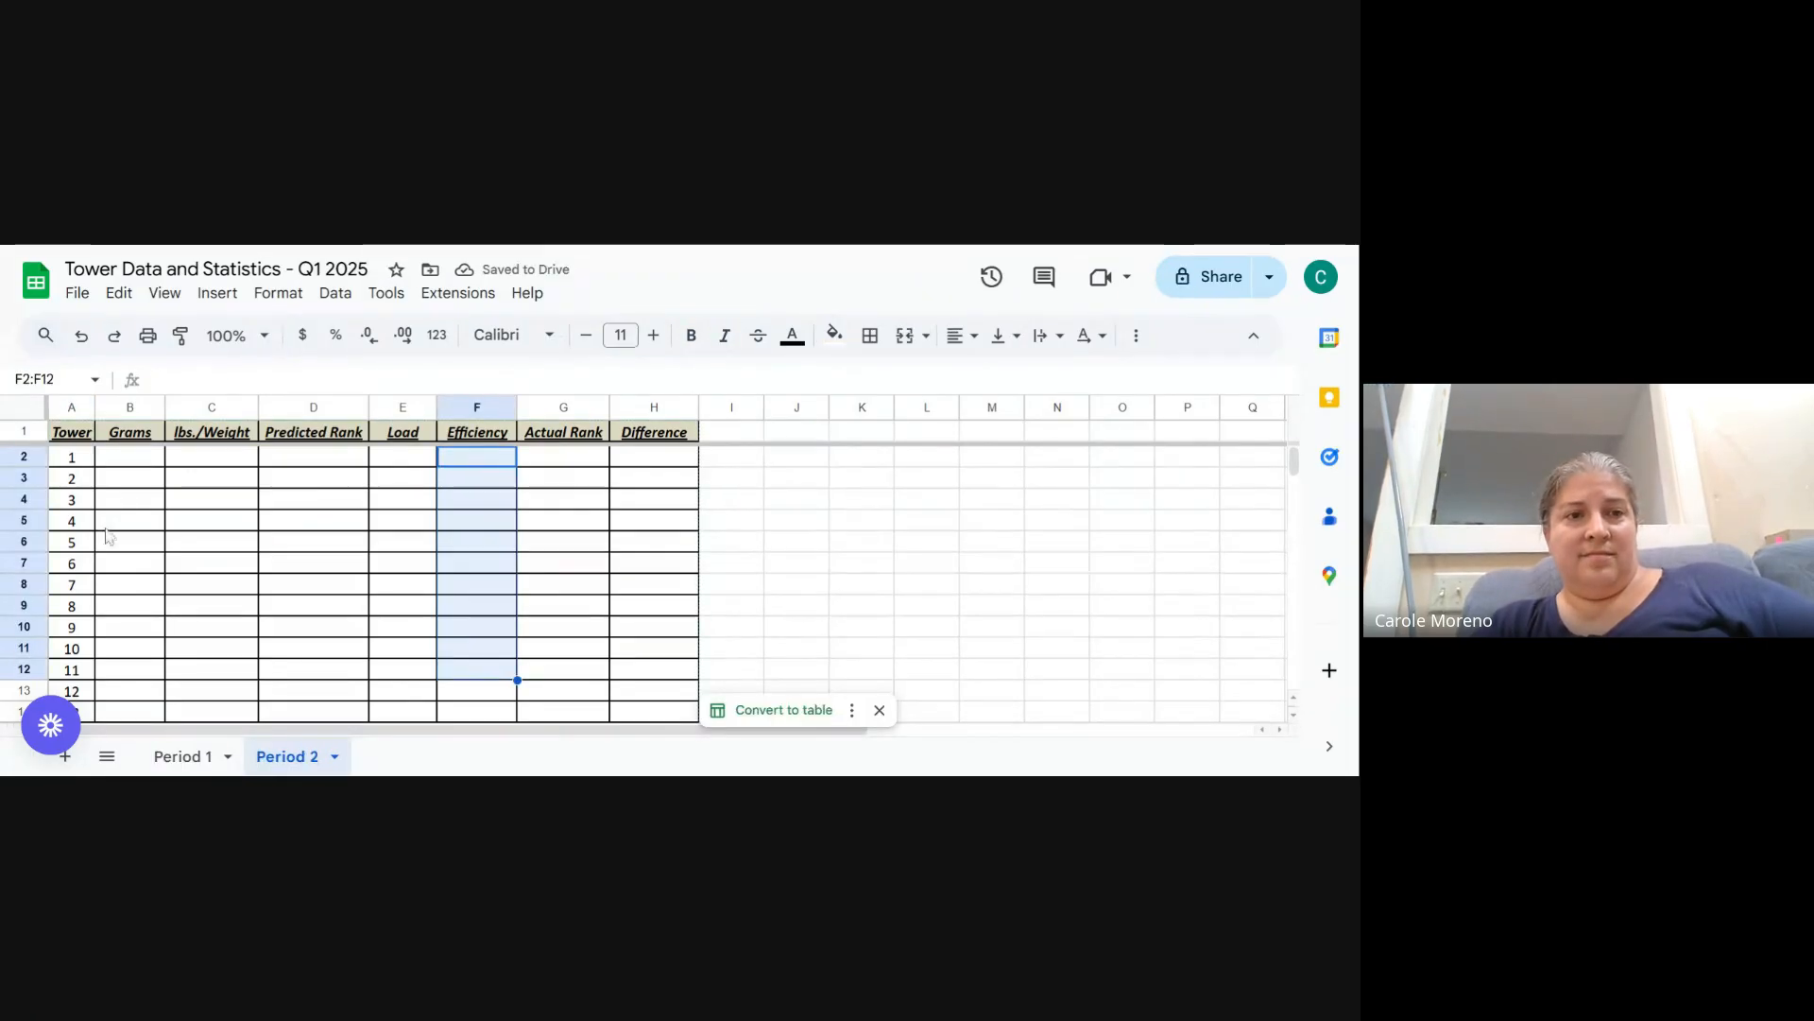
- On the Period 2 sheet, enter 114 and 86 in the Grams column for towers 1 and 2
{"action": "left_click", "coordinate": [117, 463]}
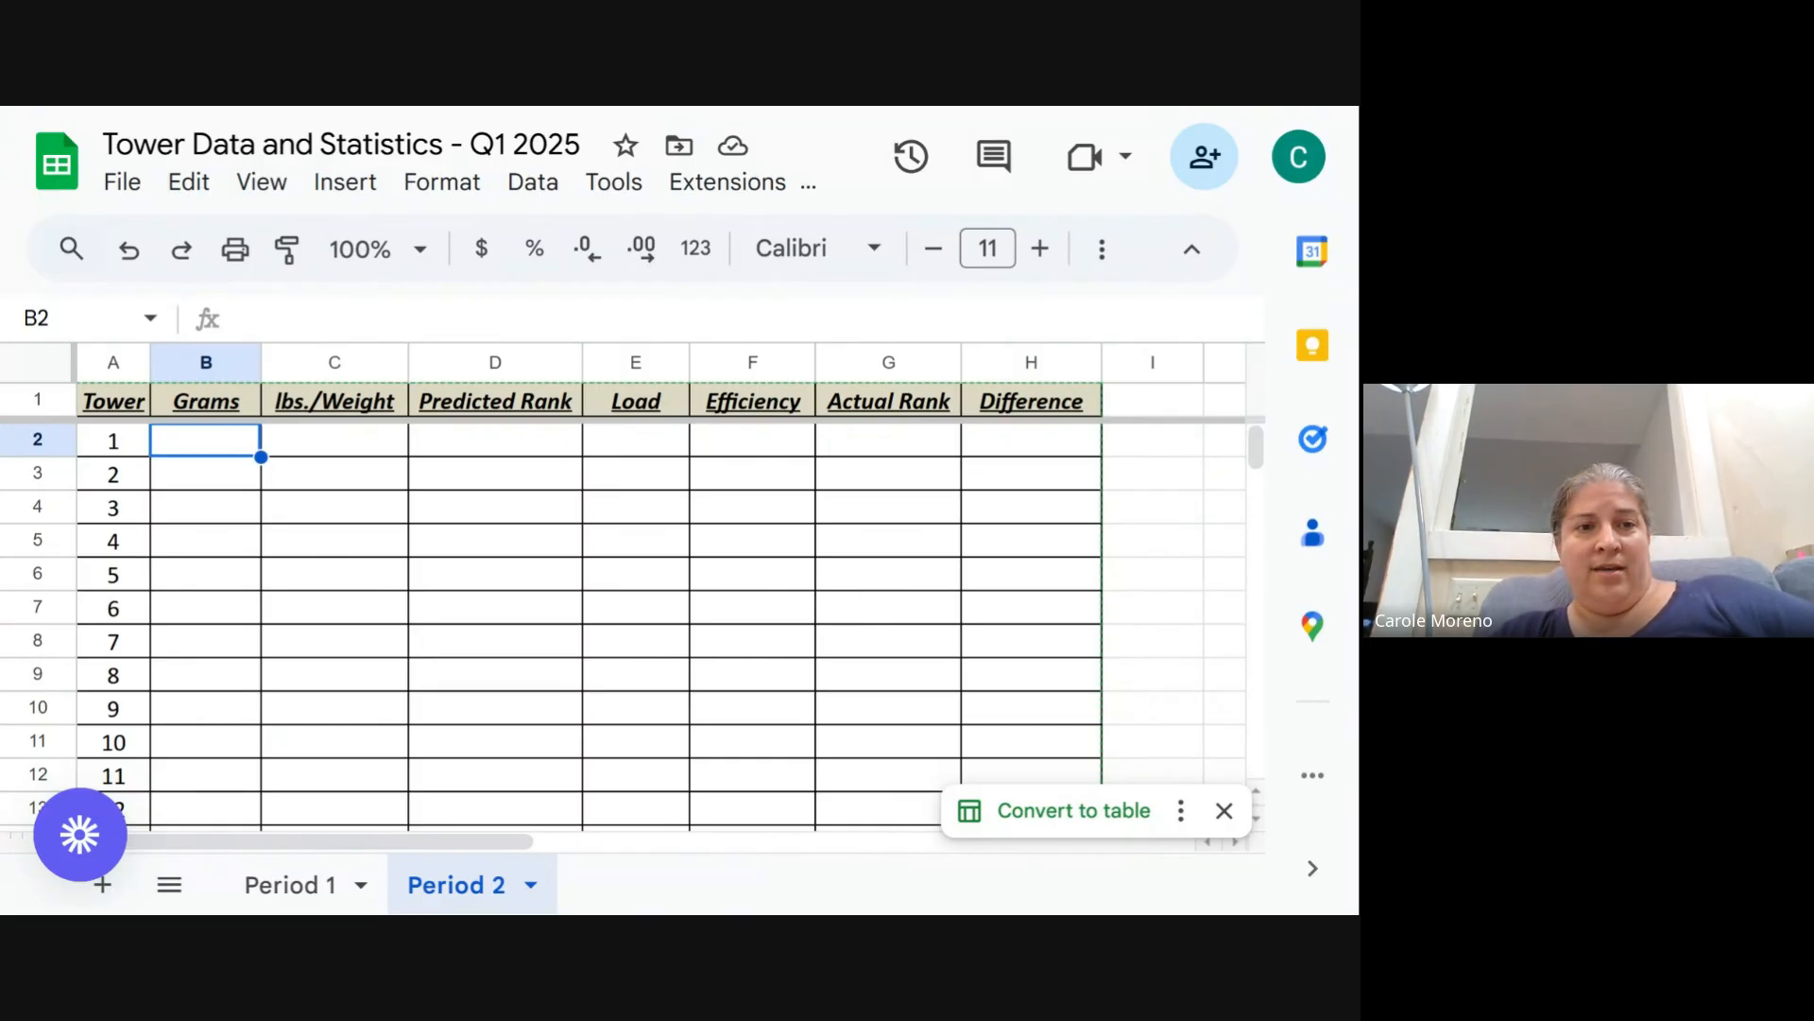
{"action": "type", "text": "111"}
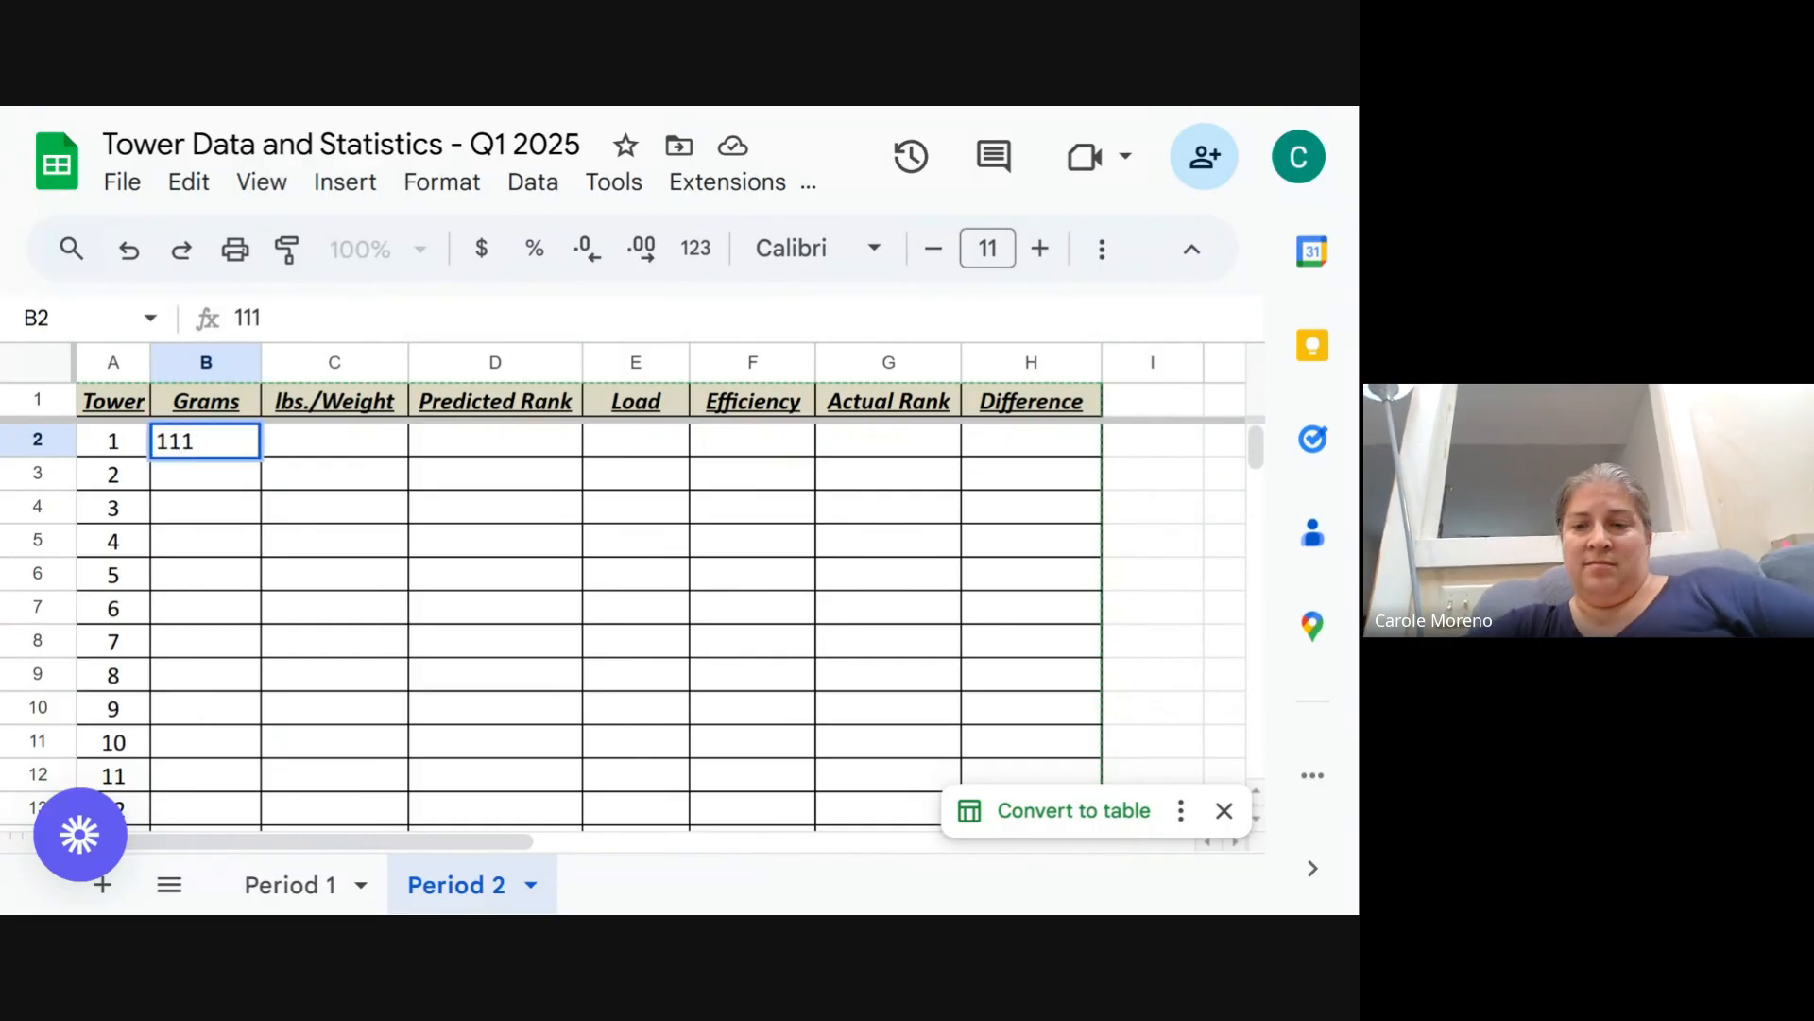
{"action": "key", "text": "BackSpace"}
{"action": "type", "text": "4"}
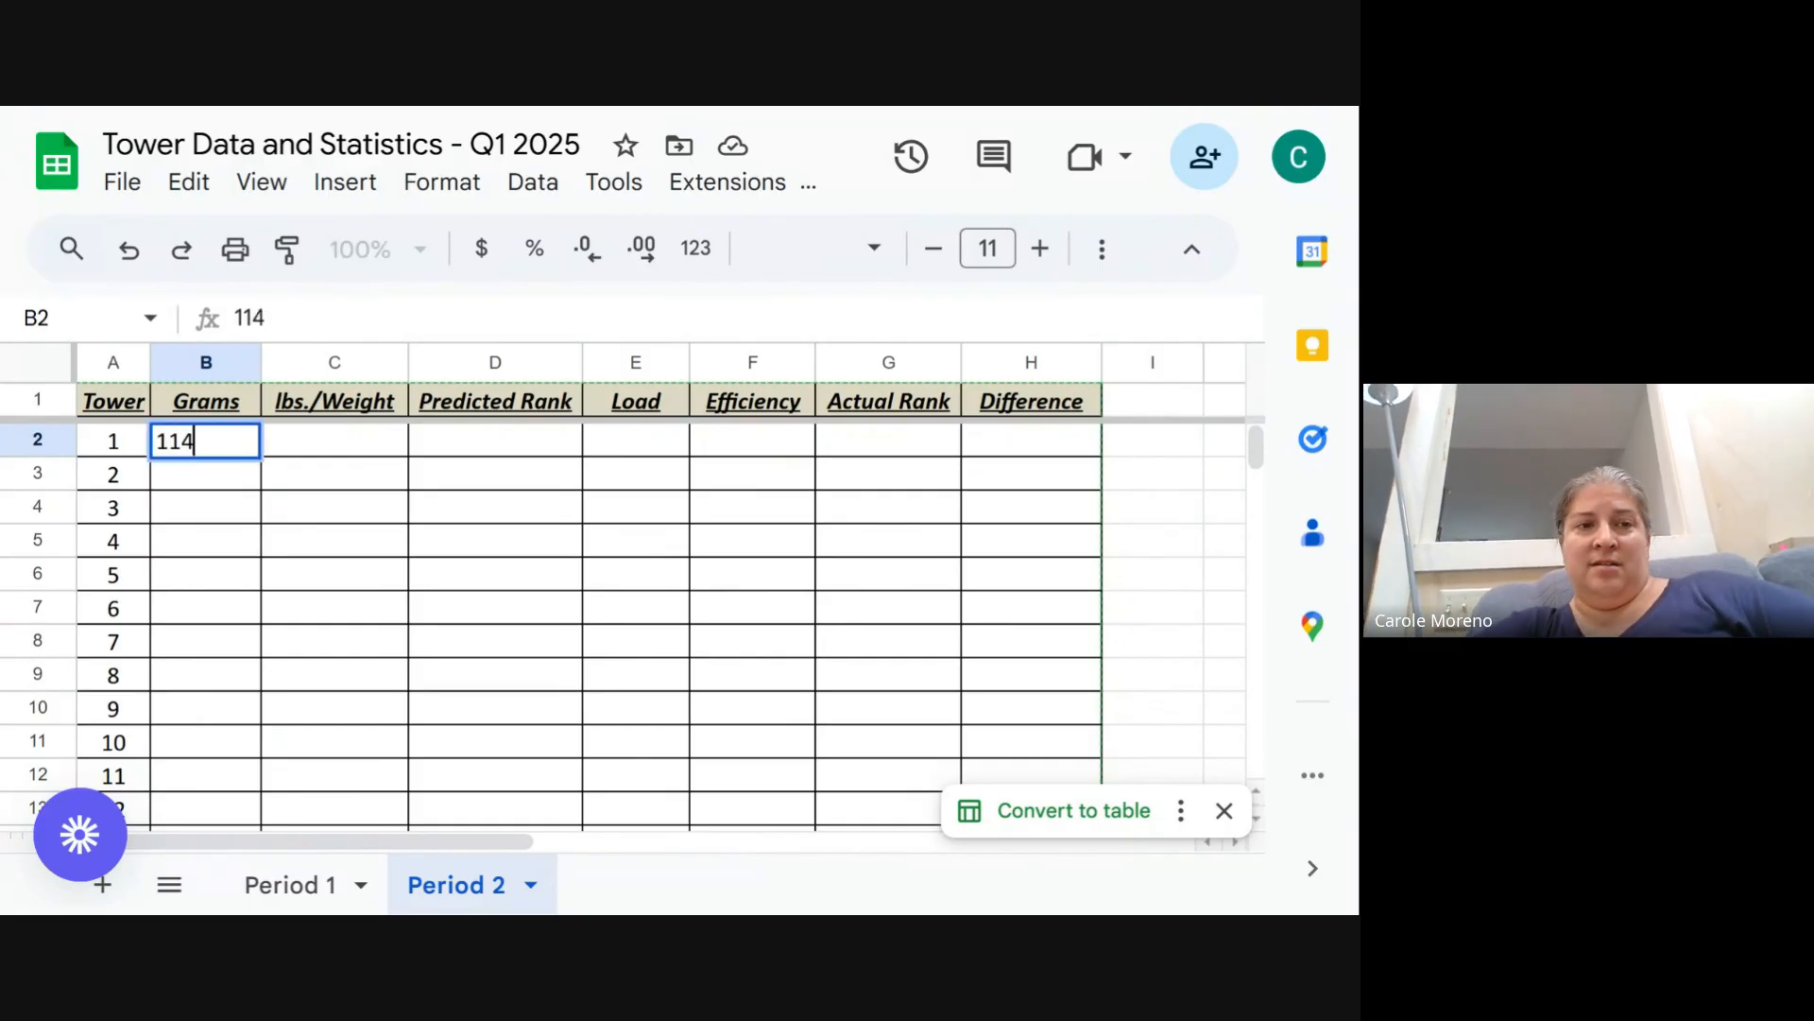
{"action": "key", "text": "Return"}
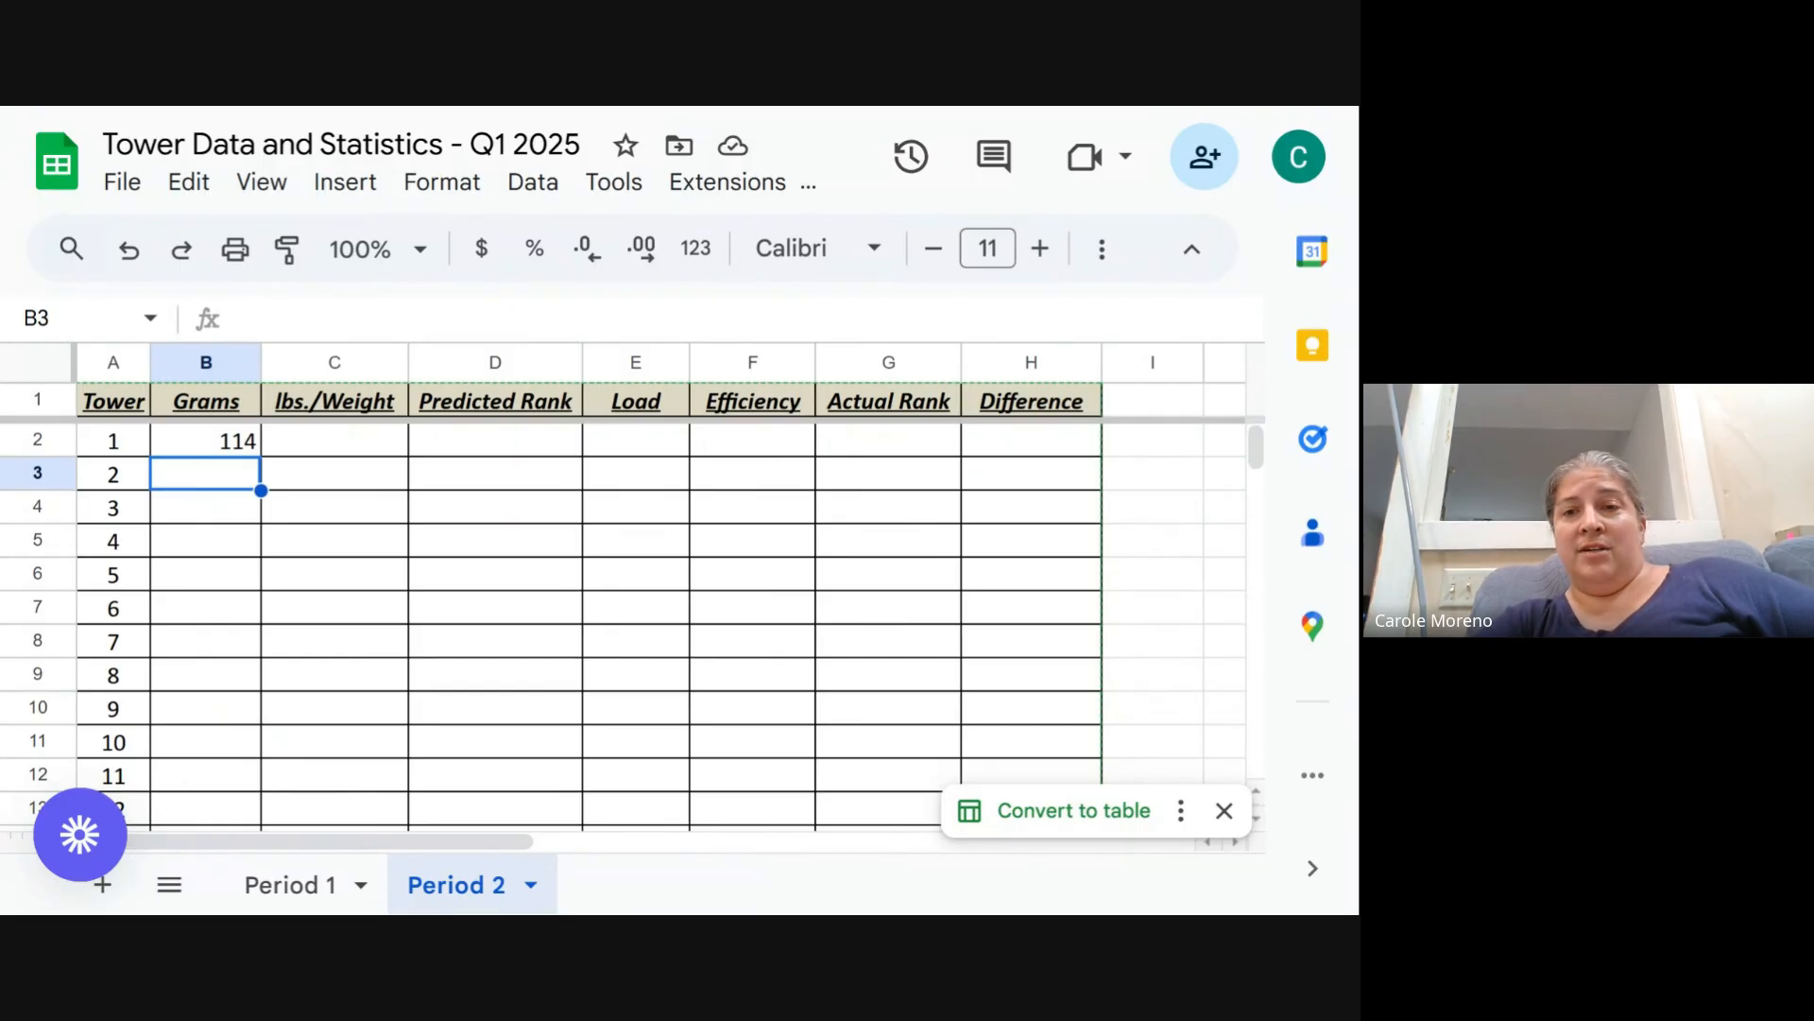
{"action": "type", "text": "86"}
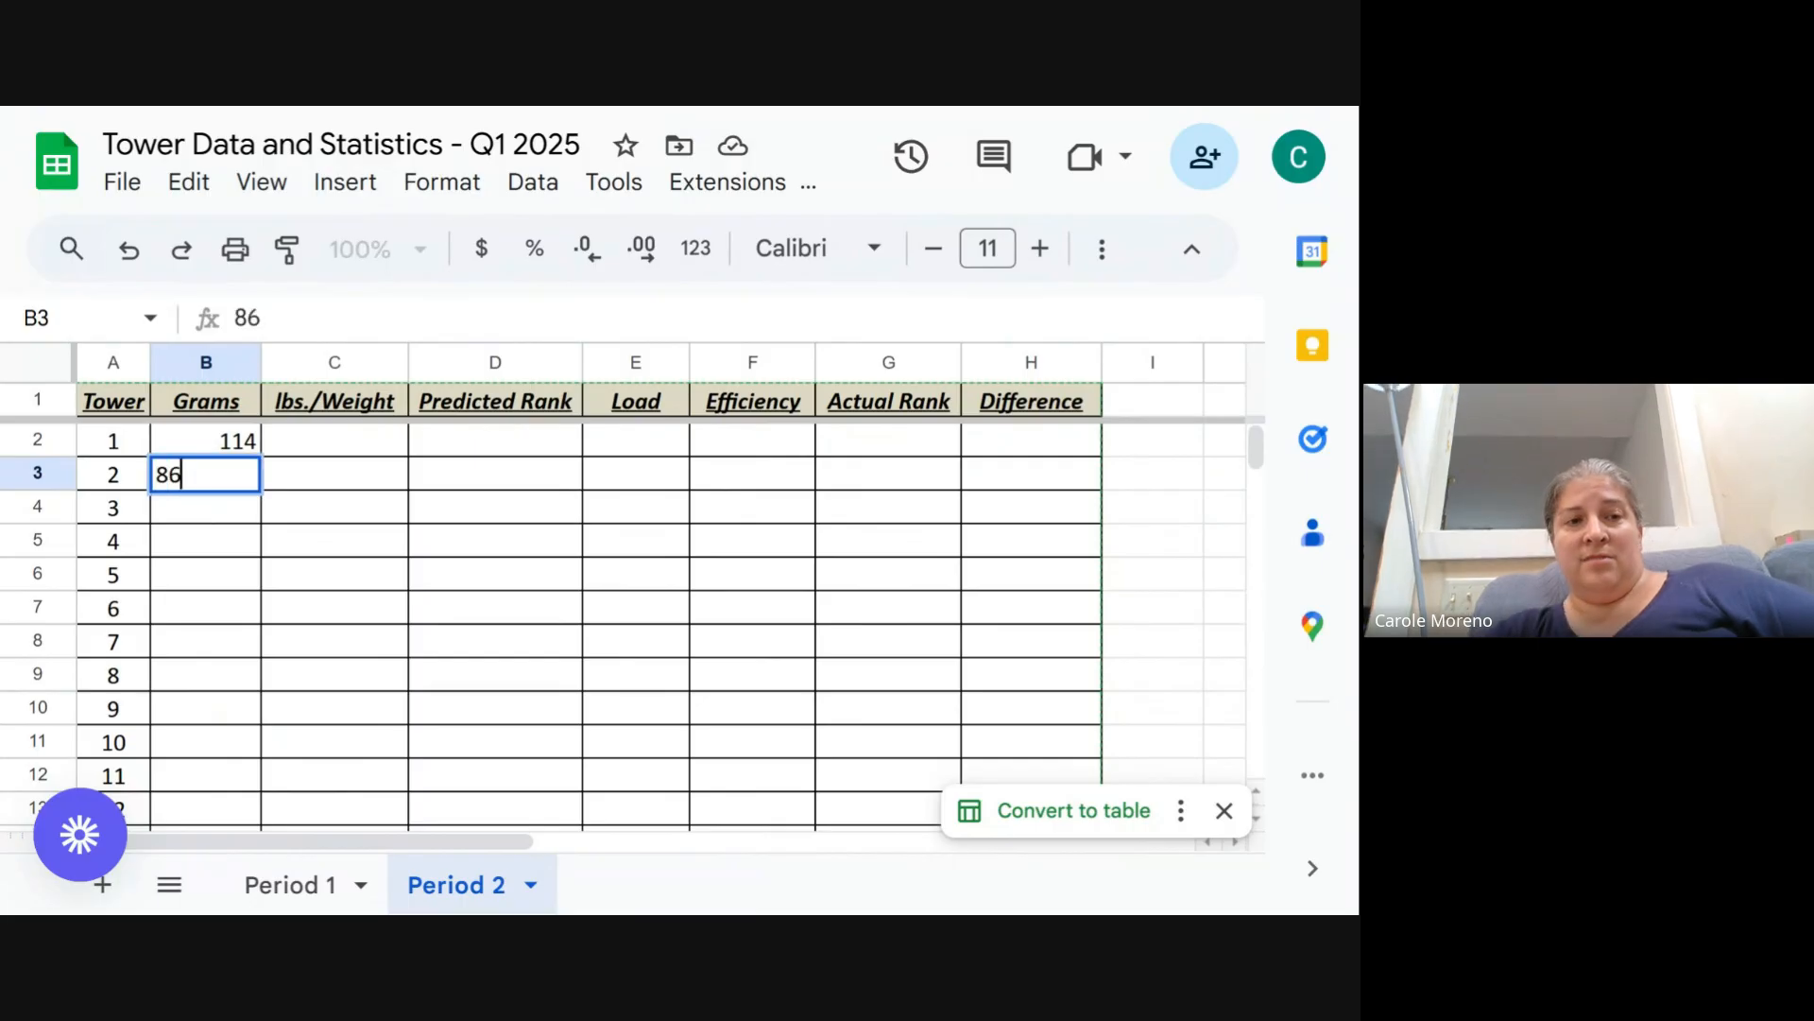
{"action": "key", "text": "Return"}
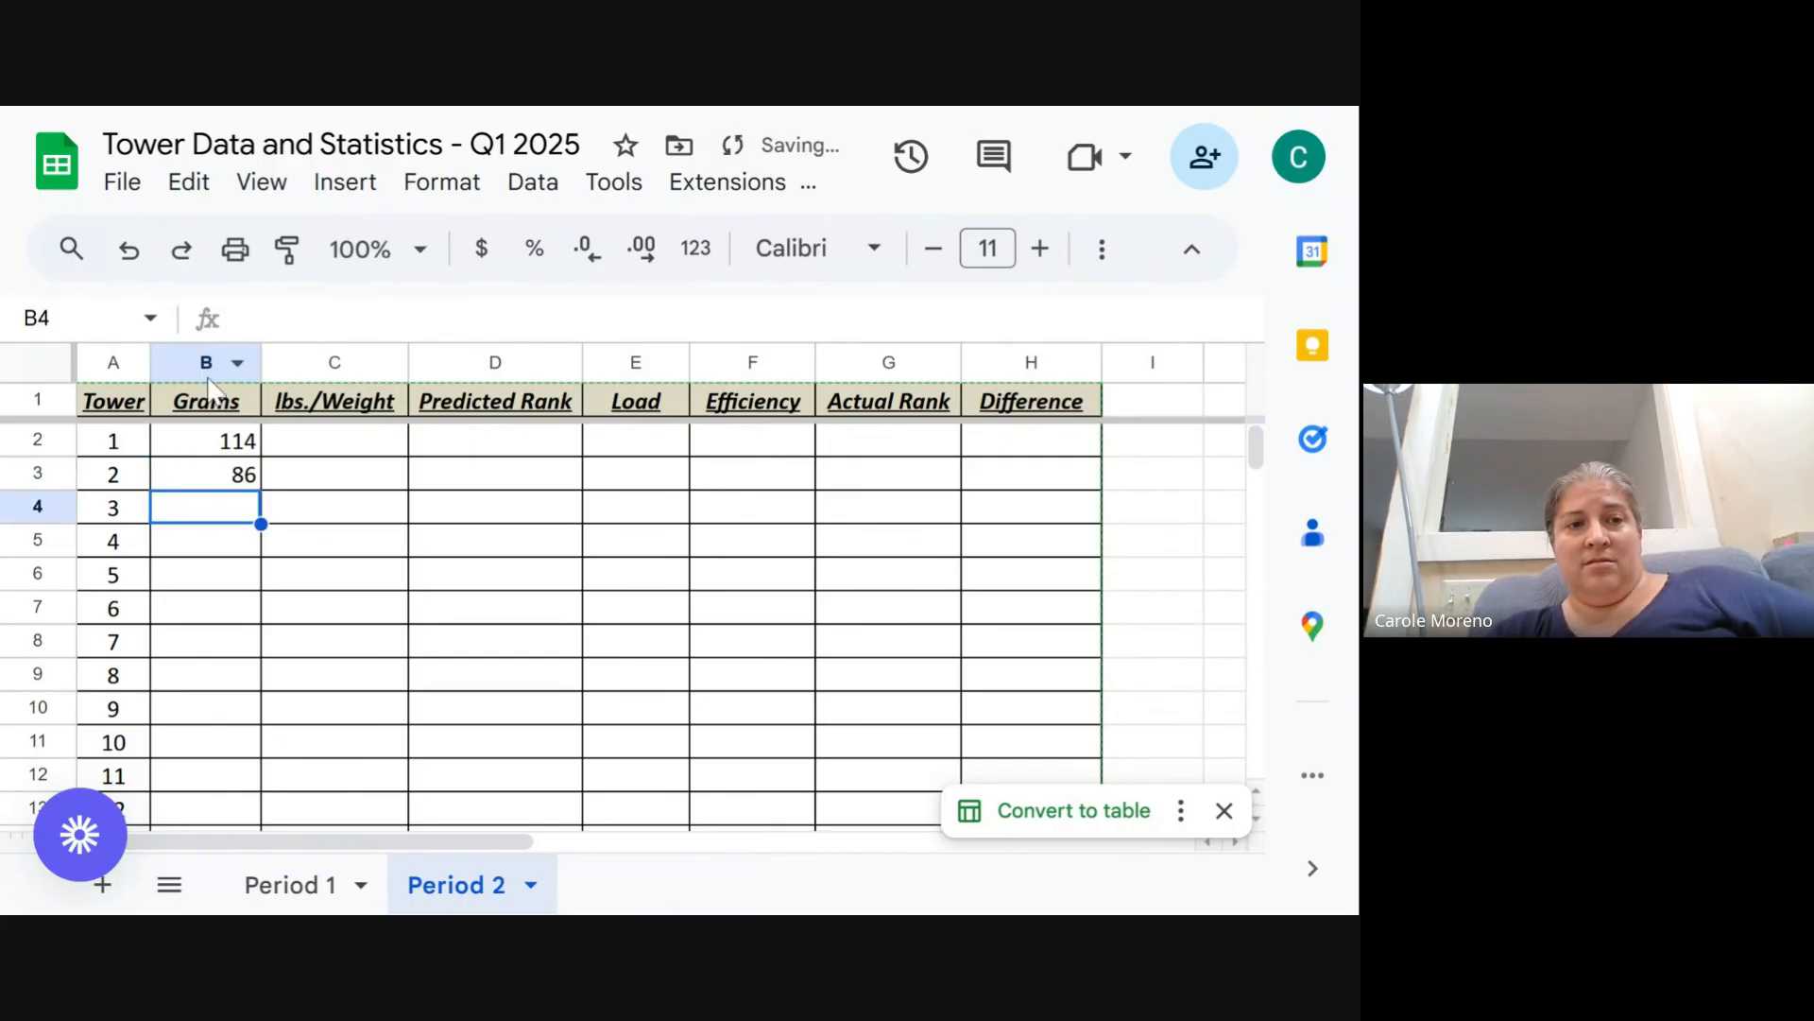
- Enter 85 and 75 in the Grams column for towers 3 and 4
{"action": "left_click", "coordinate": [206, 447]}
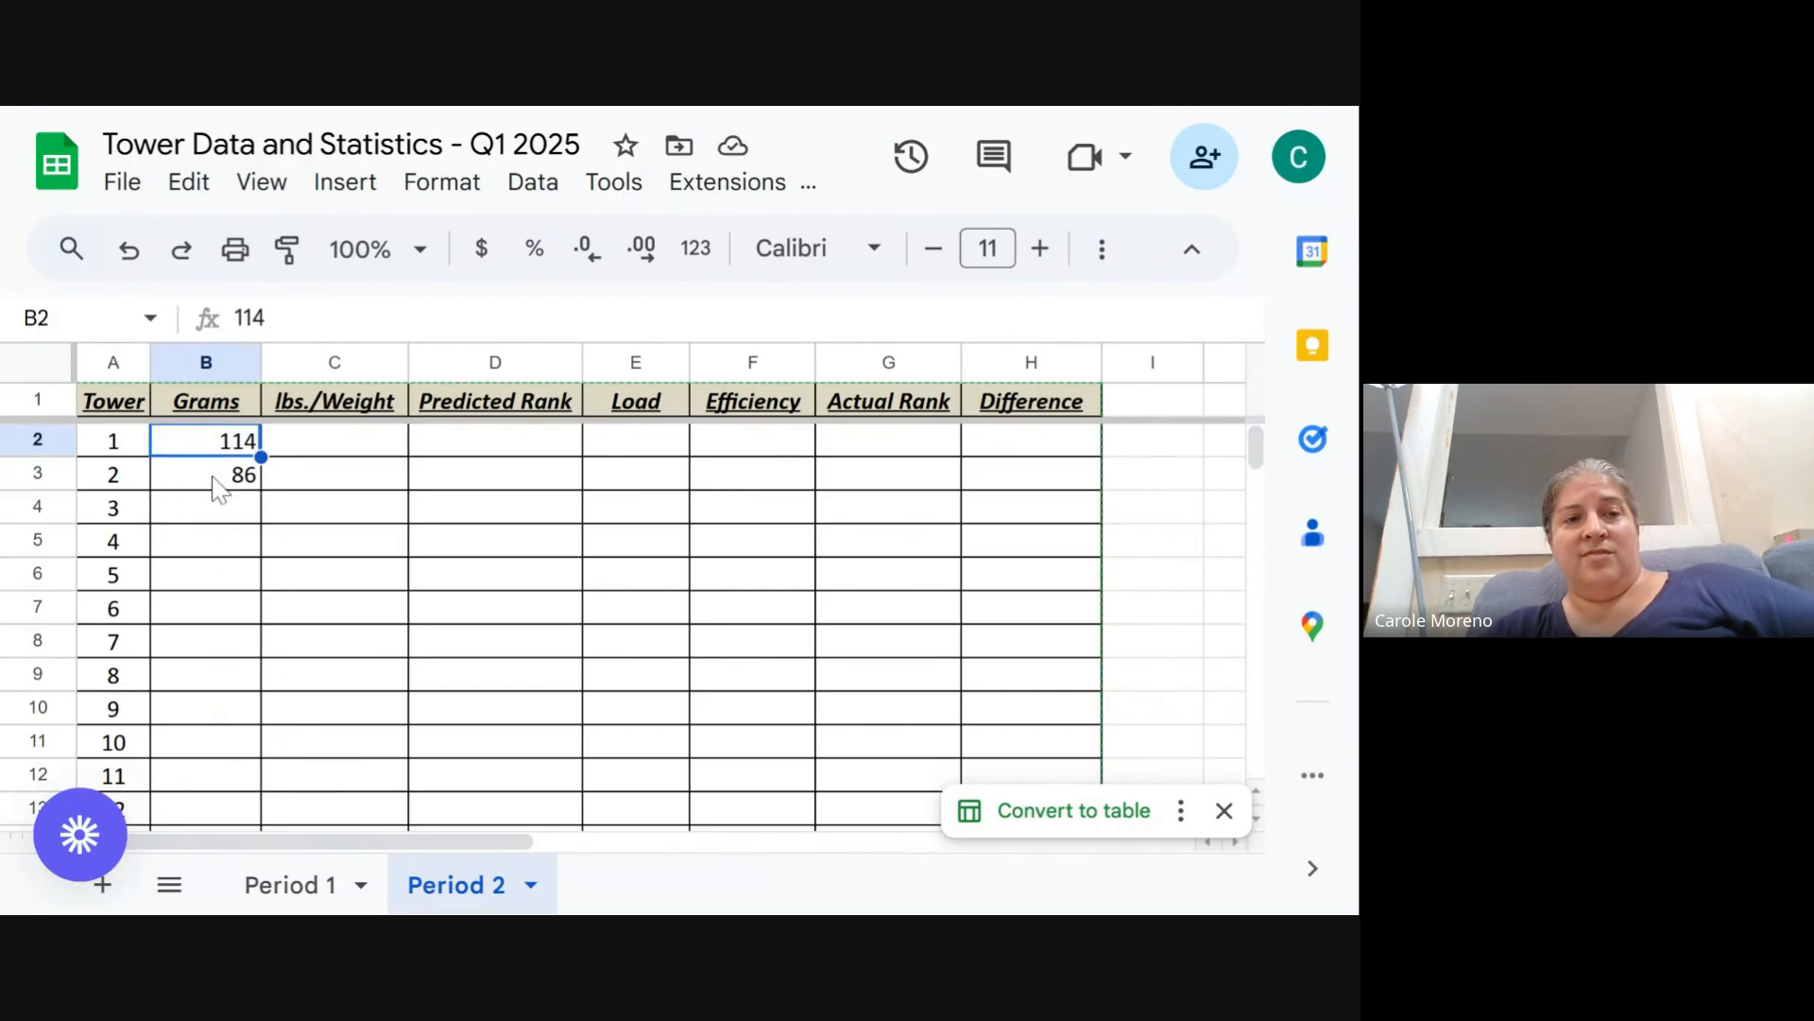
{"action": "left_click", "coordinate": [214, 479]}
{"action": "left_click", "coordinate": [219, 444]}
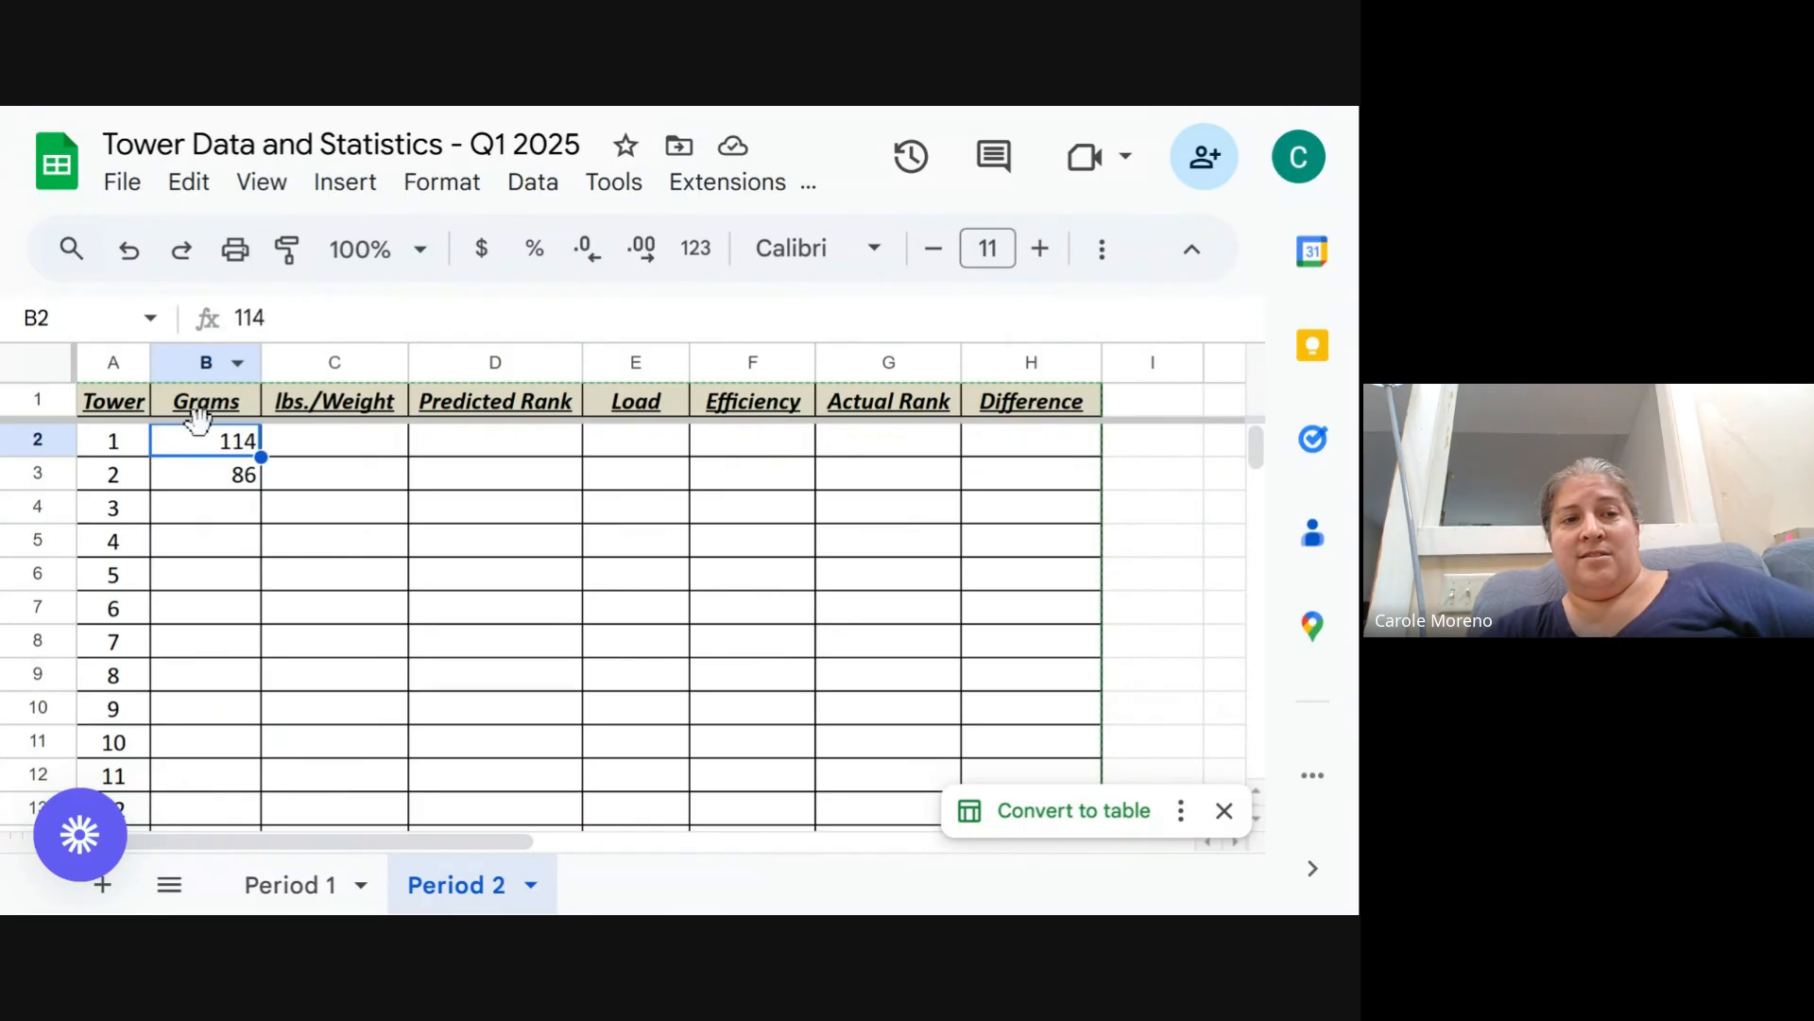
{"action": "left_click", "coordinate": [231, 480]}
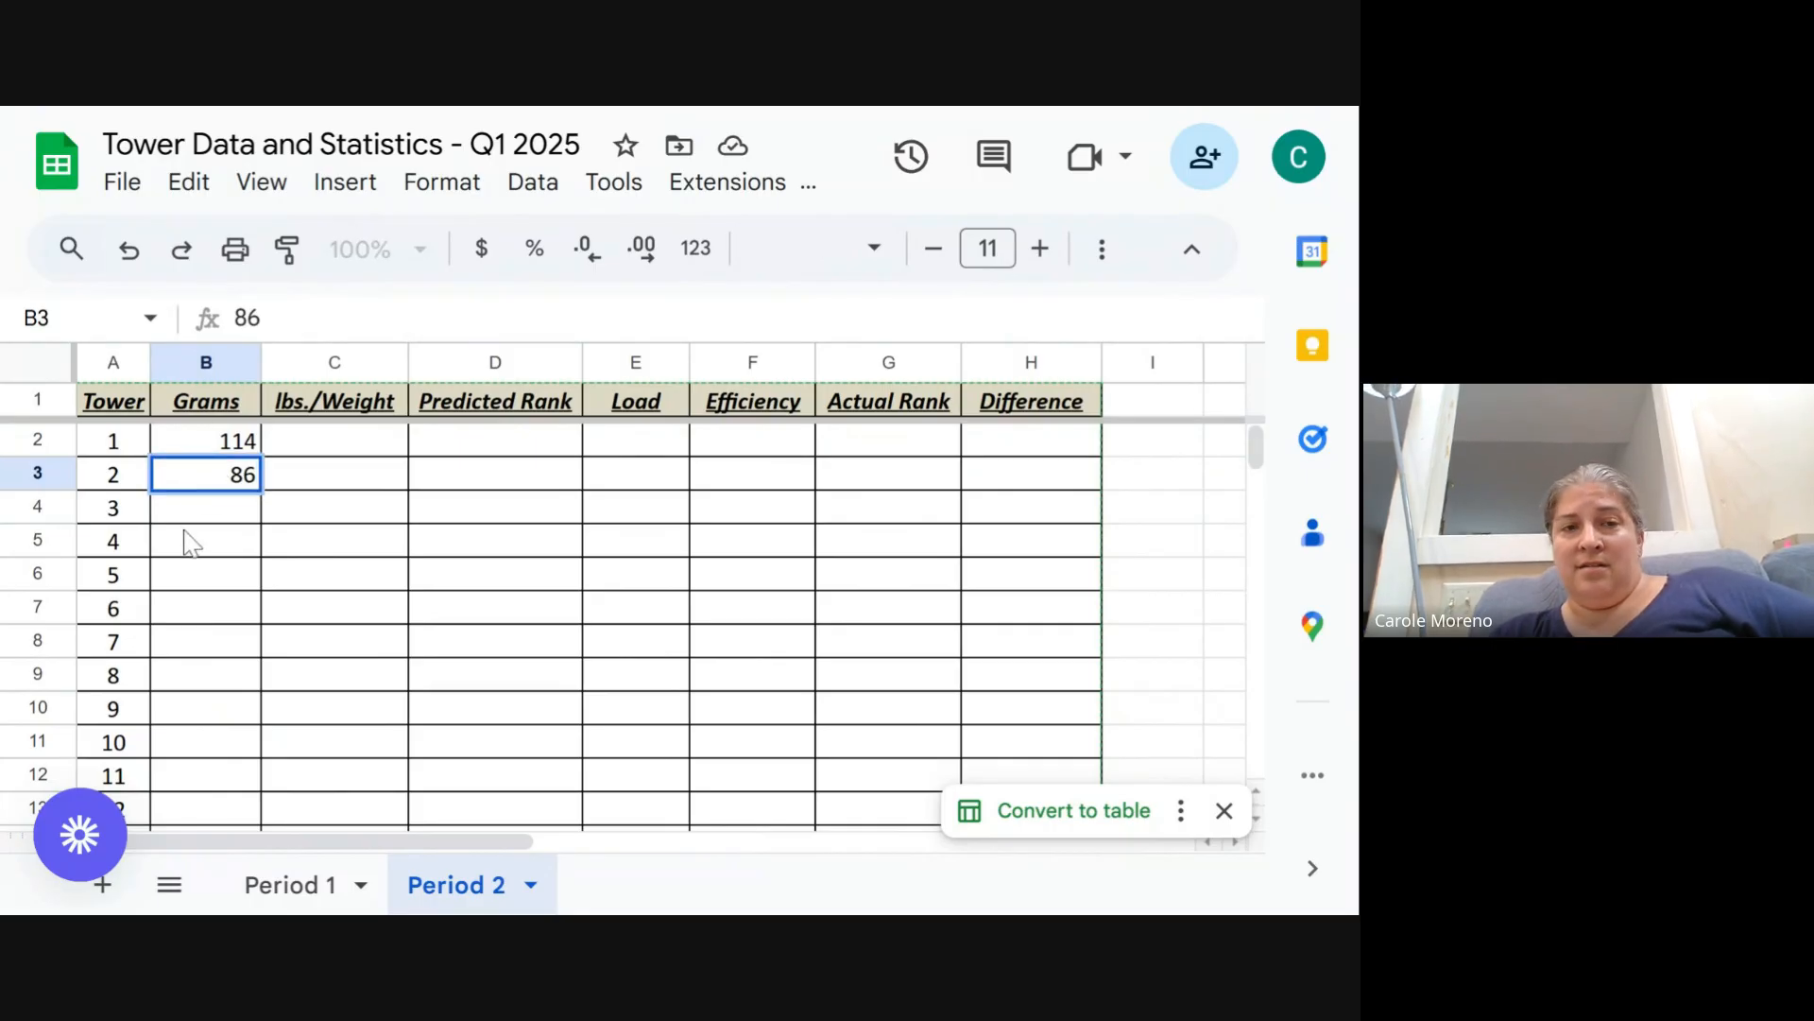
{"action": "key", "text": "Down"}
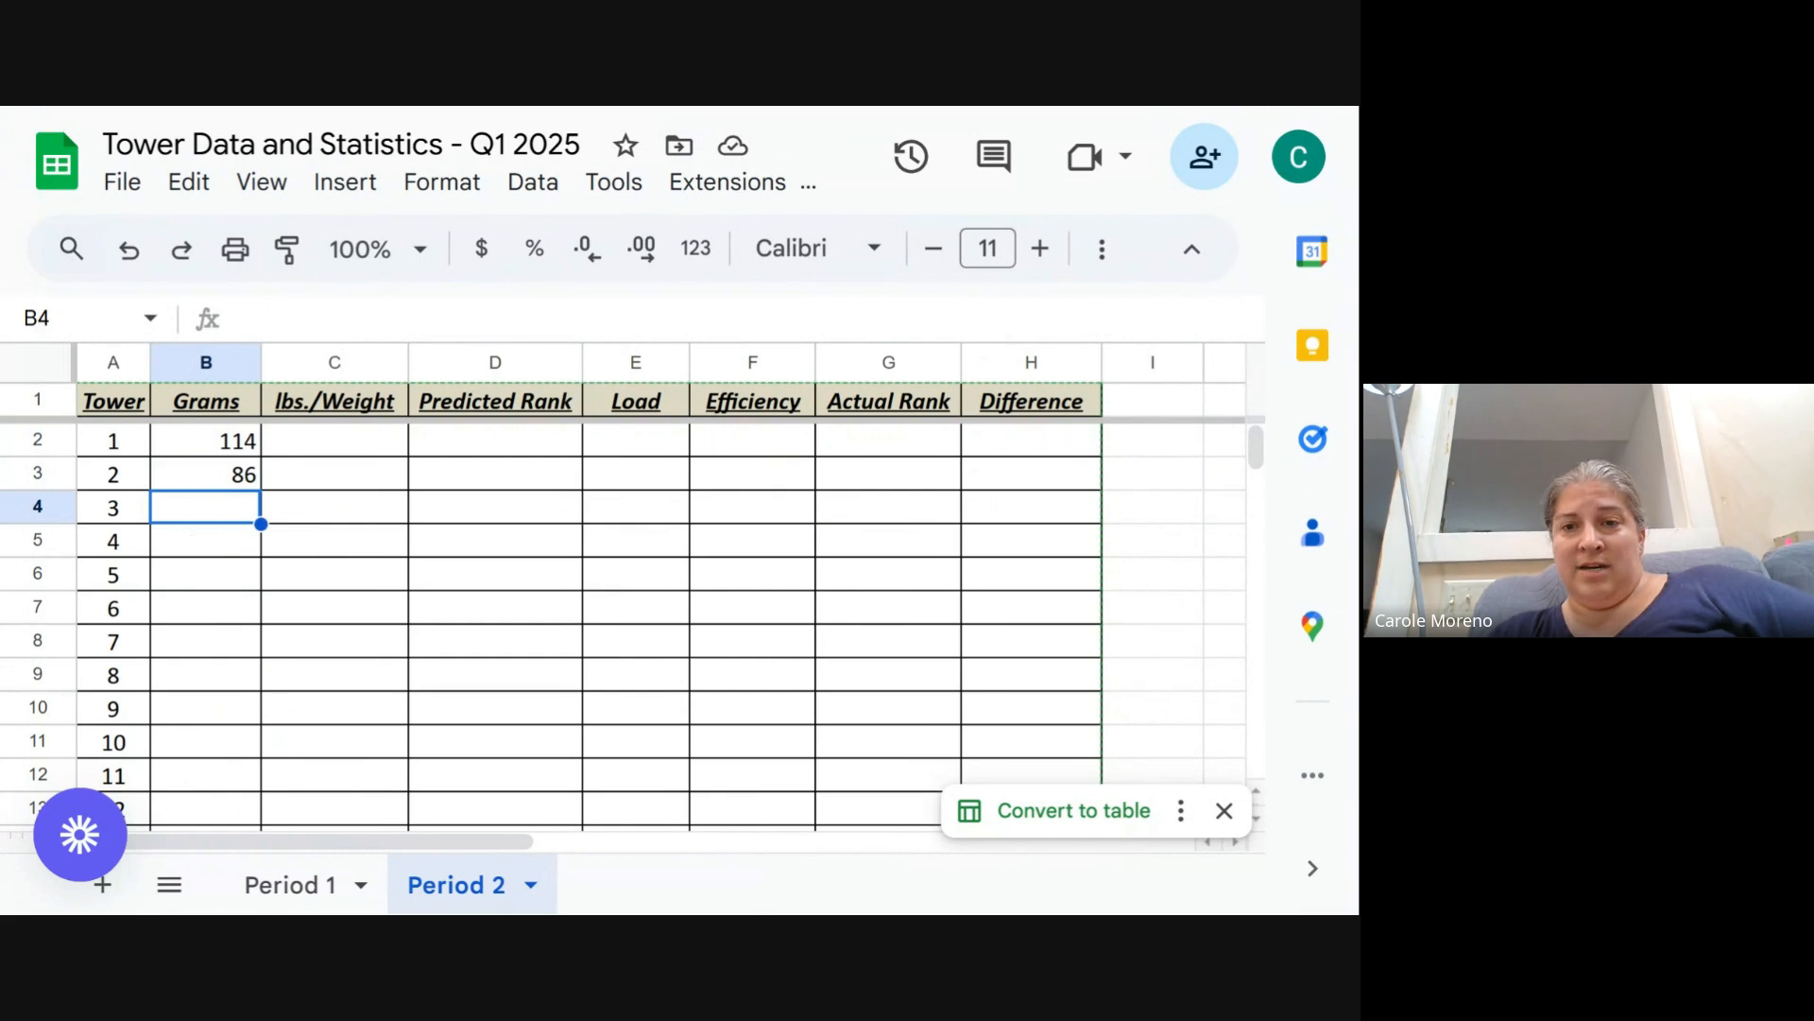
{"action": "type", "text": "85"}
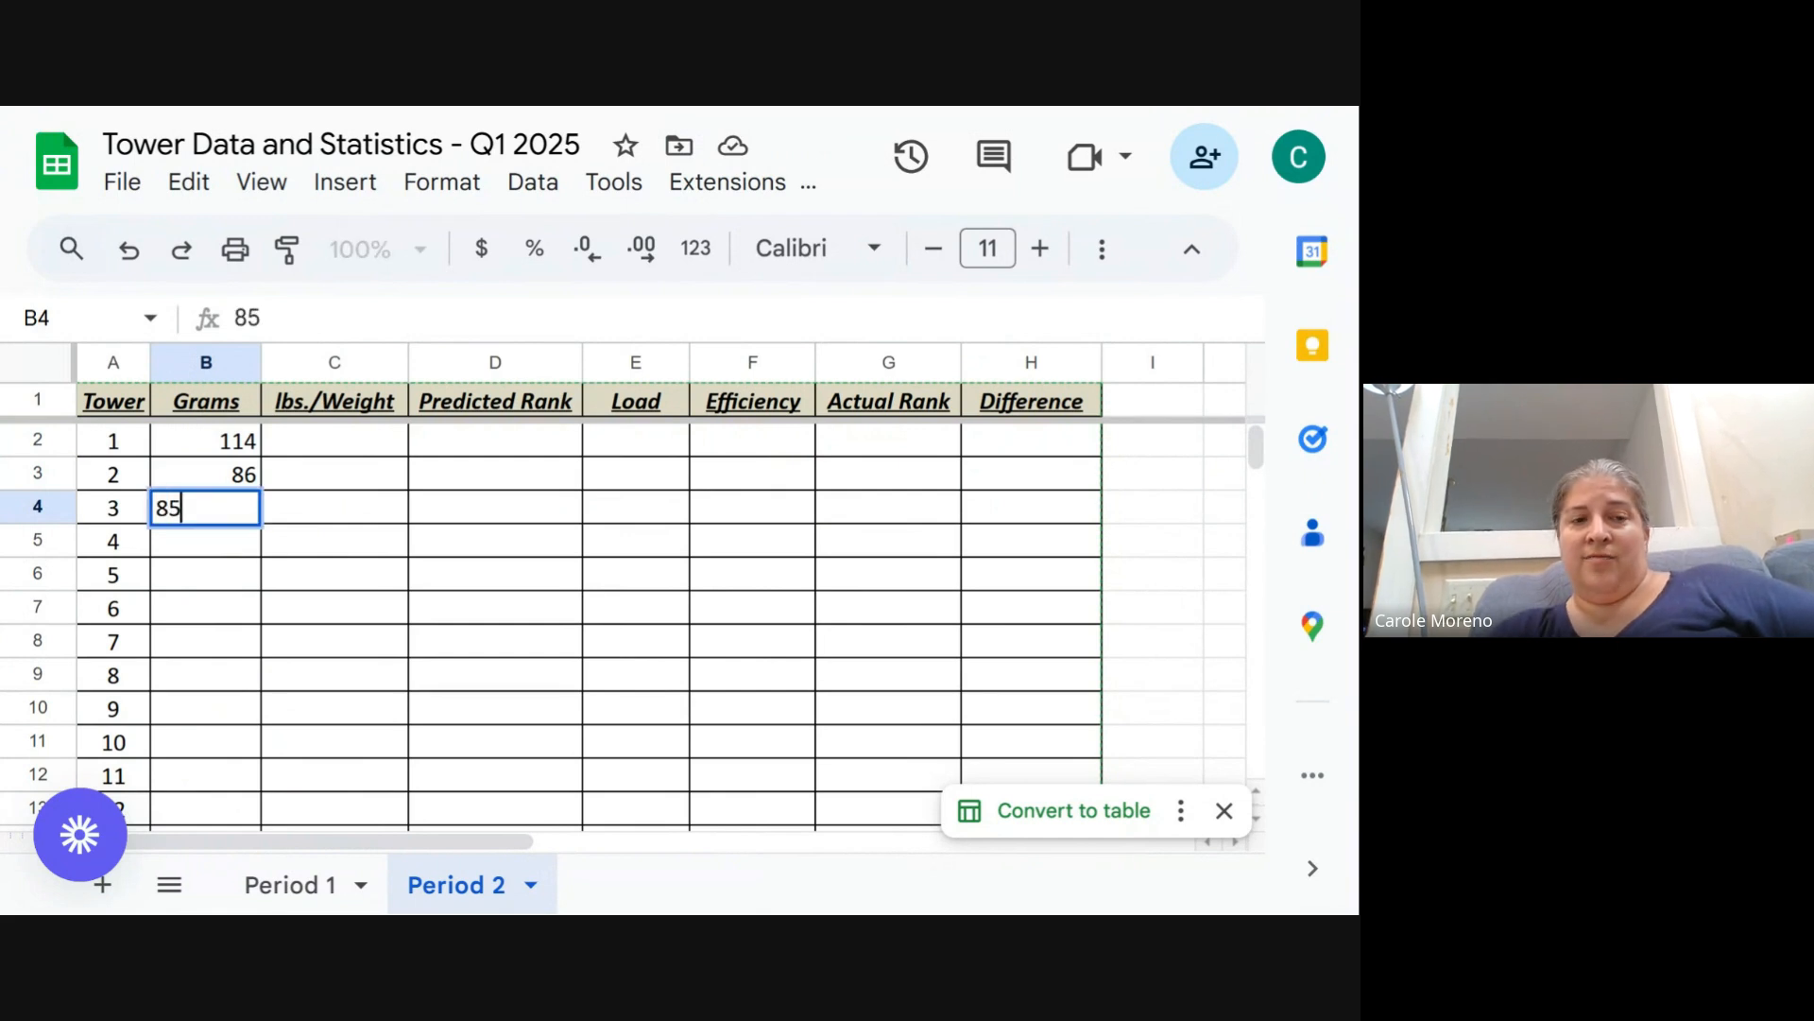
{"action": "key", "text": "Return"}
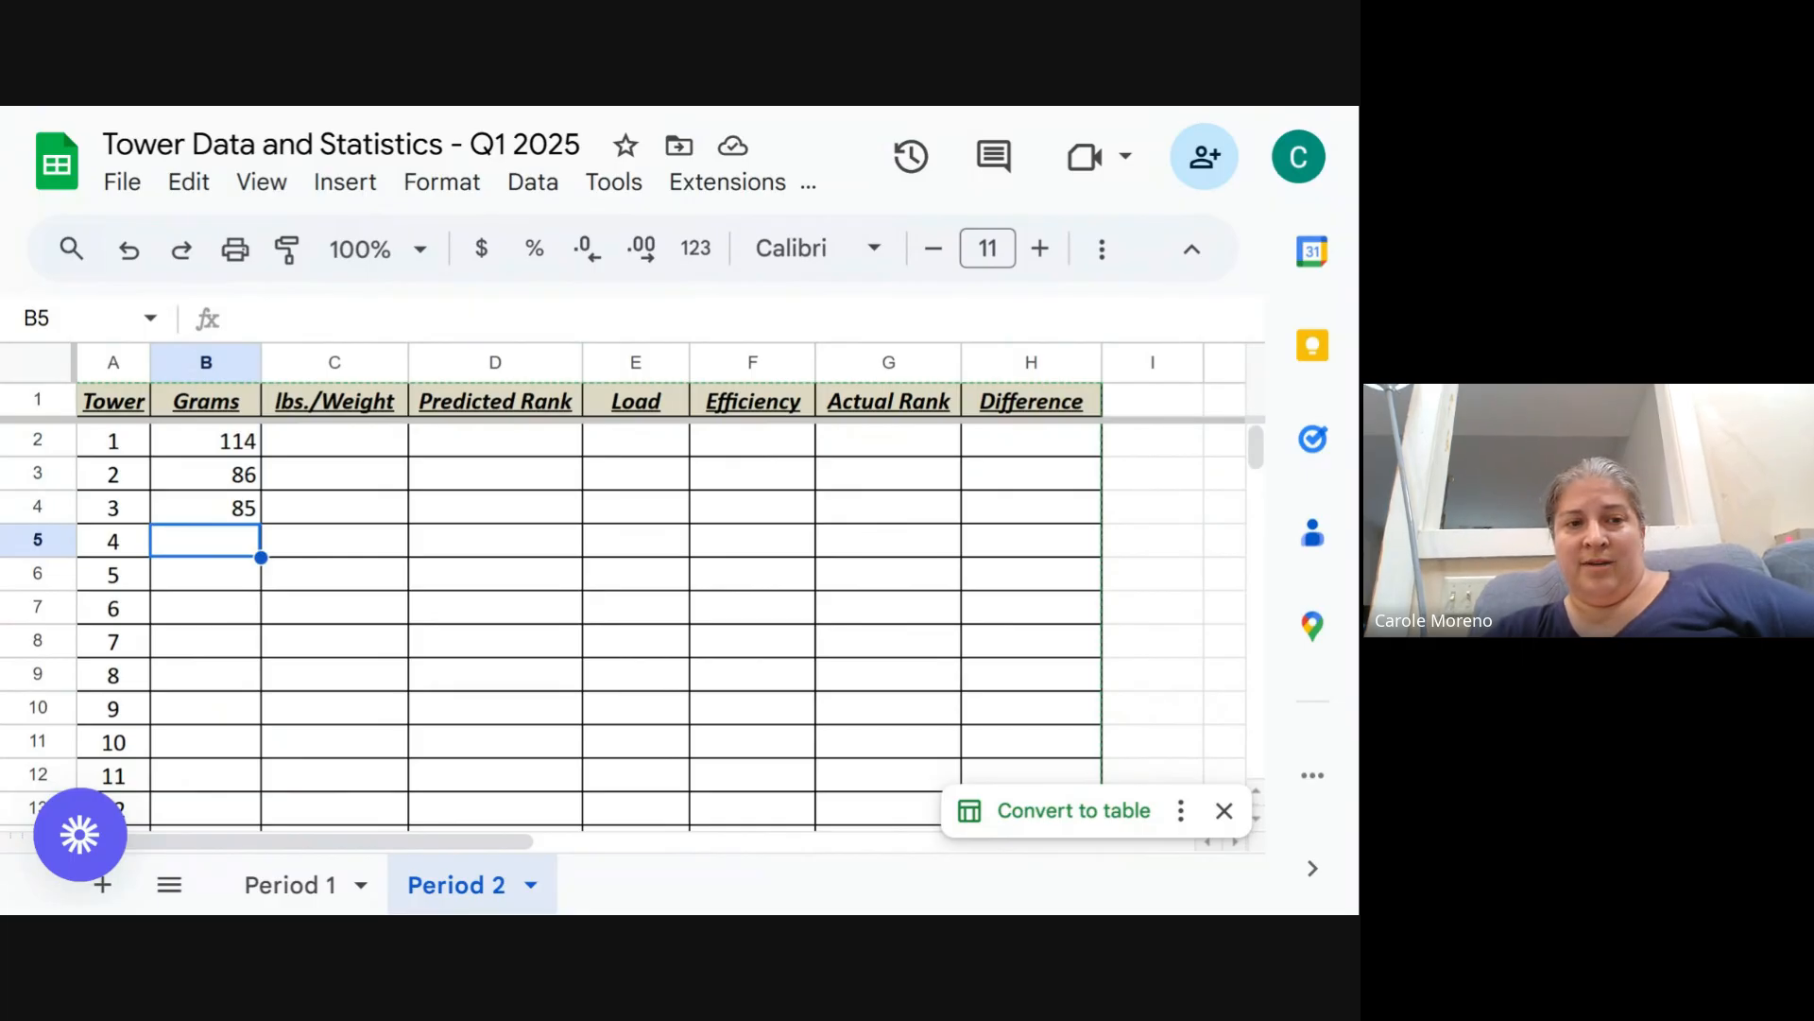
{"action": "type", "text": "75"}
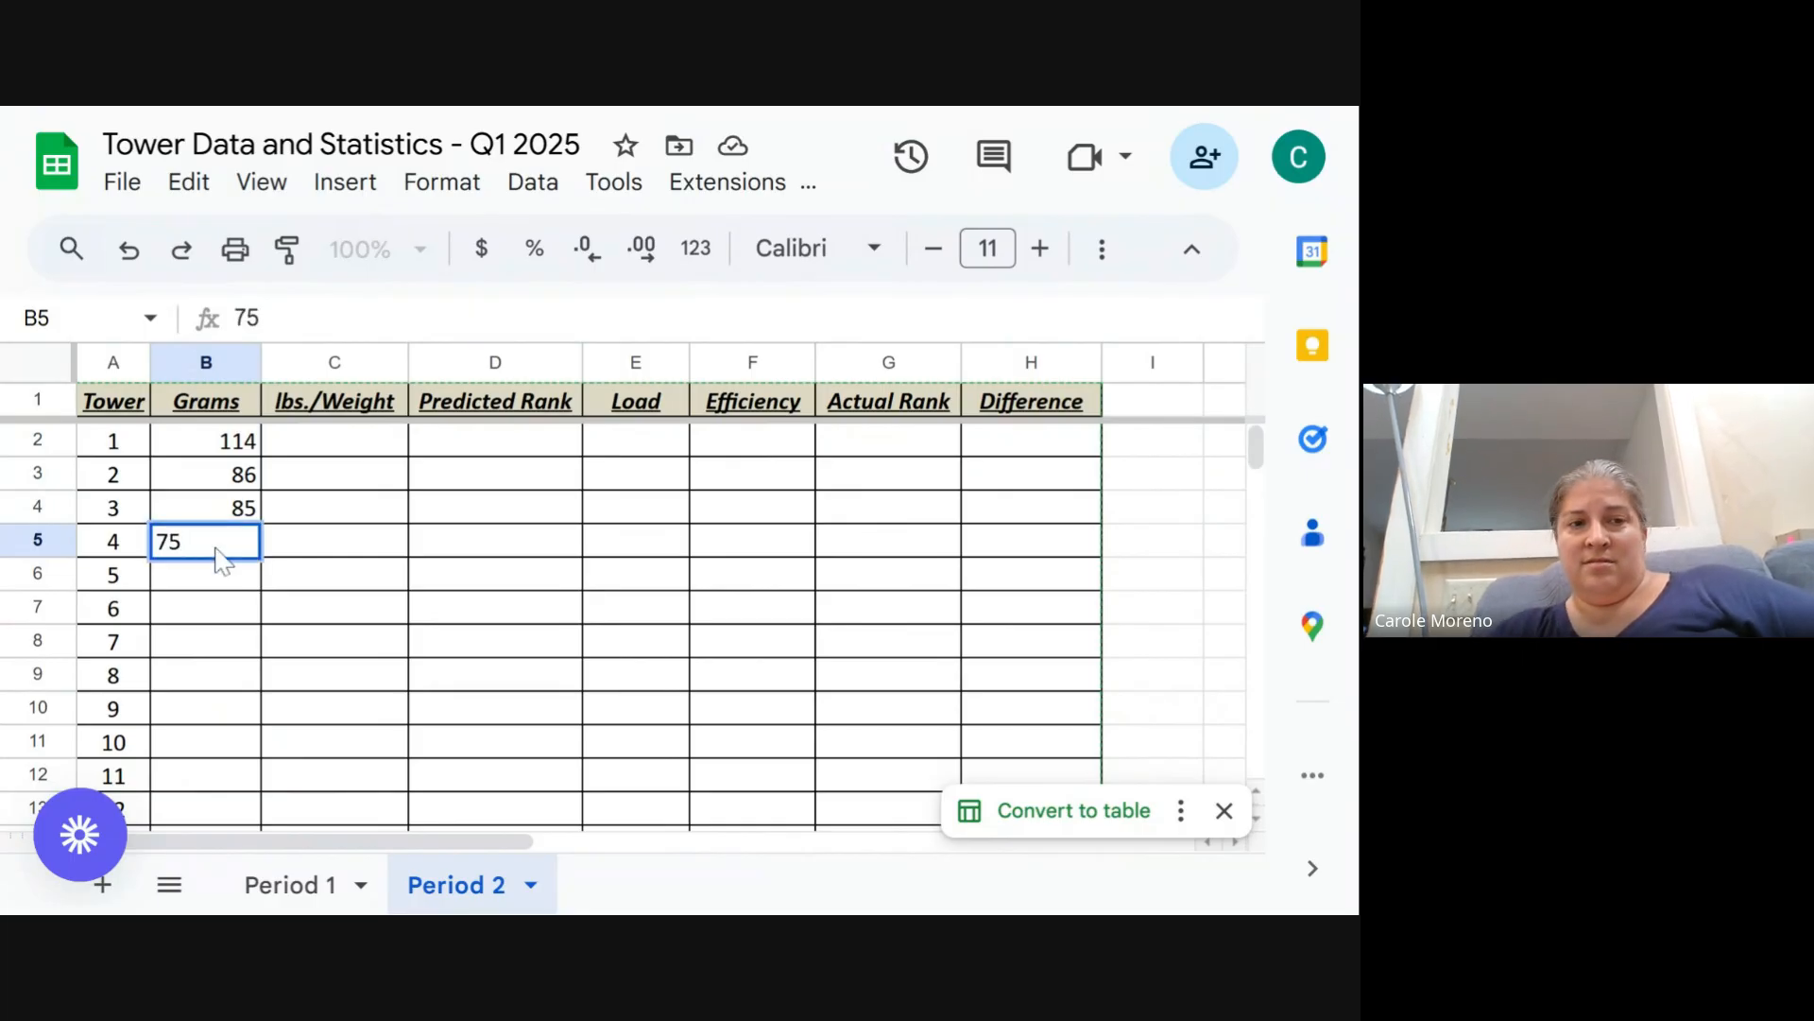
{"action": "key", "text": "Return"}
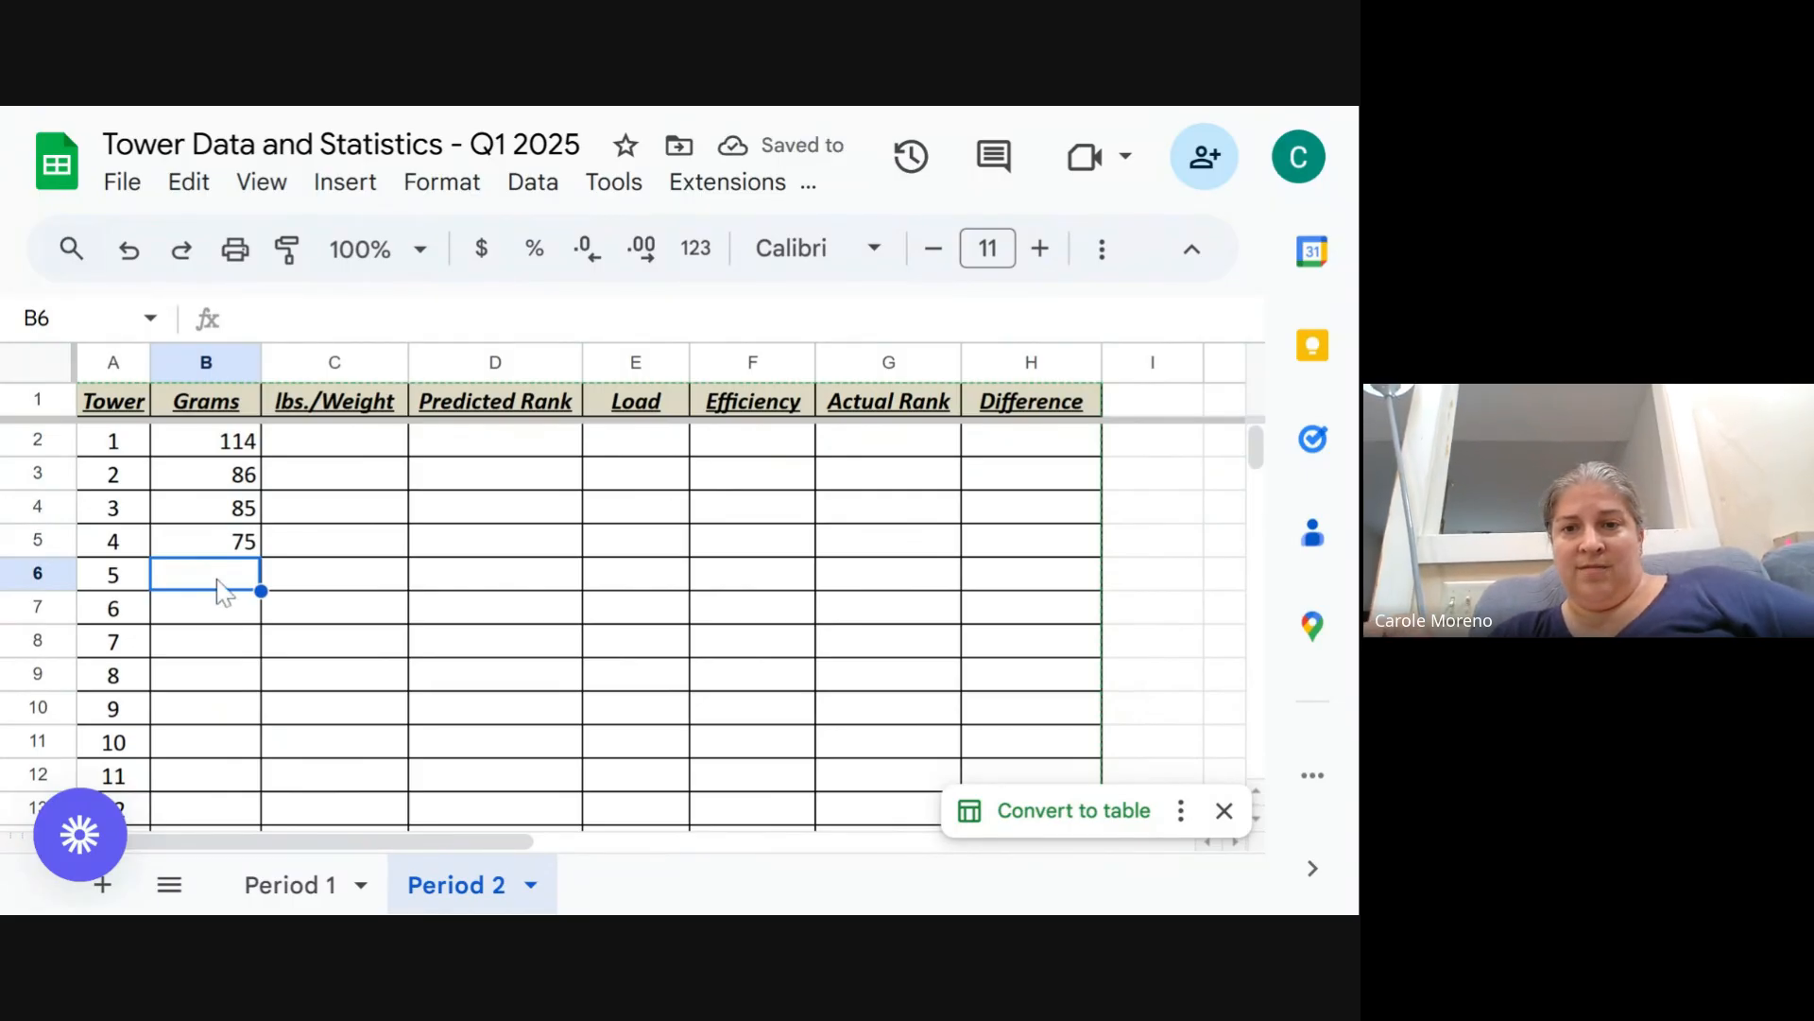
- Enter 56, 90, 128 and 83 in the Grams column for towers 5 through 8
{"action": "type", "text": "56"}
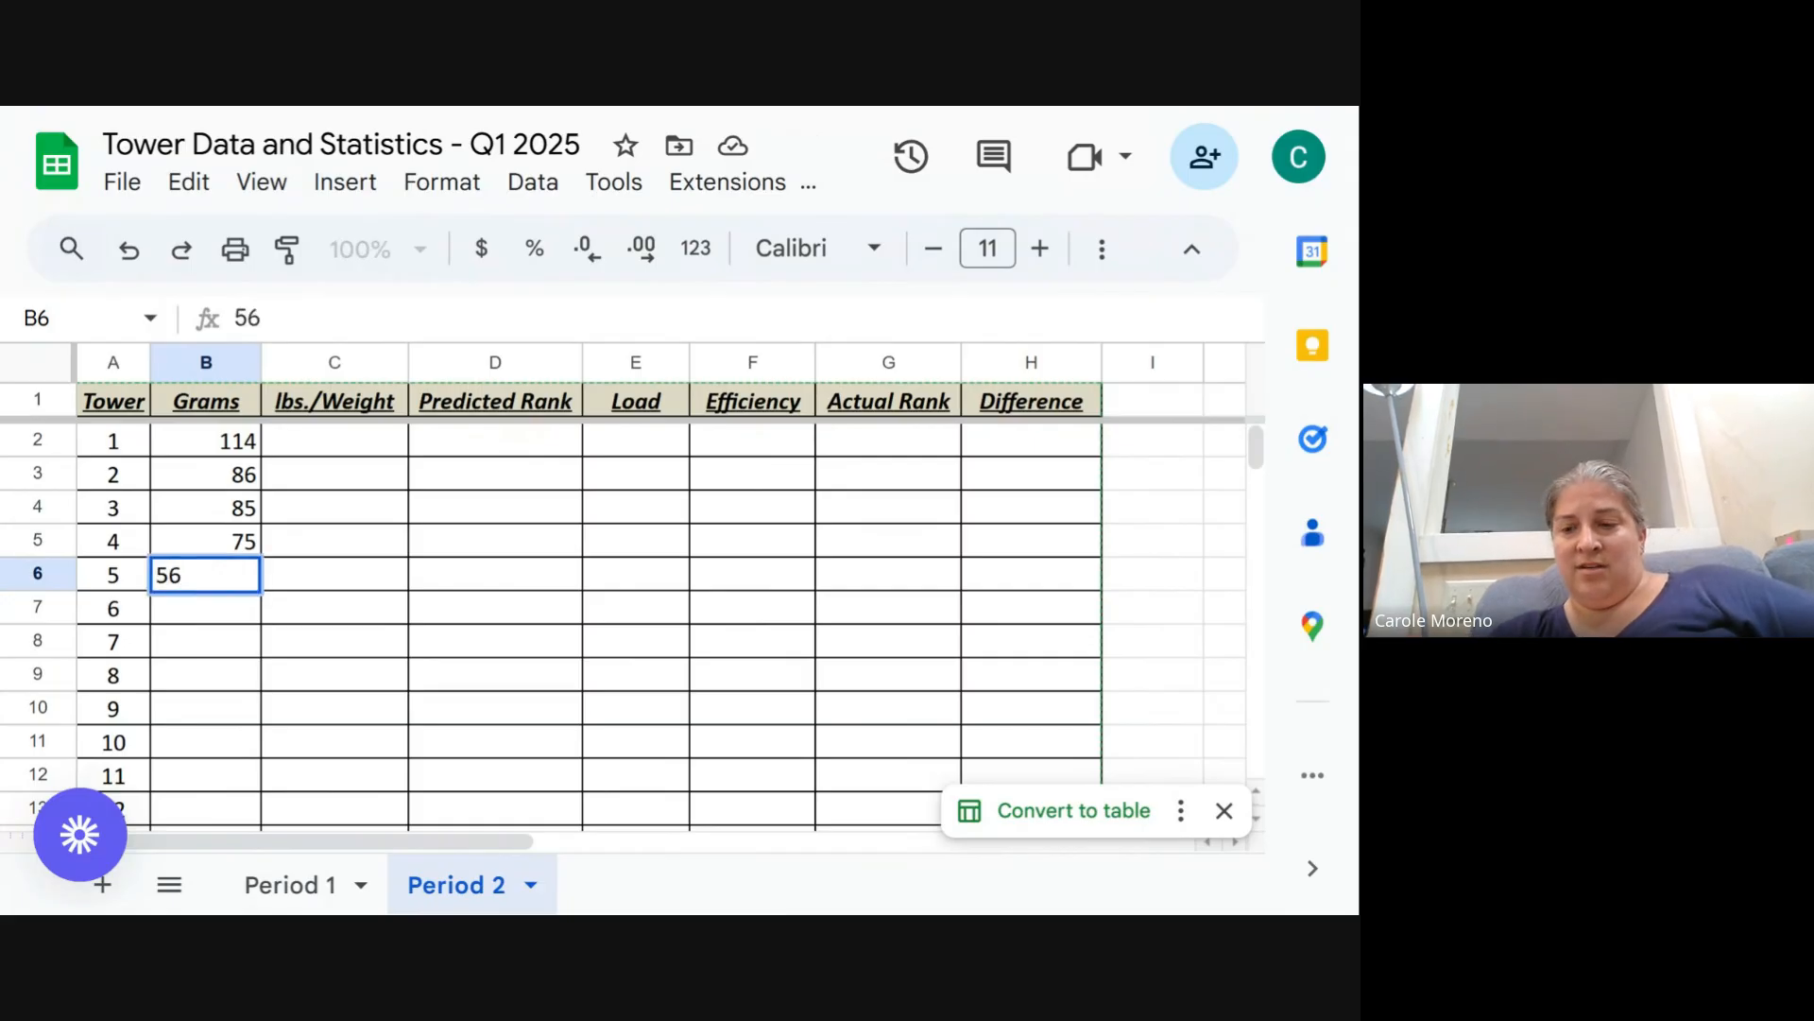
{"action": "key", "text": "Return"}
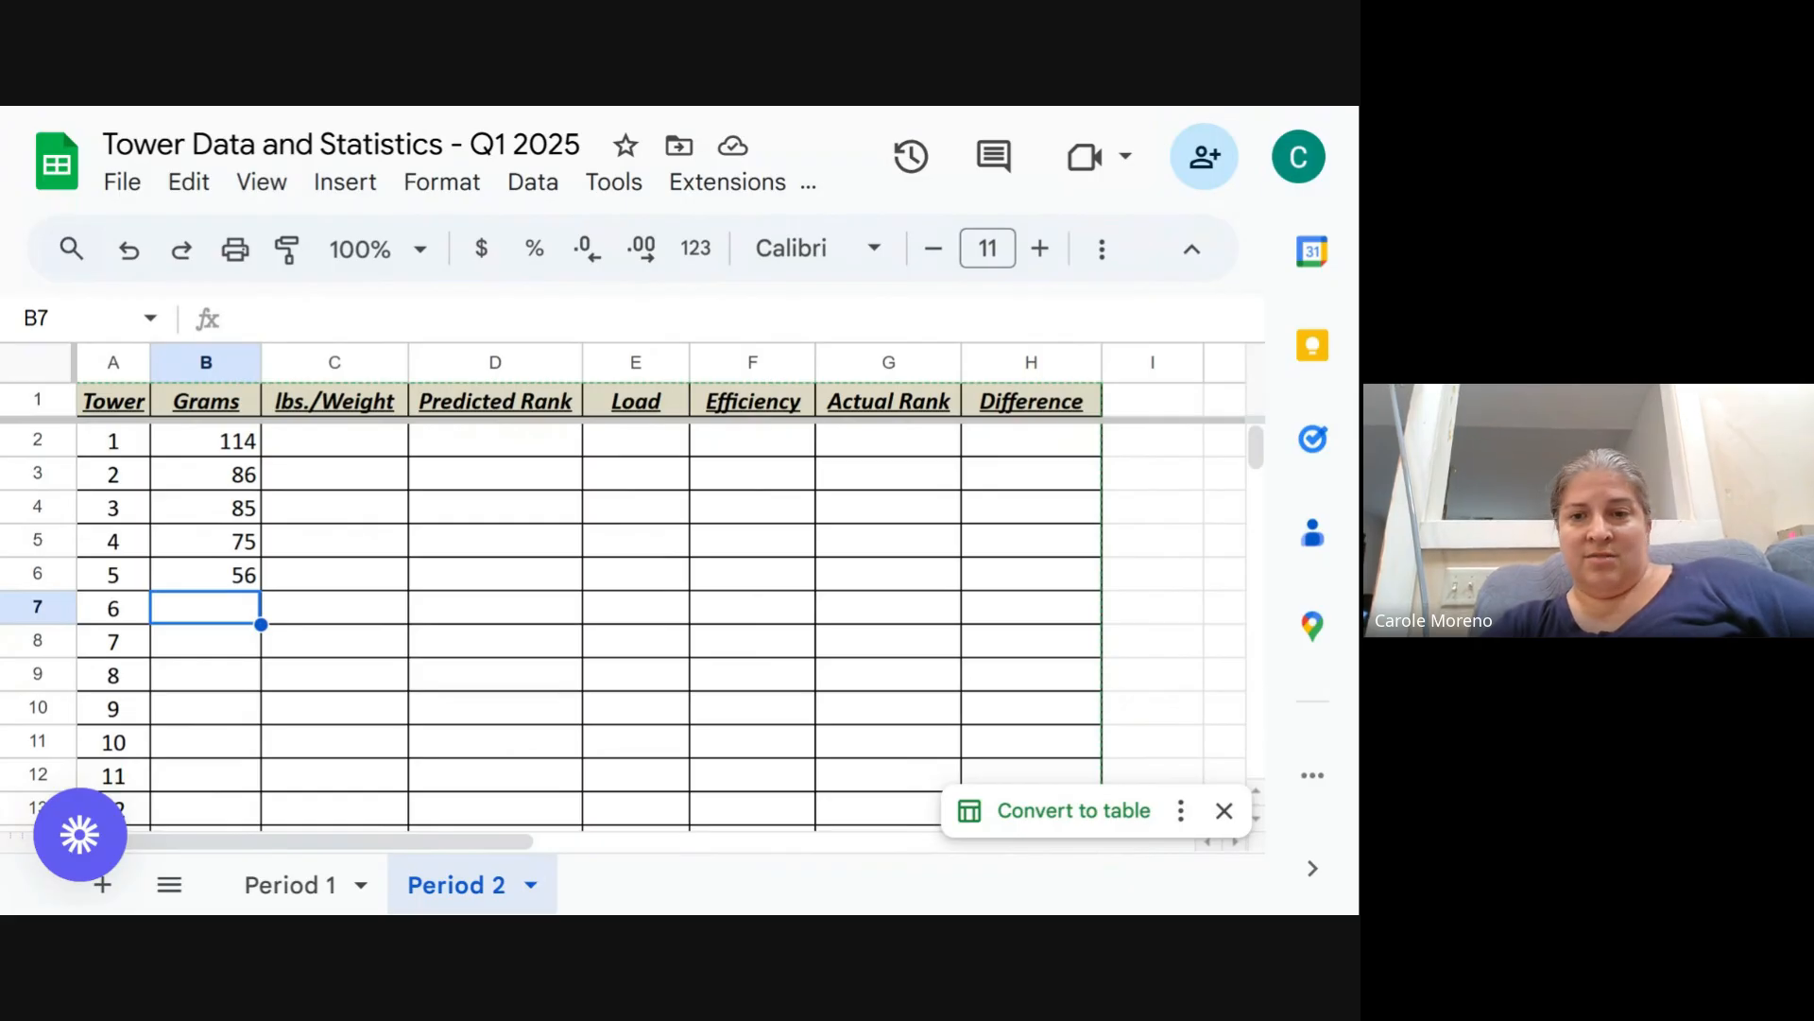
{"action": "type", "text": "90"}
{"action": "key", "text": "Return"}
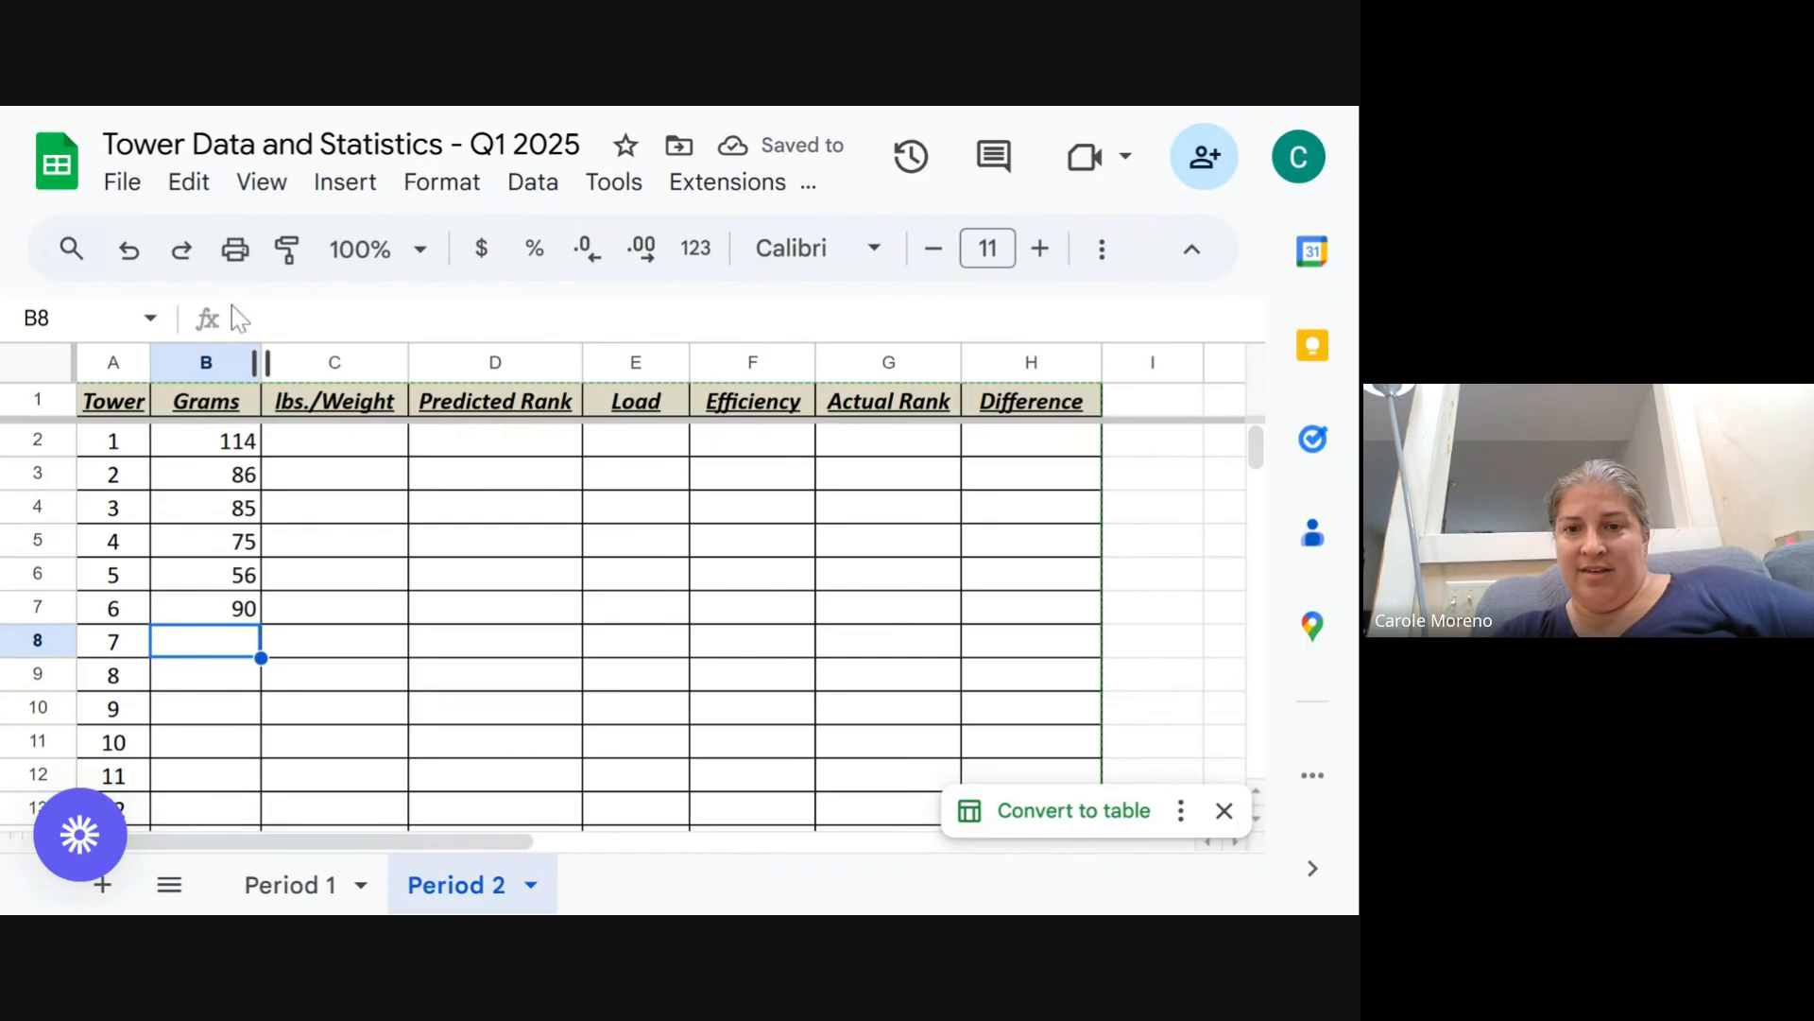
{"action": "type", "text": "12"}
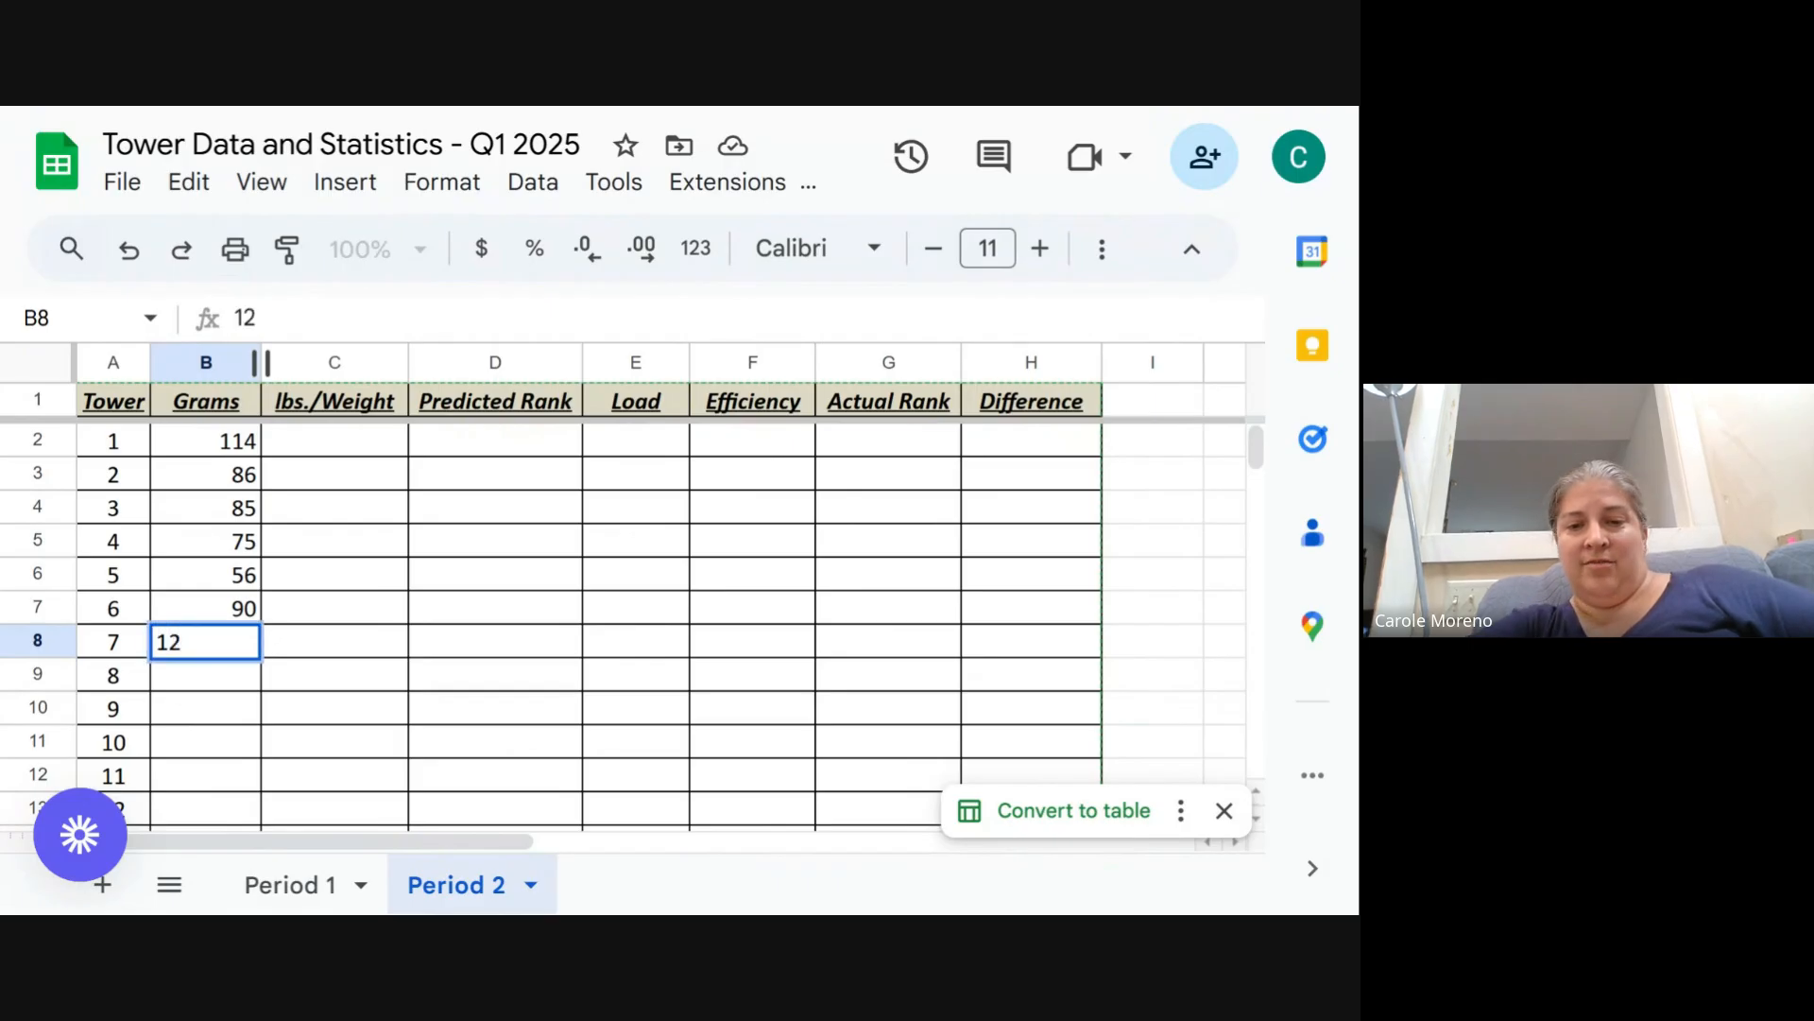
{"action": "type", "text": "8"}
{"action": "key", "text": "Return"}
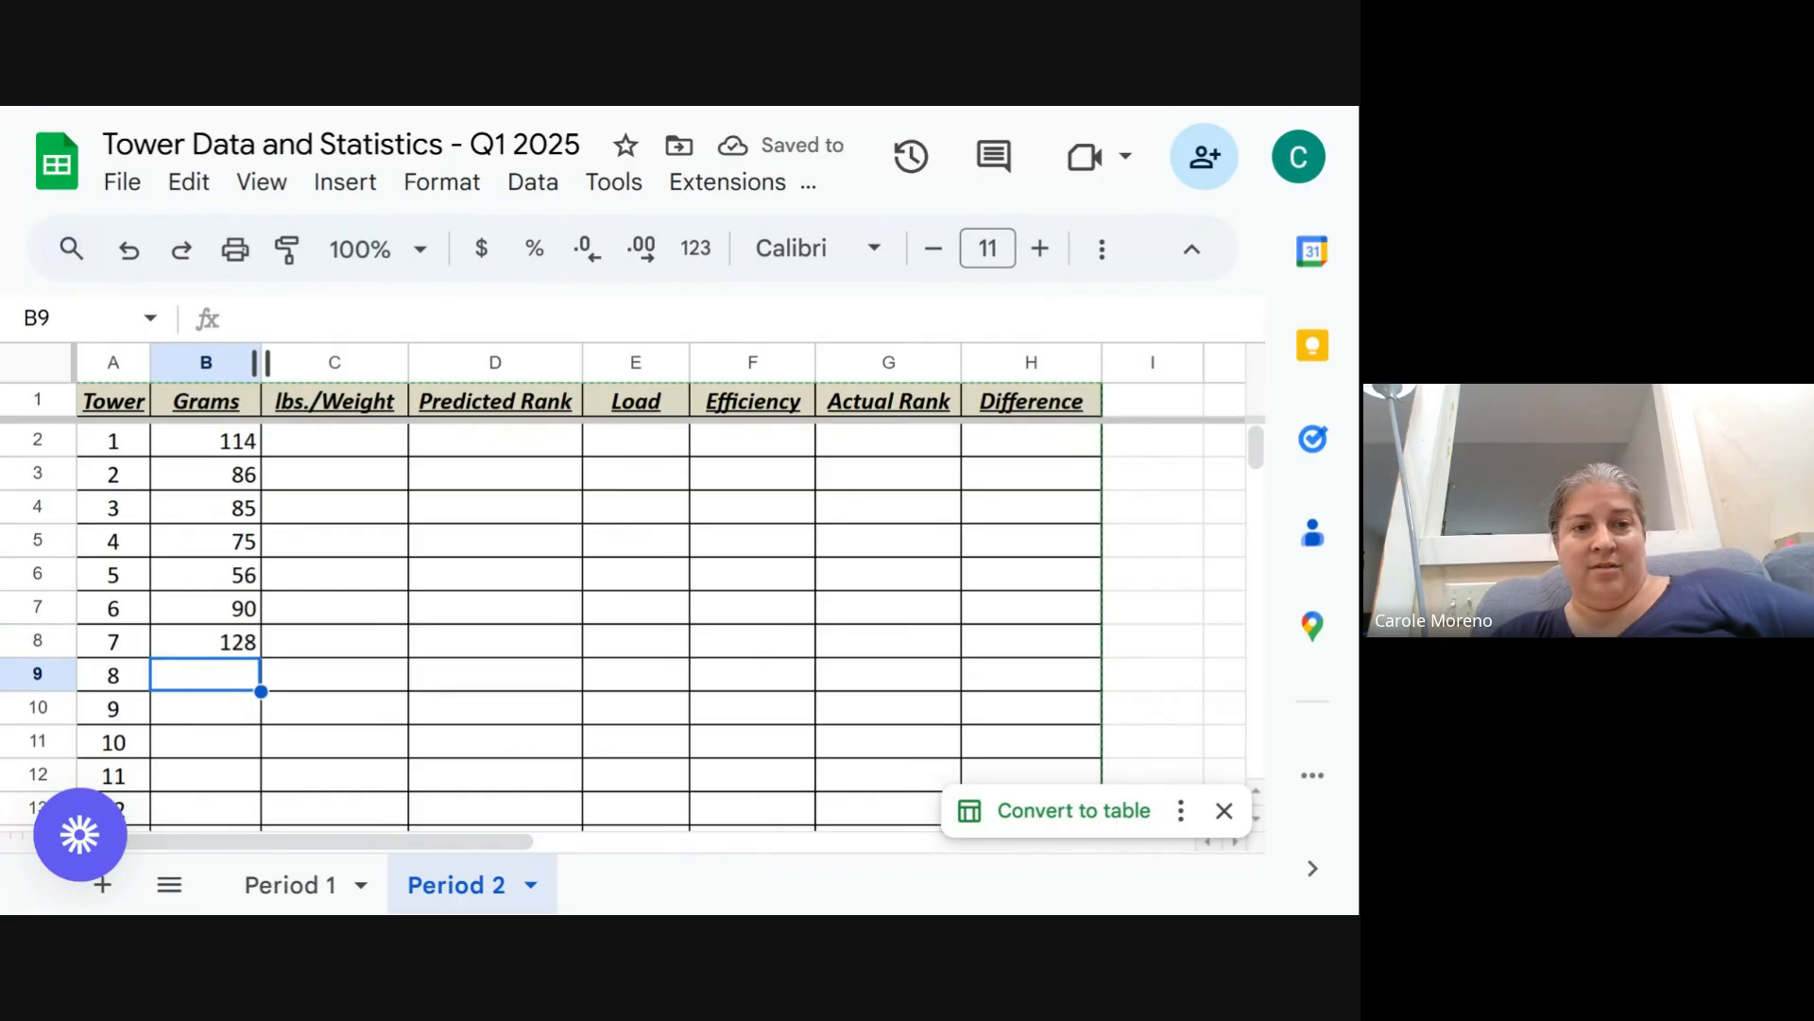
{"action": "type", "text": "83"}
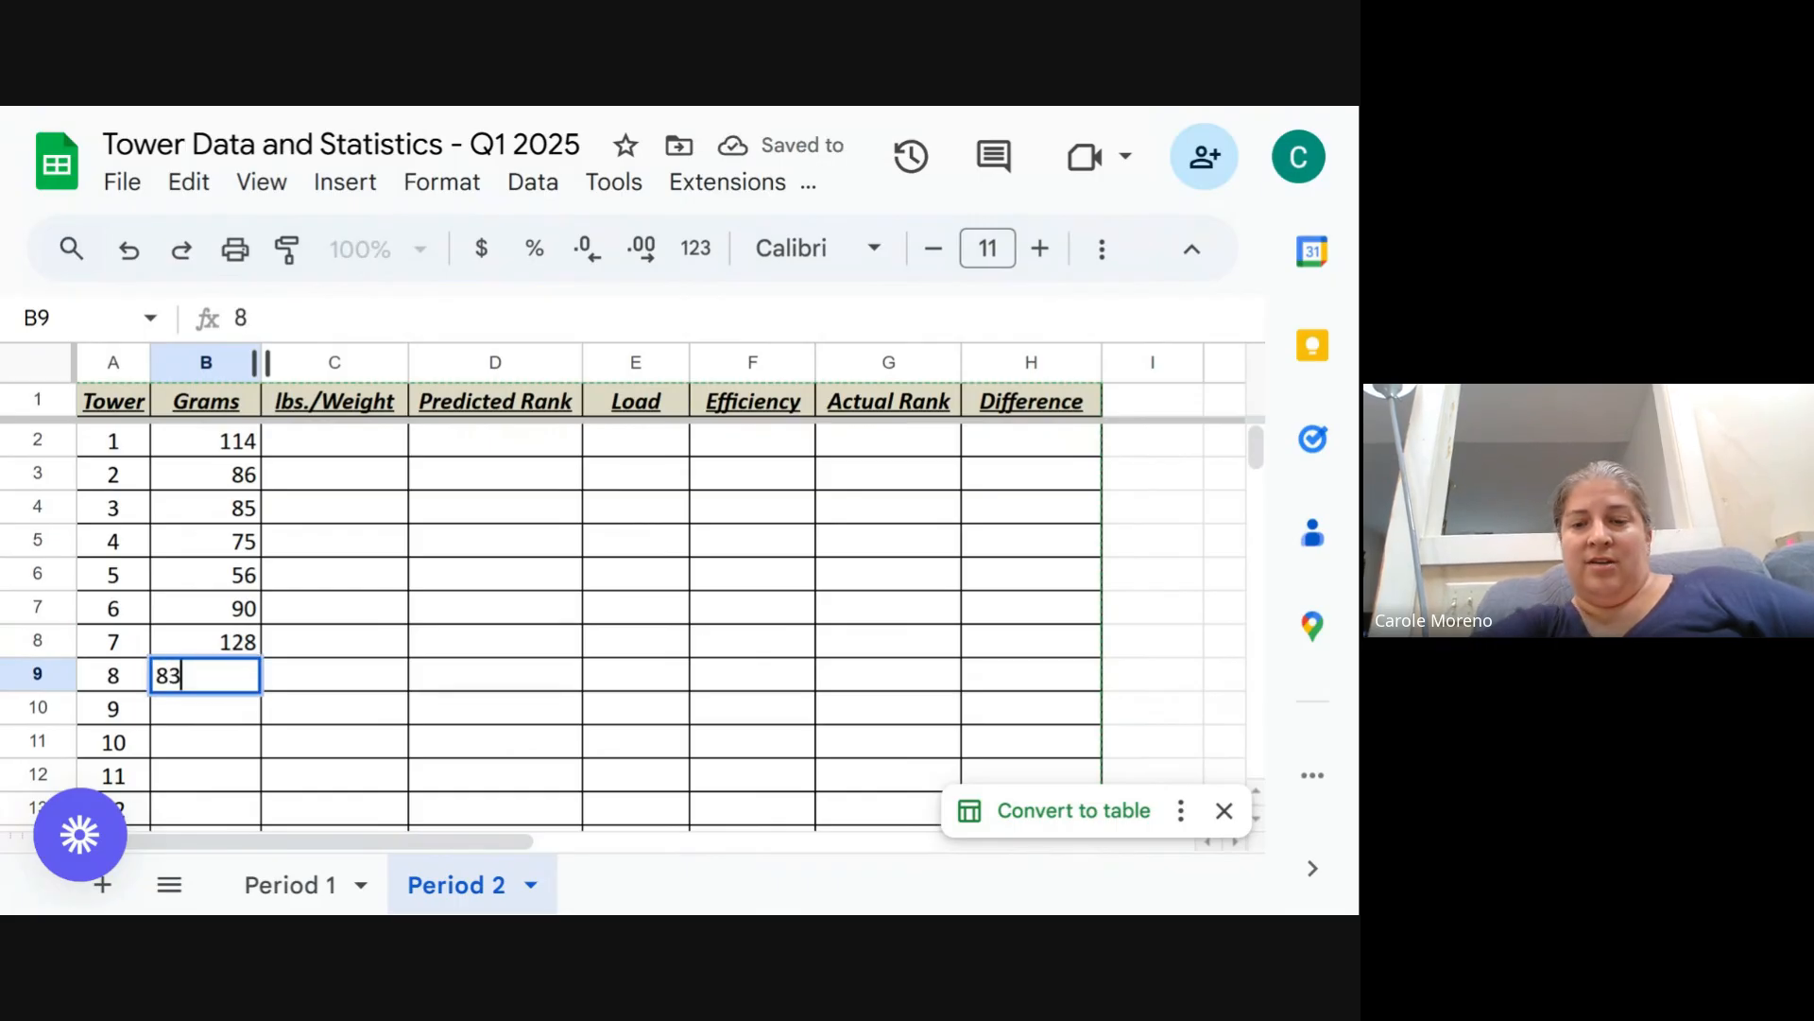
{"action": "key", "text": "Return"}
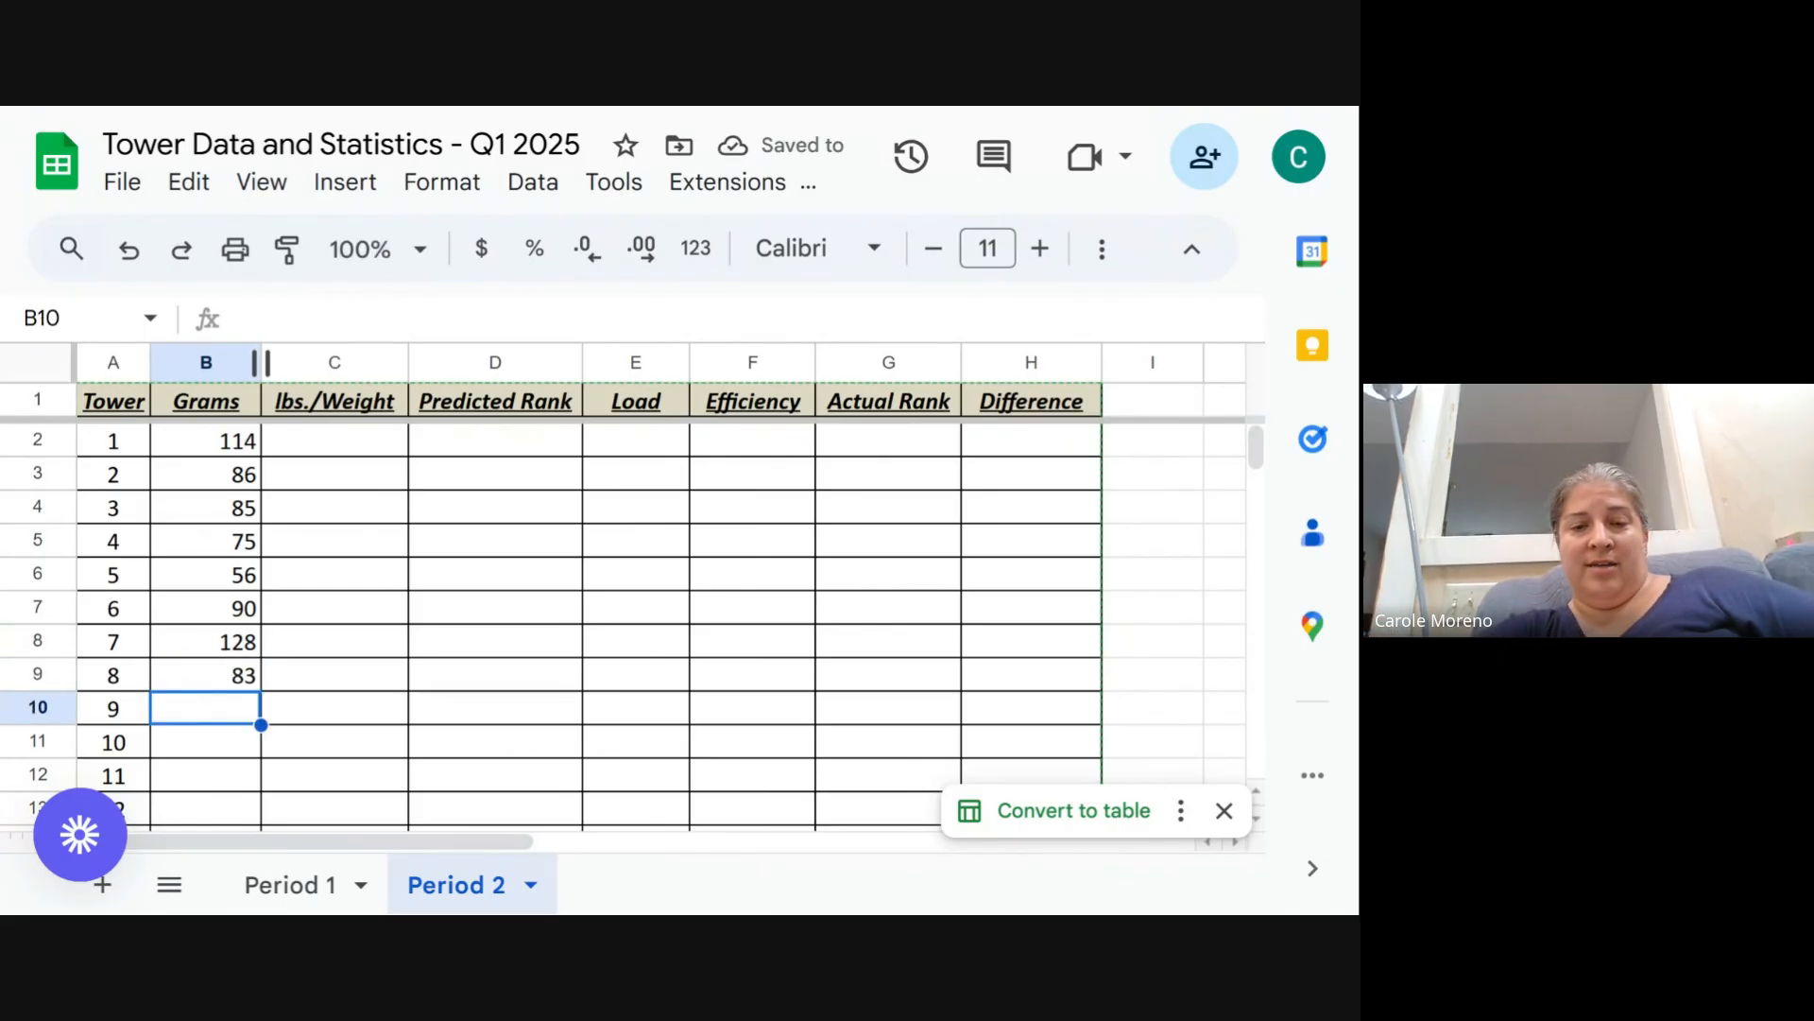
- Enter 74 in the Grams column for tower 9
{"action": "type", "text": "74"}
{"action": "key", "text": "Return"}
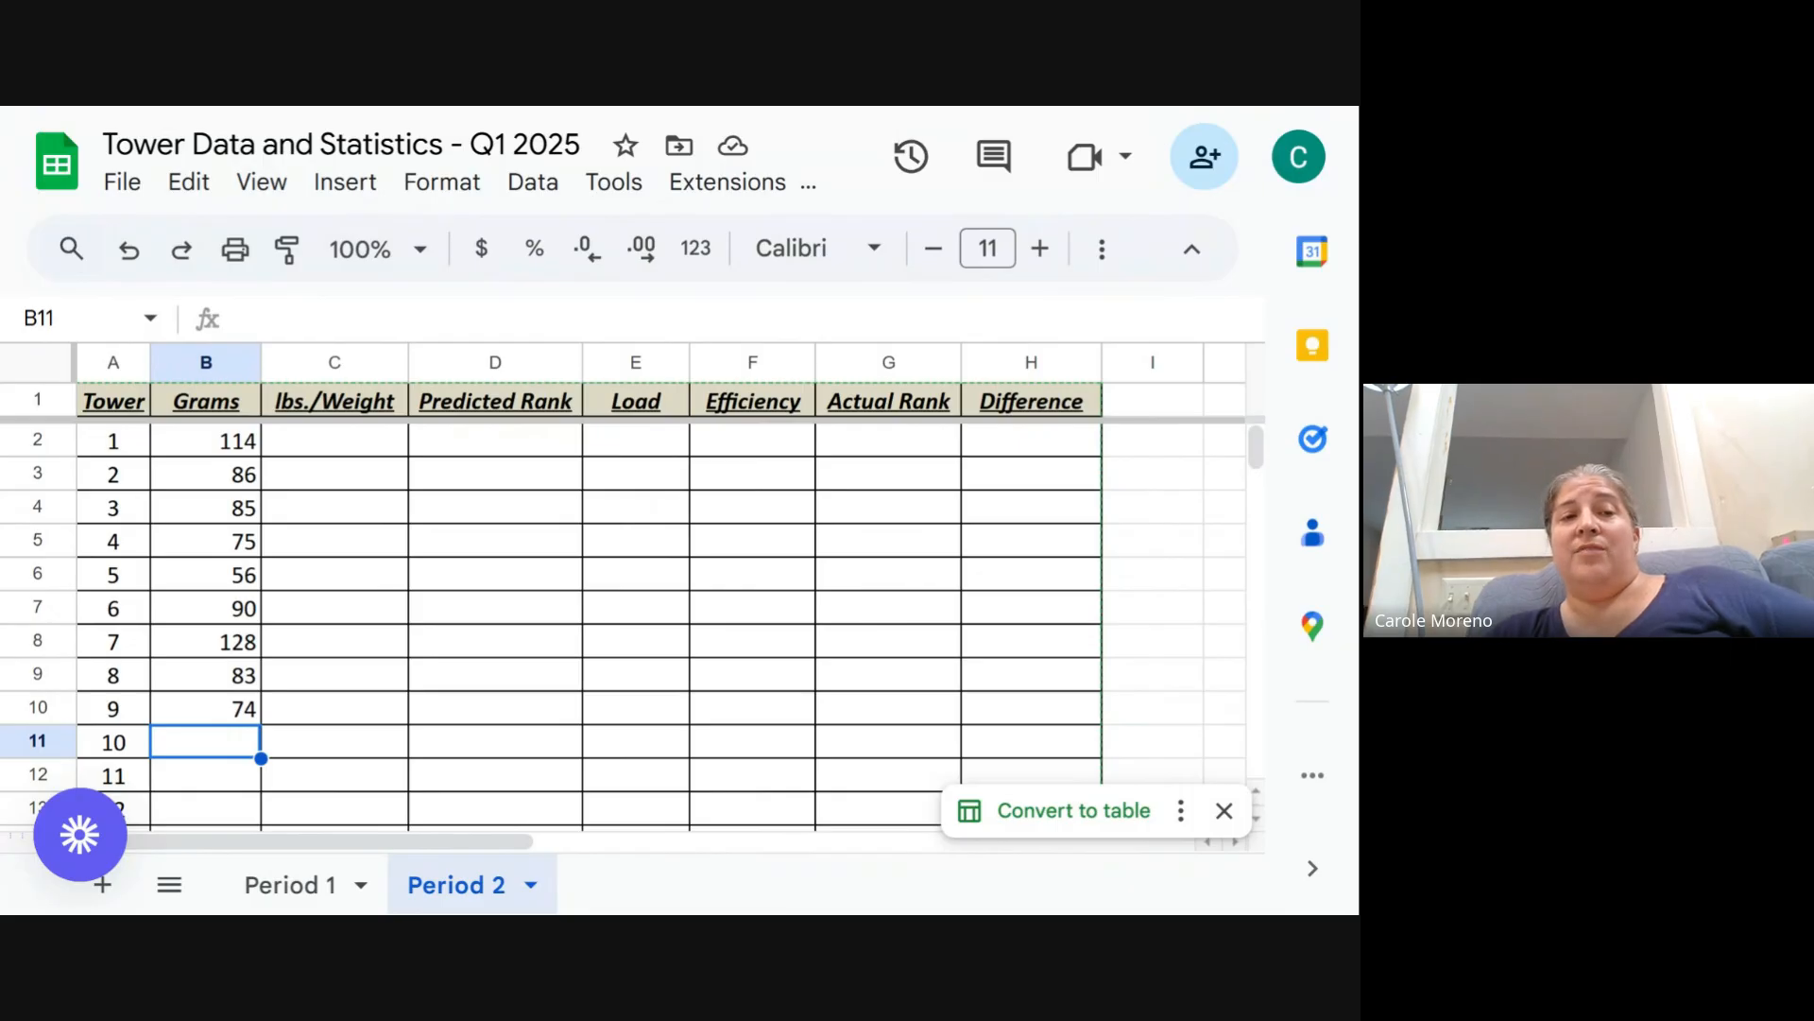
- In the lbs./Weight cell for tower 1, enter a formula dividing its grams by 454 (=B2/454)
{"action": "left_click", "coordinate": [386, 445]}
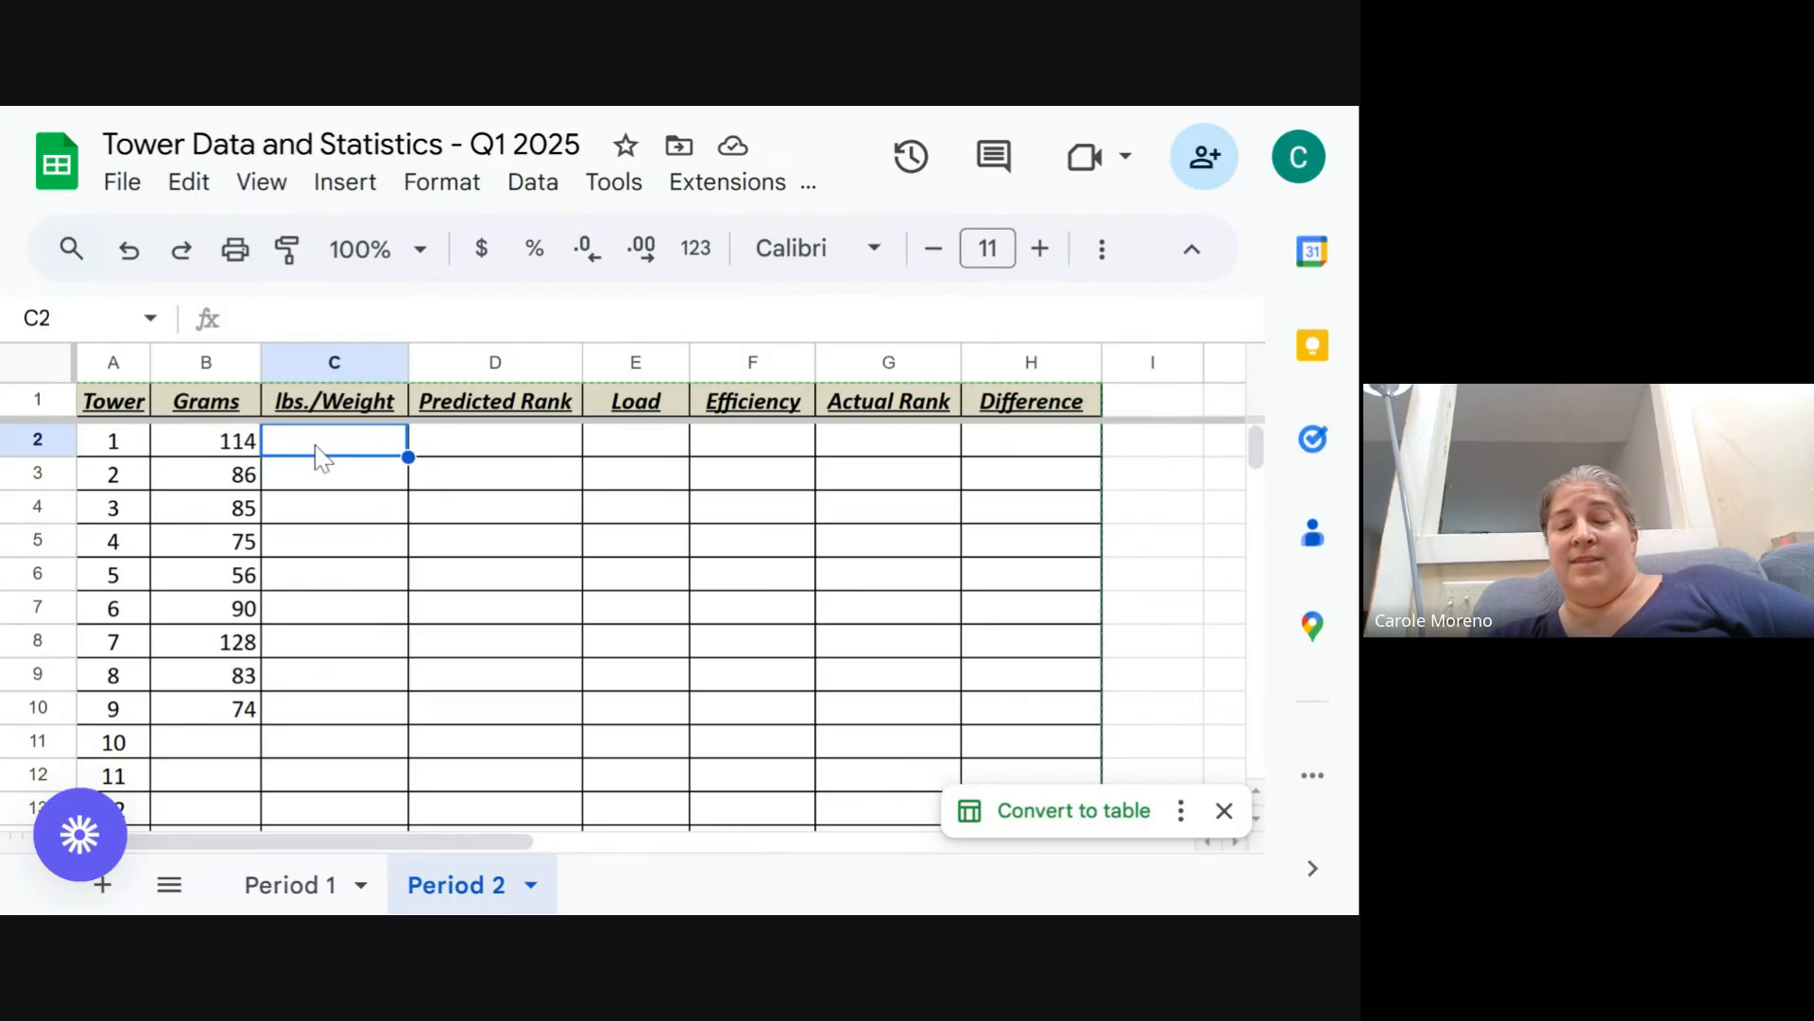
{"action": "type", "text": "="}
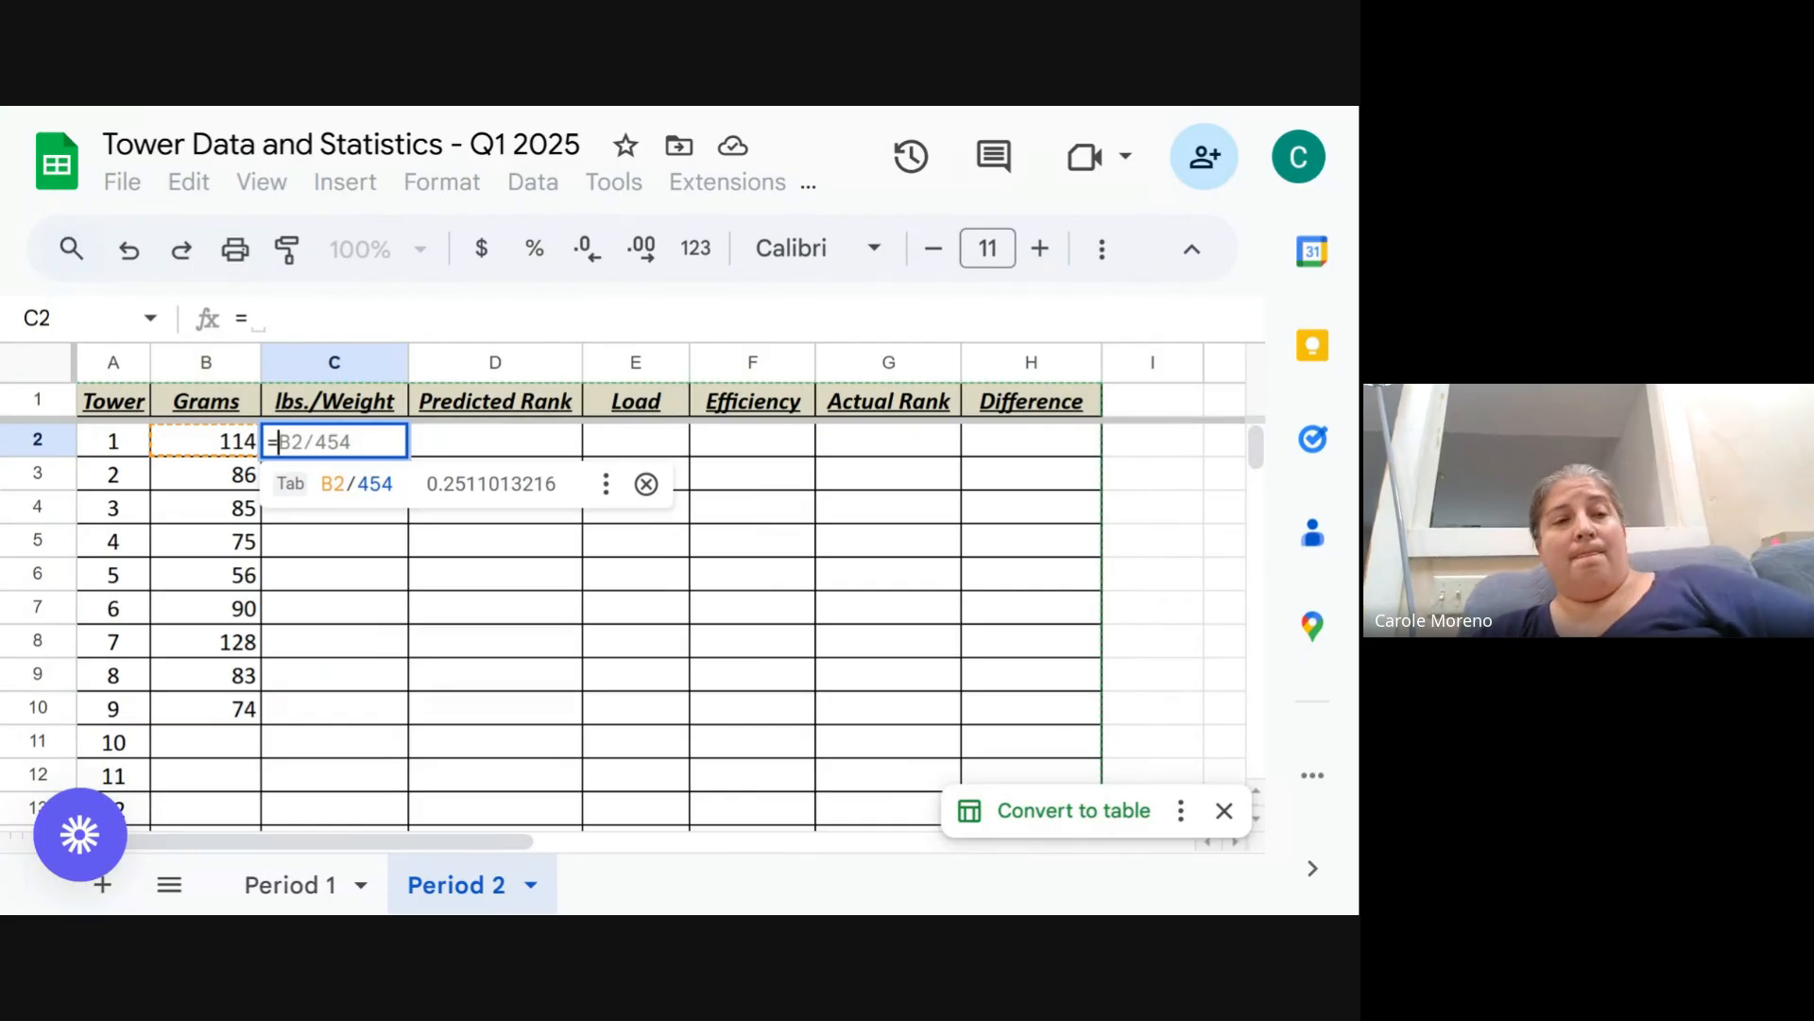
{"action": "left_click", "coordinate": [647, 484]}
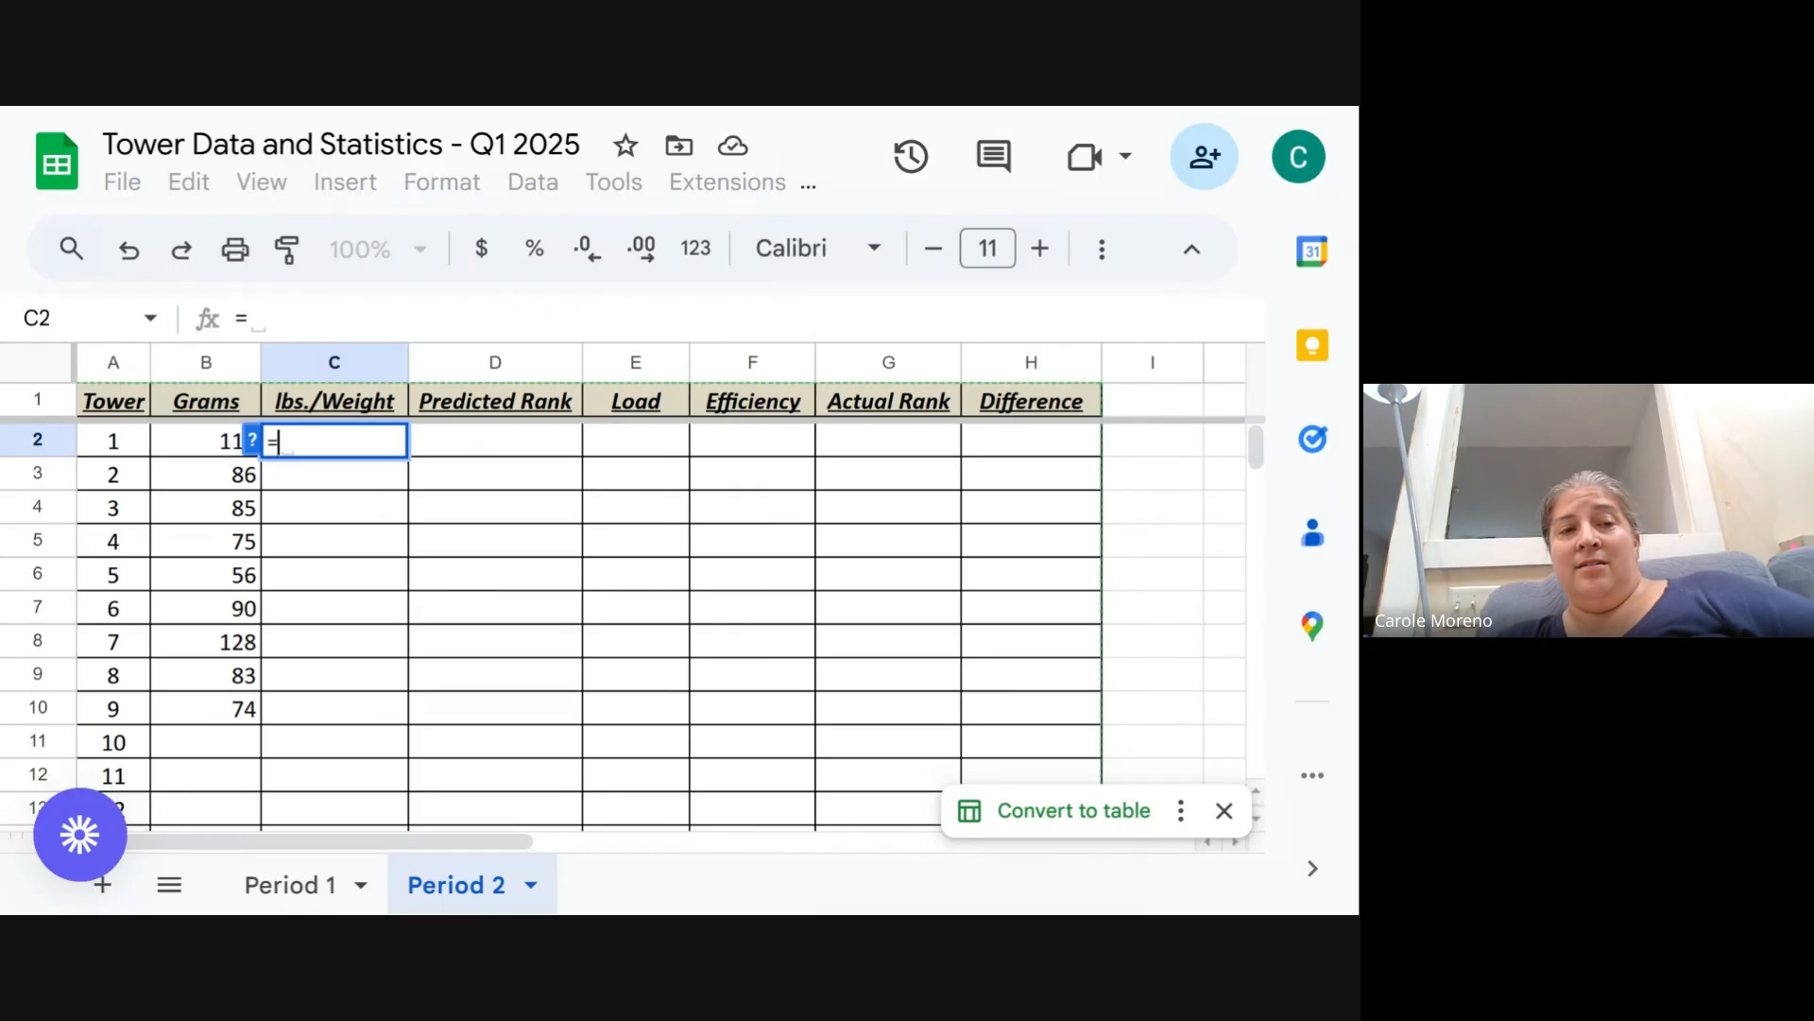
{"action": "left_click", "coordinate": [215, 449]}
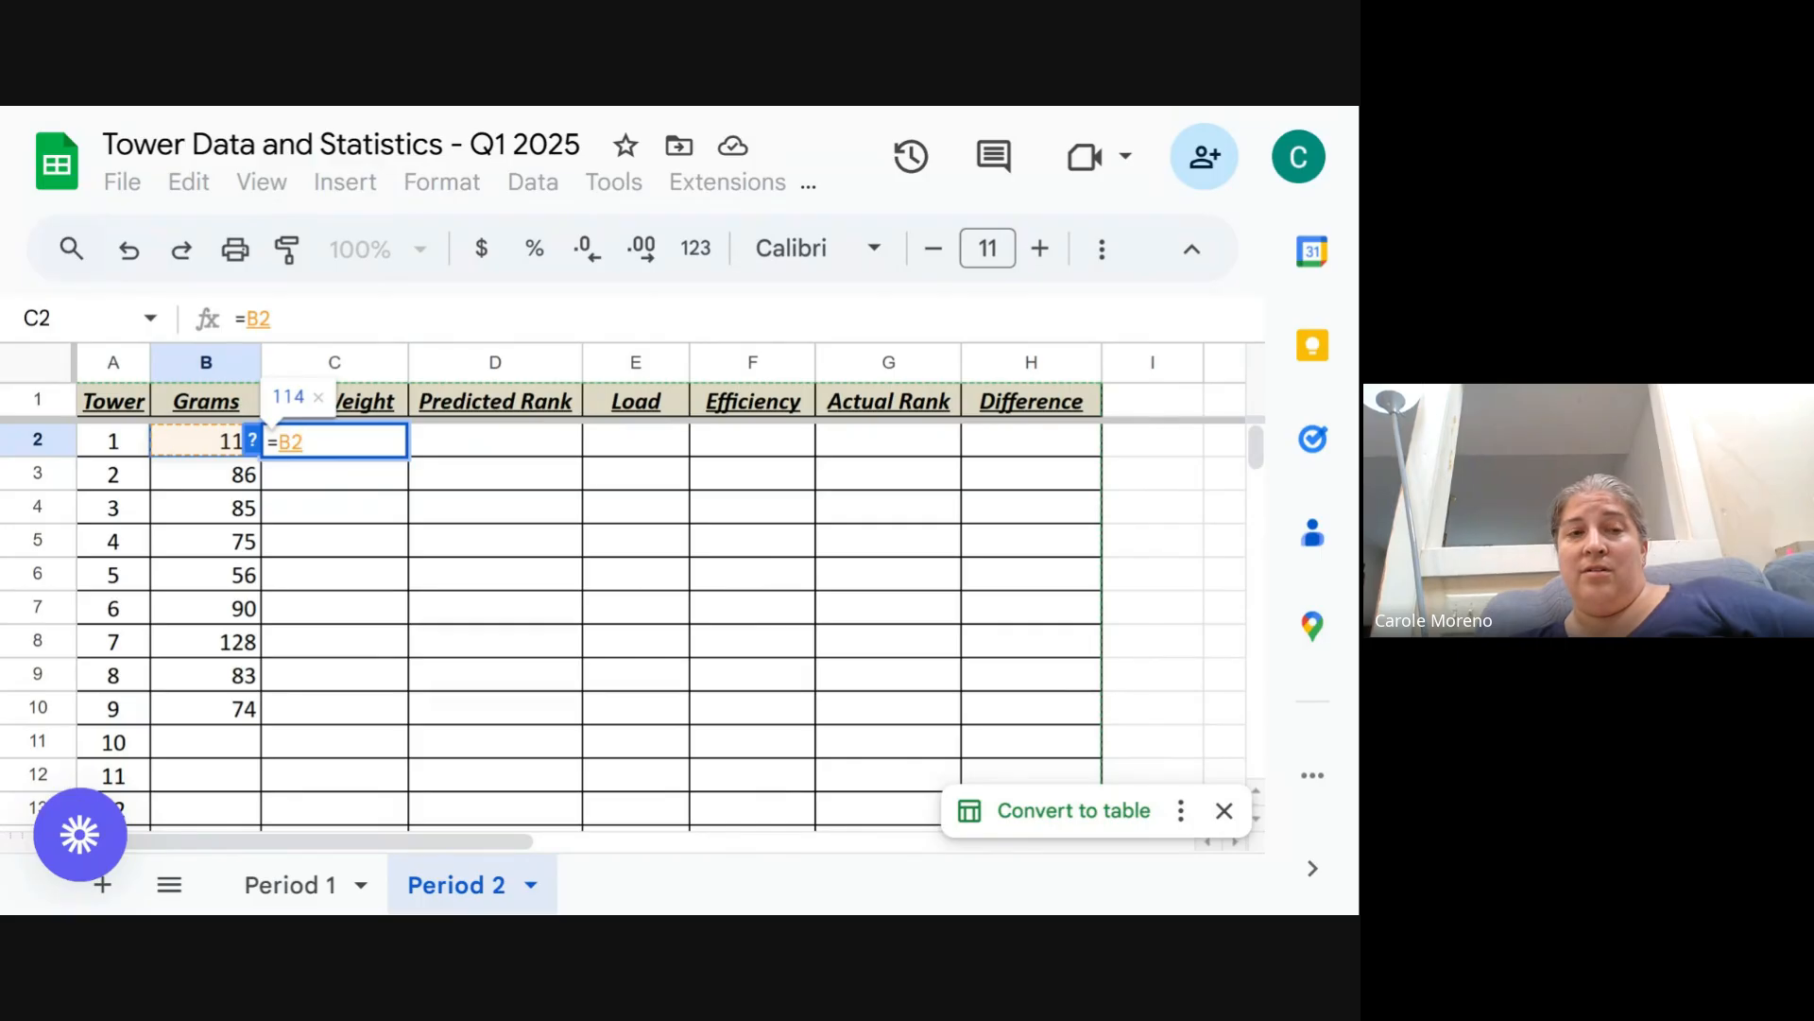
{"action": "type", "text": "/"}
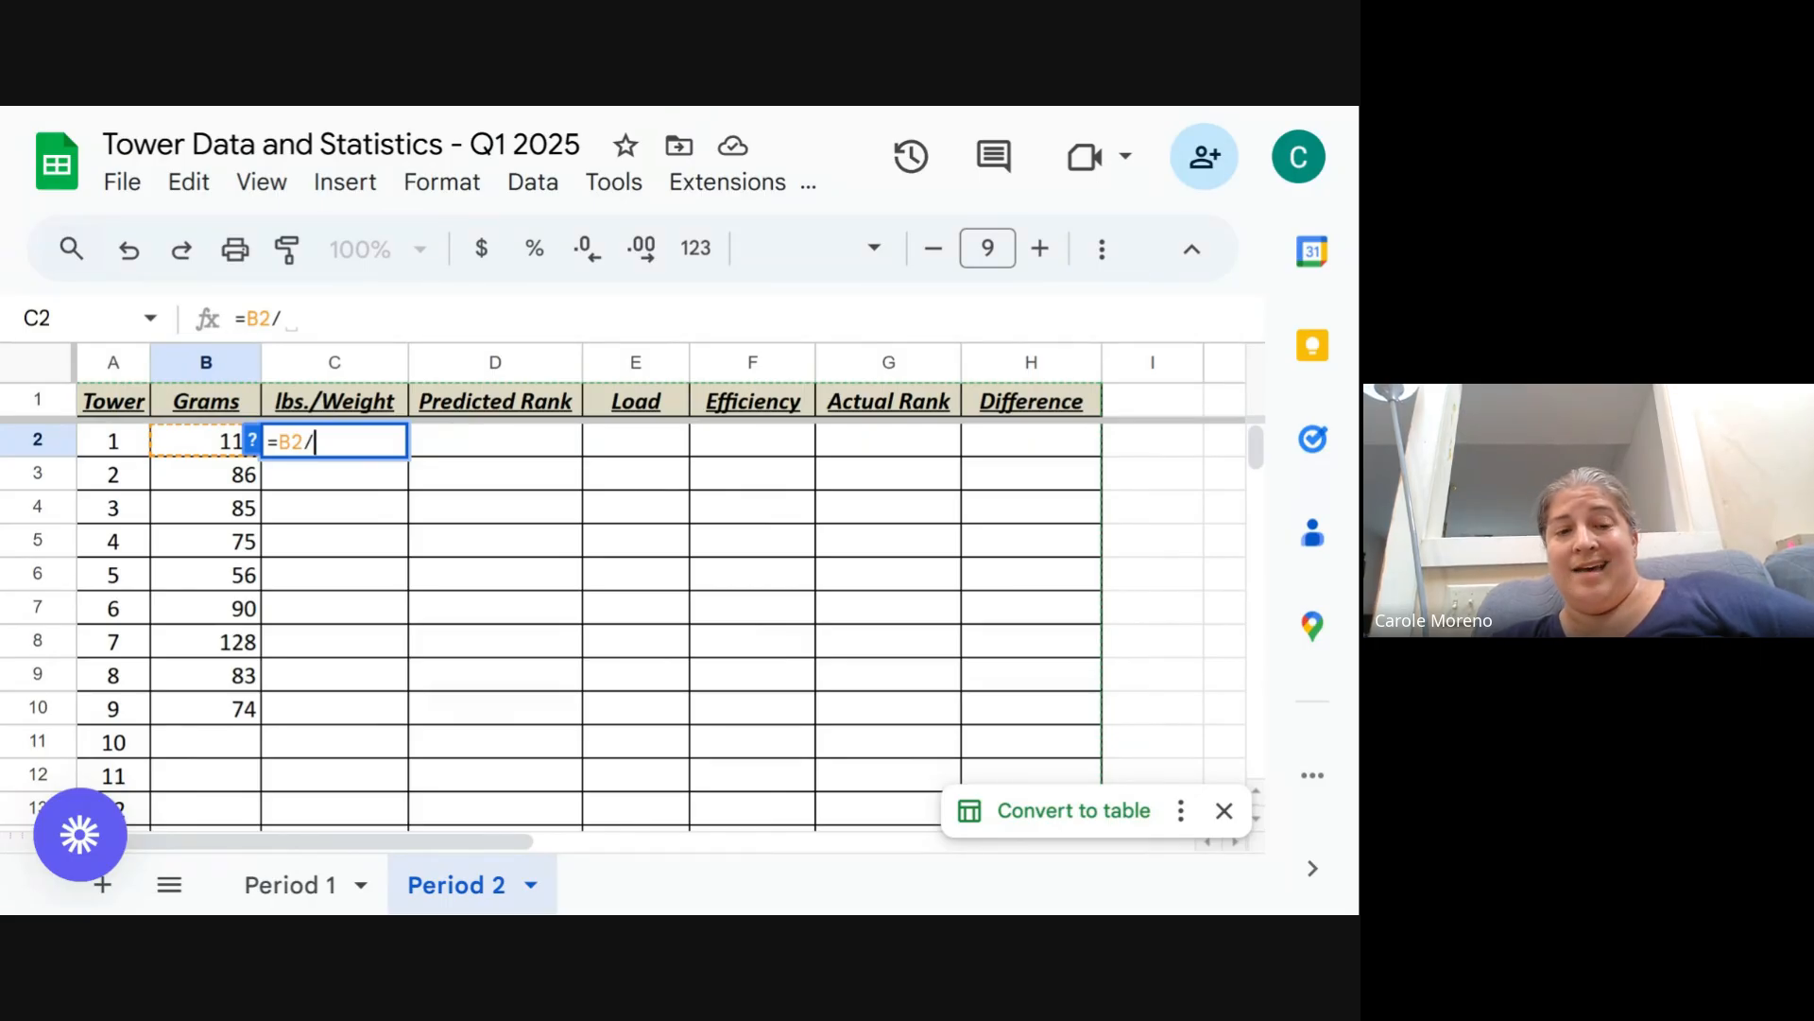
{"action": "type", "text": "454"}
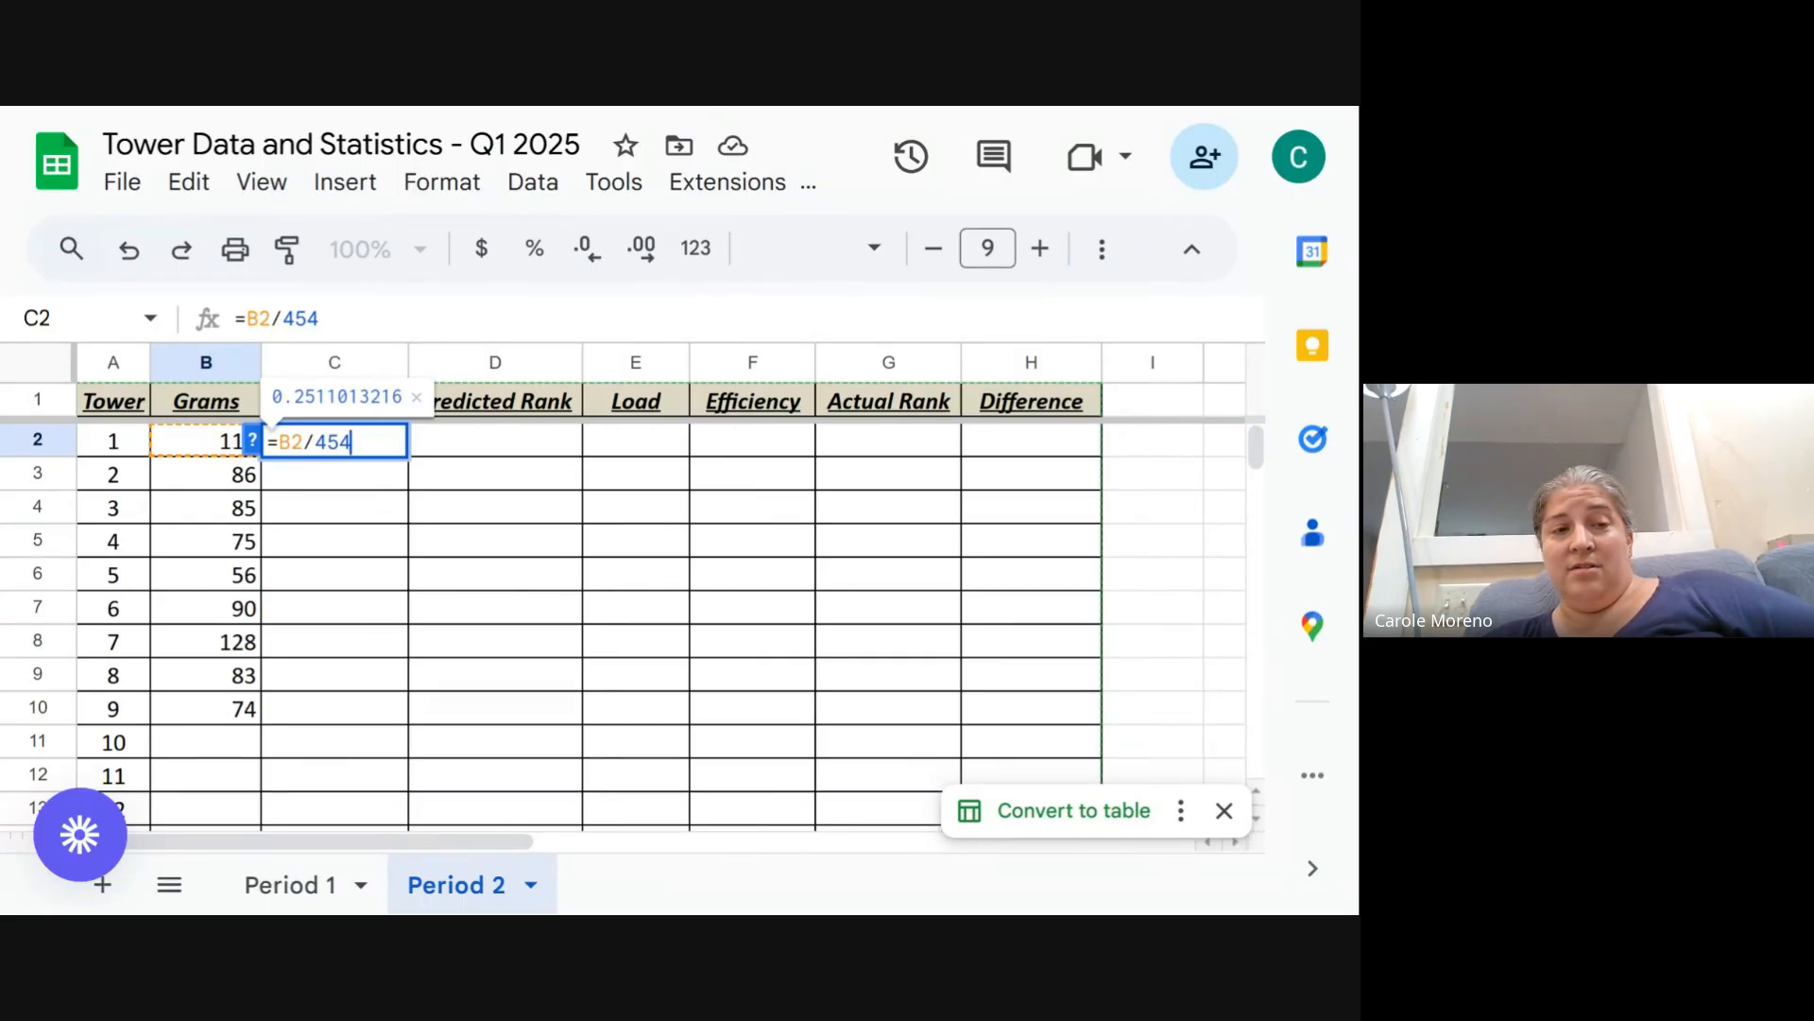
{"action": "key", "text": "Return"}
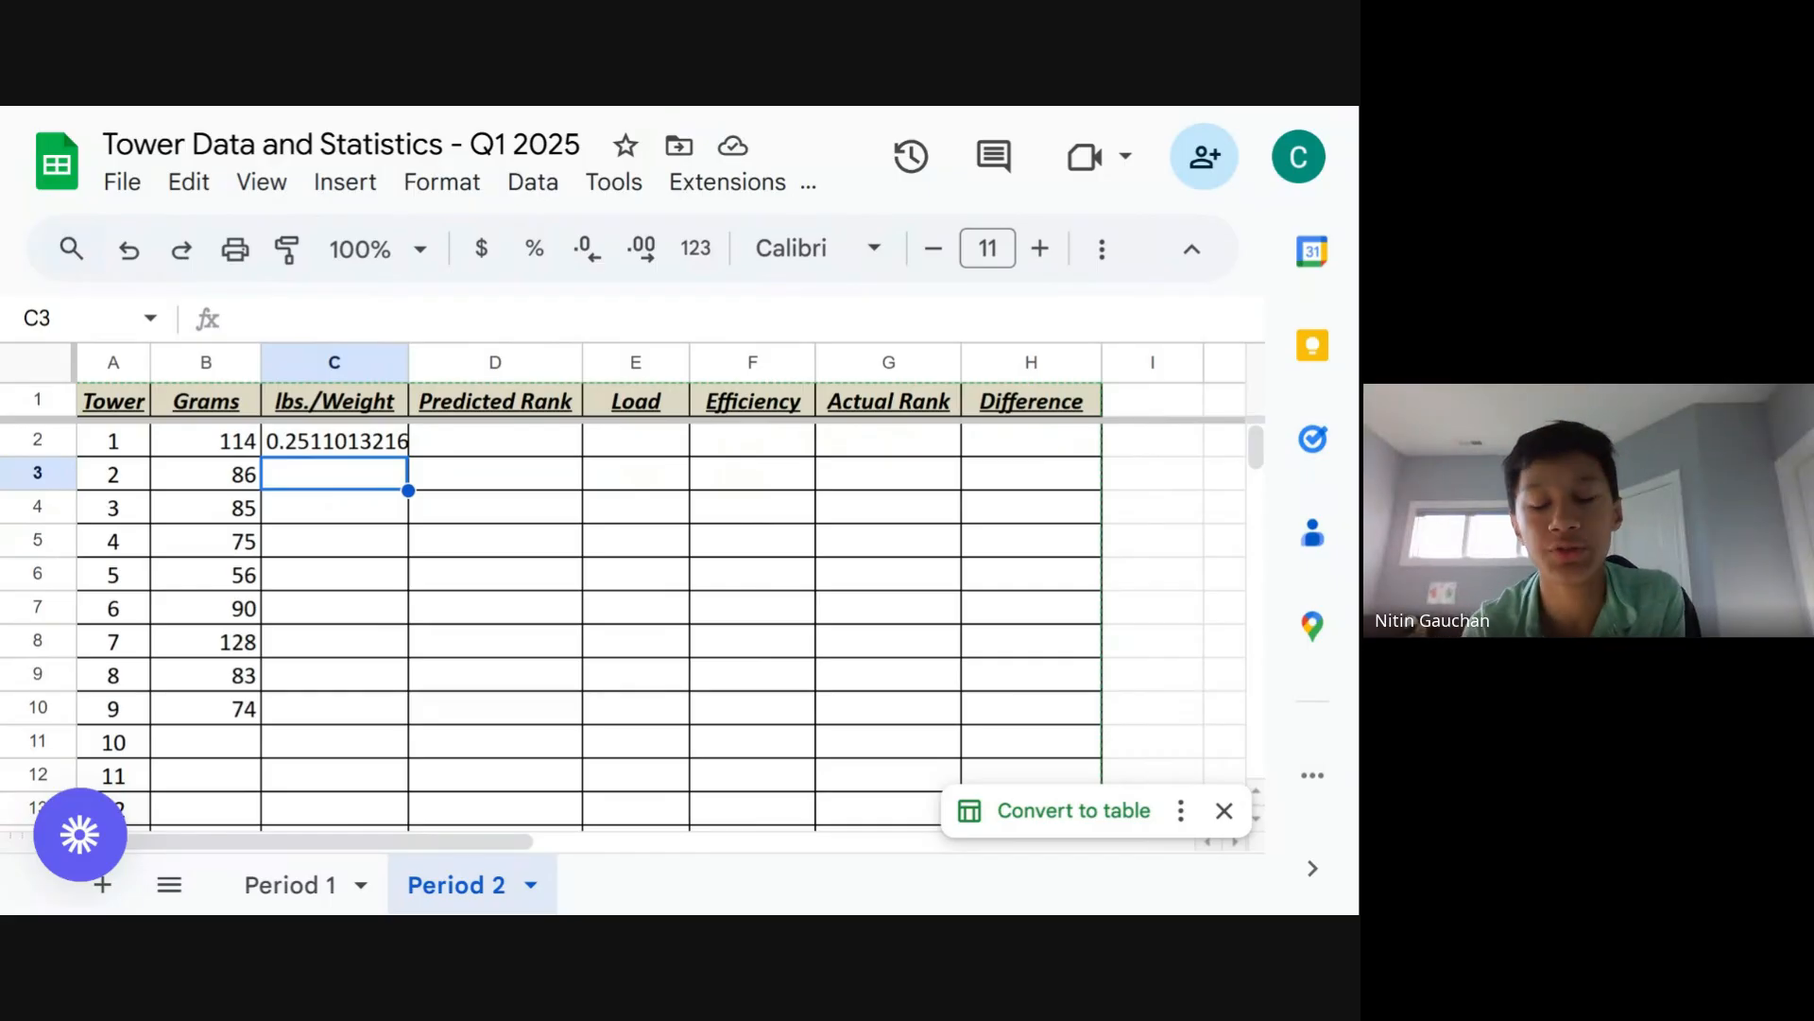
- Fill the lbs./Weight formula down the column from tower 1 through row 12
{"action": "left_click", "coordinate": [316, 451]}
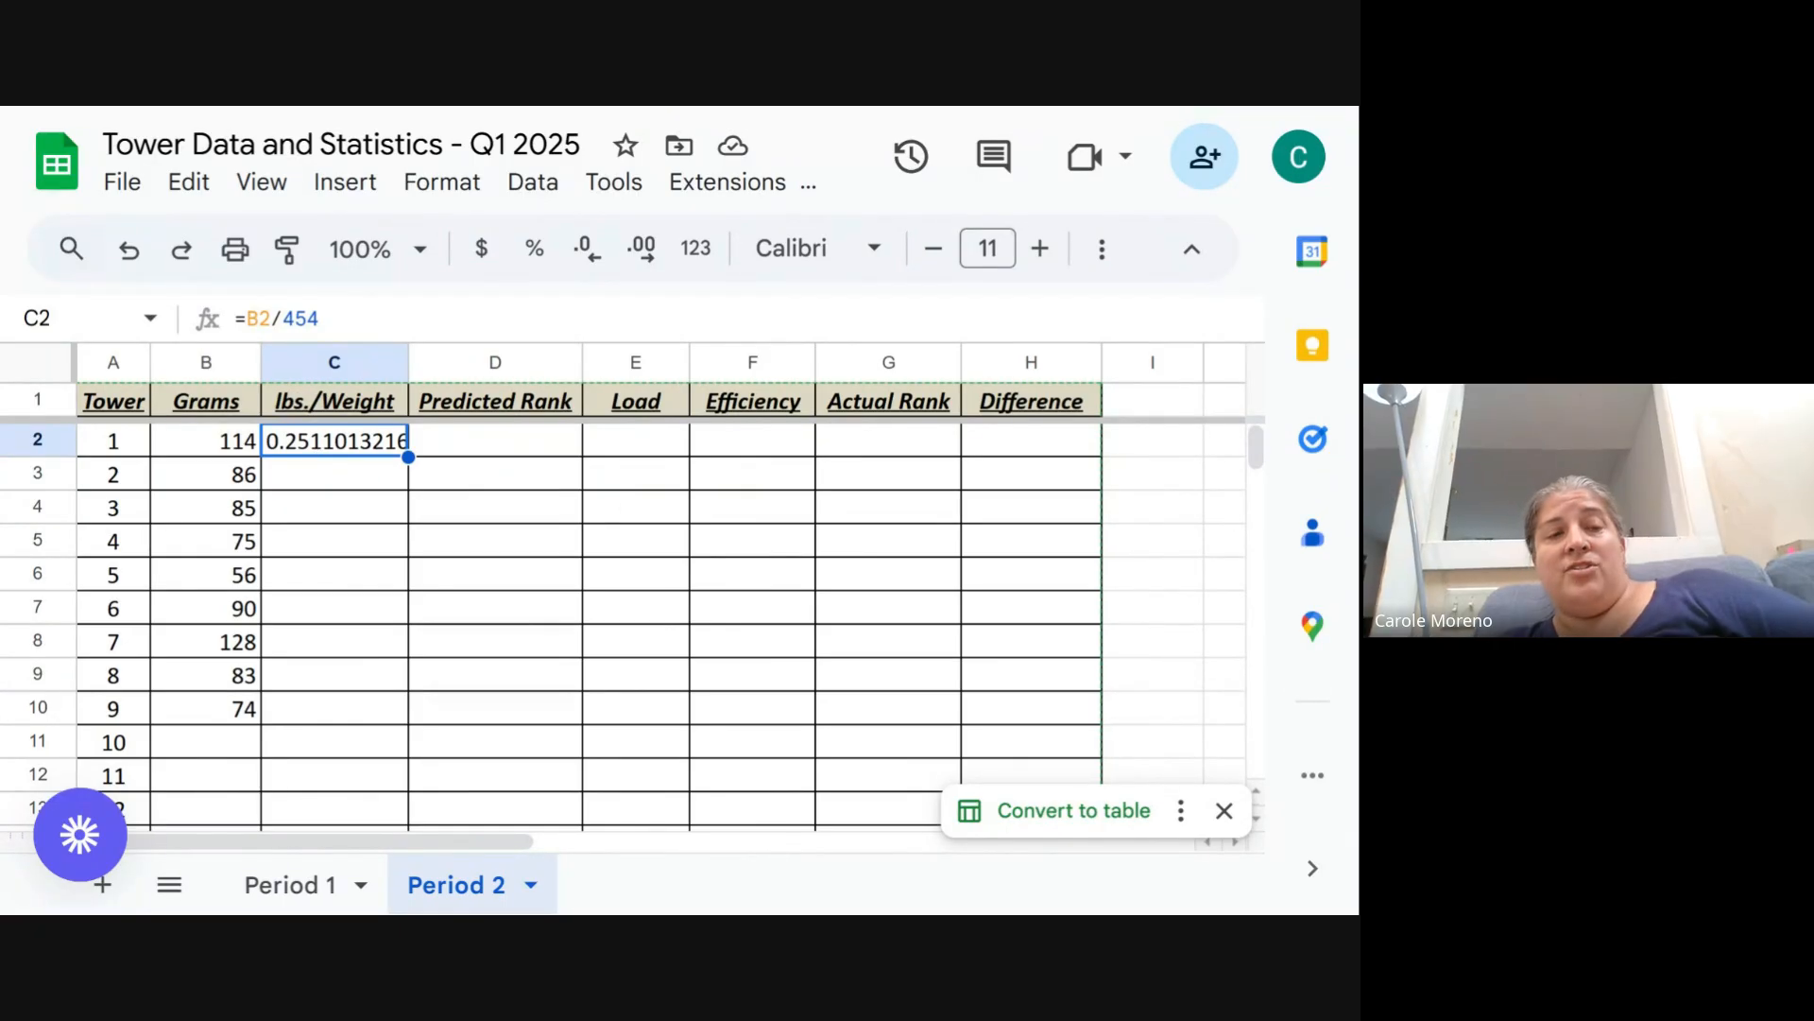
{"action": "left_click_drag", "start_coordinate": [319, 319], "coordinate": [234, 319]}
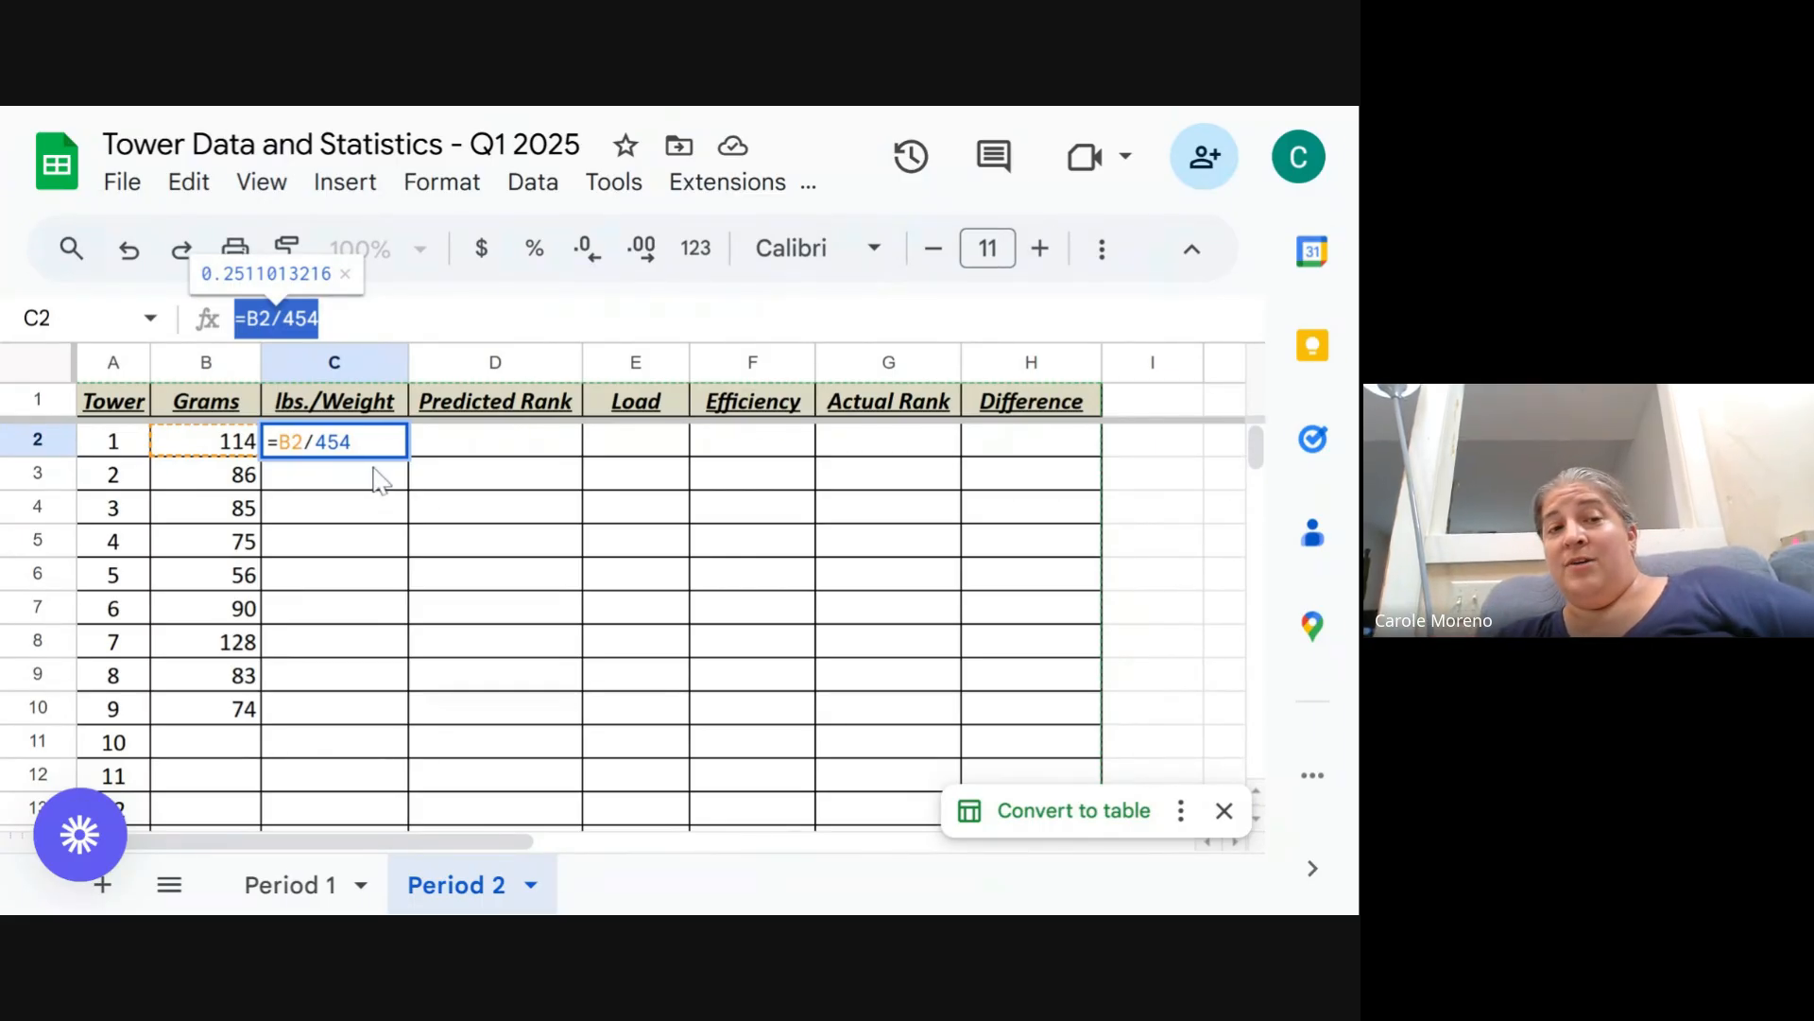
{"action": "key", "text": "Return"}
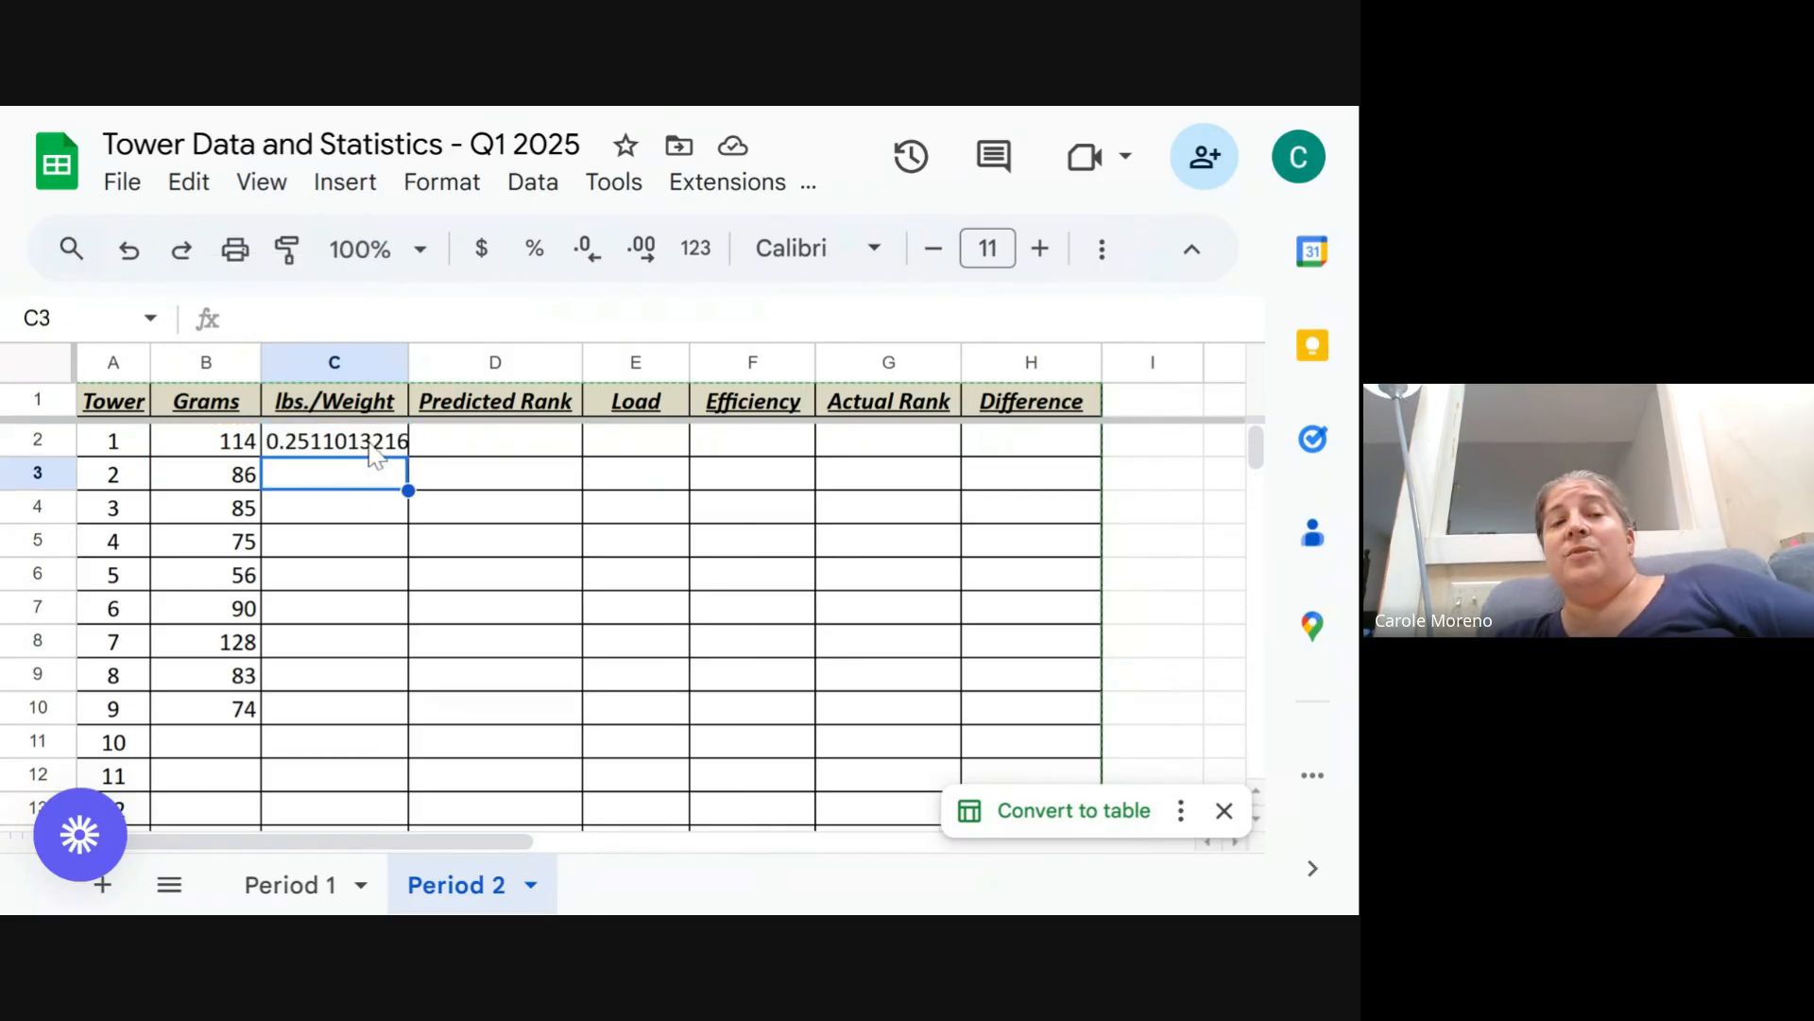
{"action": "left_click", "coordinate": [375, 452]}
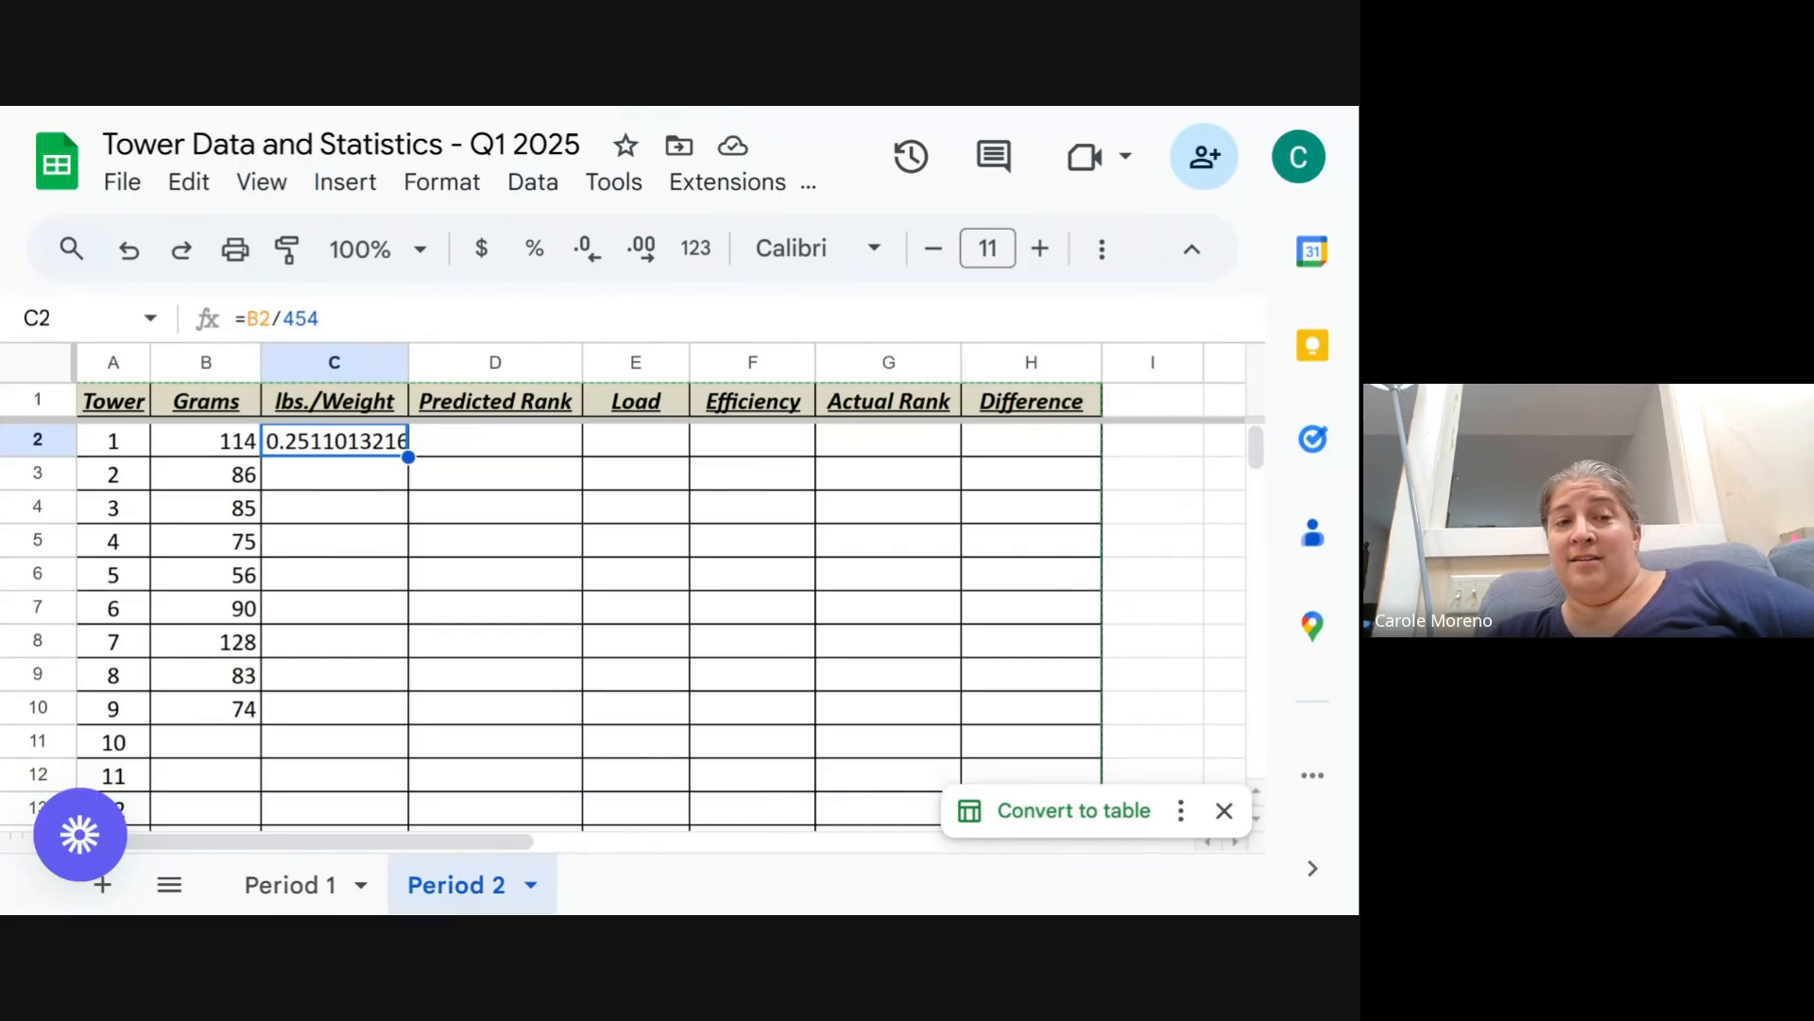
{"action": "left_click_drag", "start_coordinate": [408, 457], "coordinate": [409, 791]}
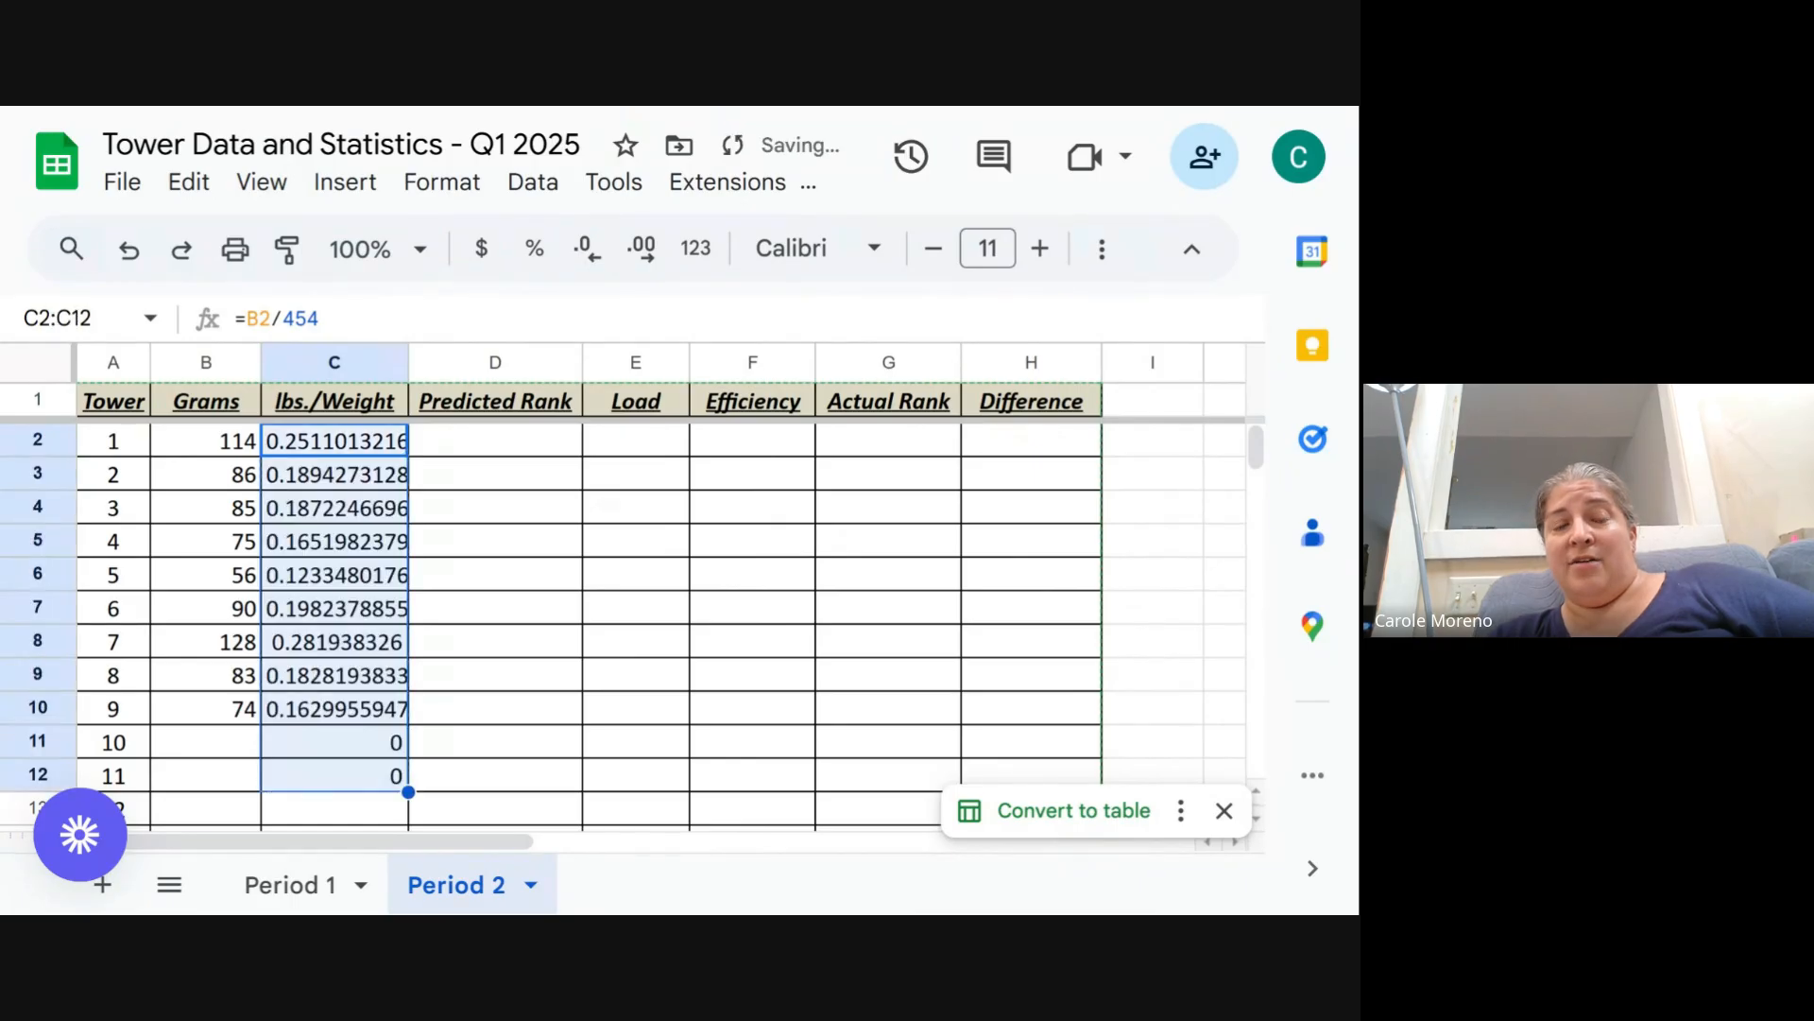
- Inspect the copied lbs./Weight formulas in several rows of the column
{"action": "left_click", "coordinate": [321, 484]}
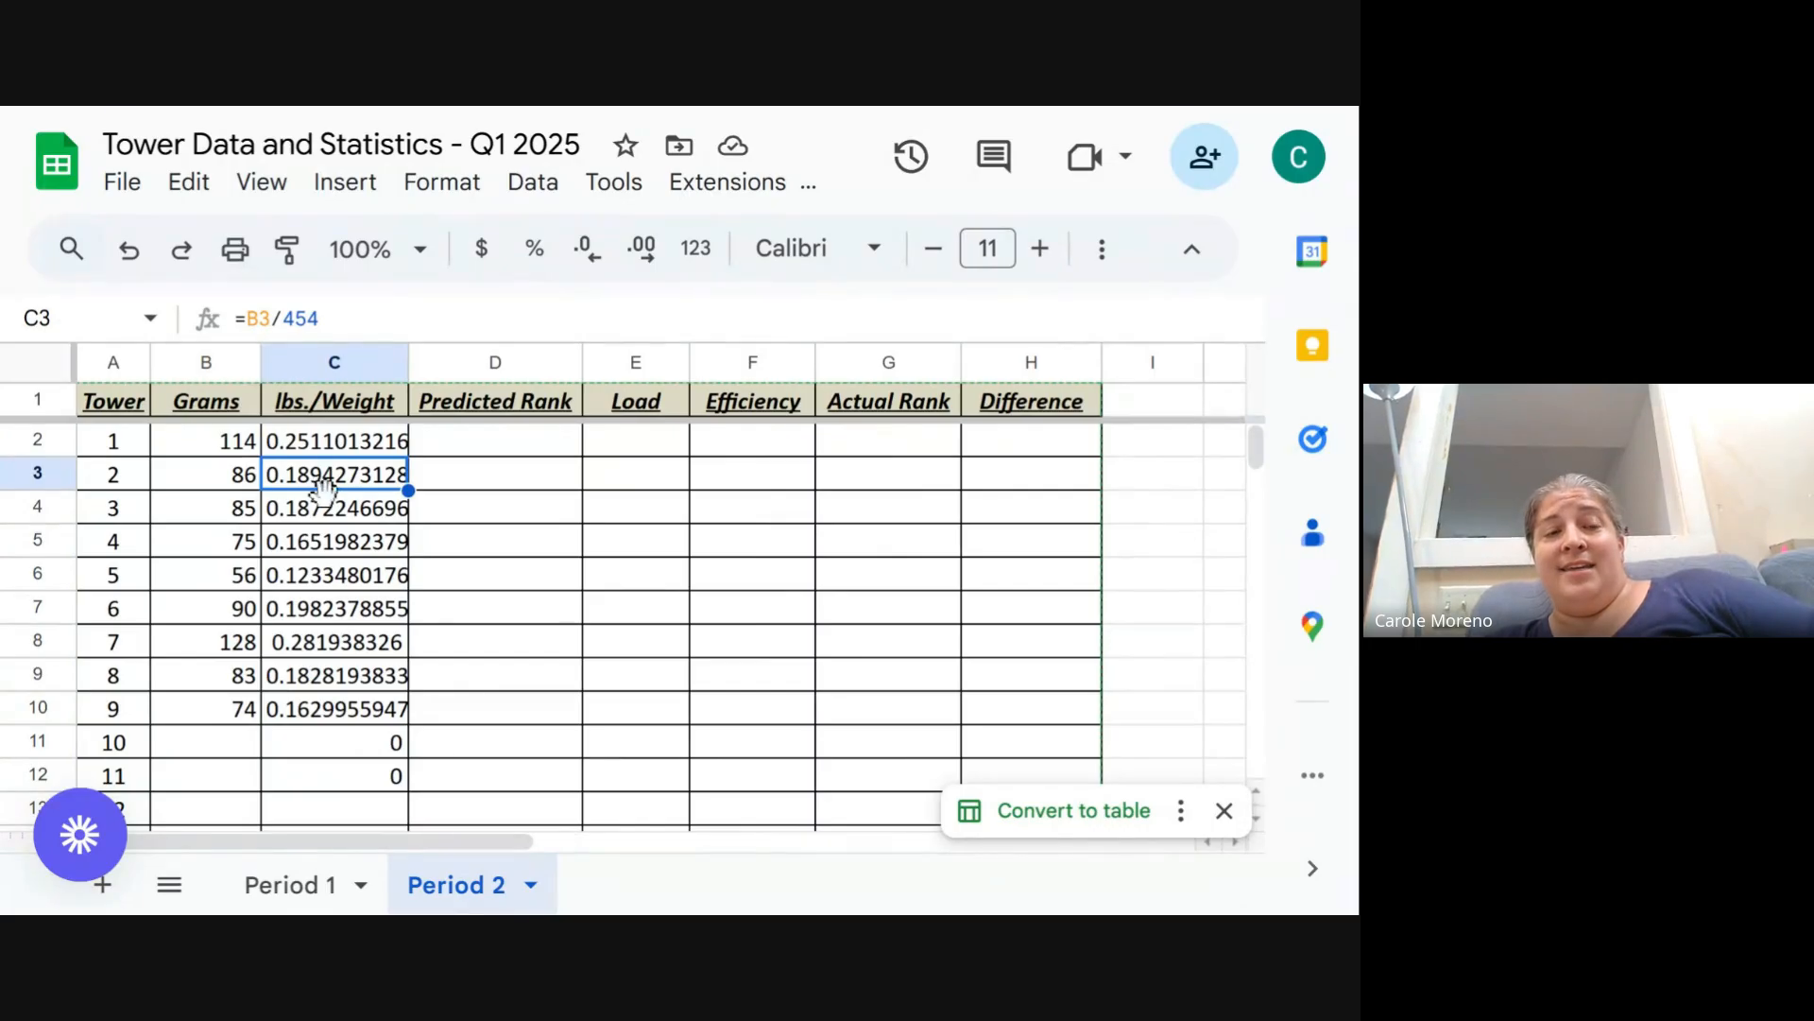
{"action": "left_click", "coordinate": [325, 508]}
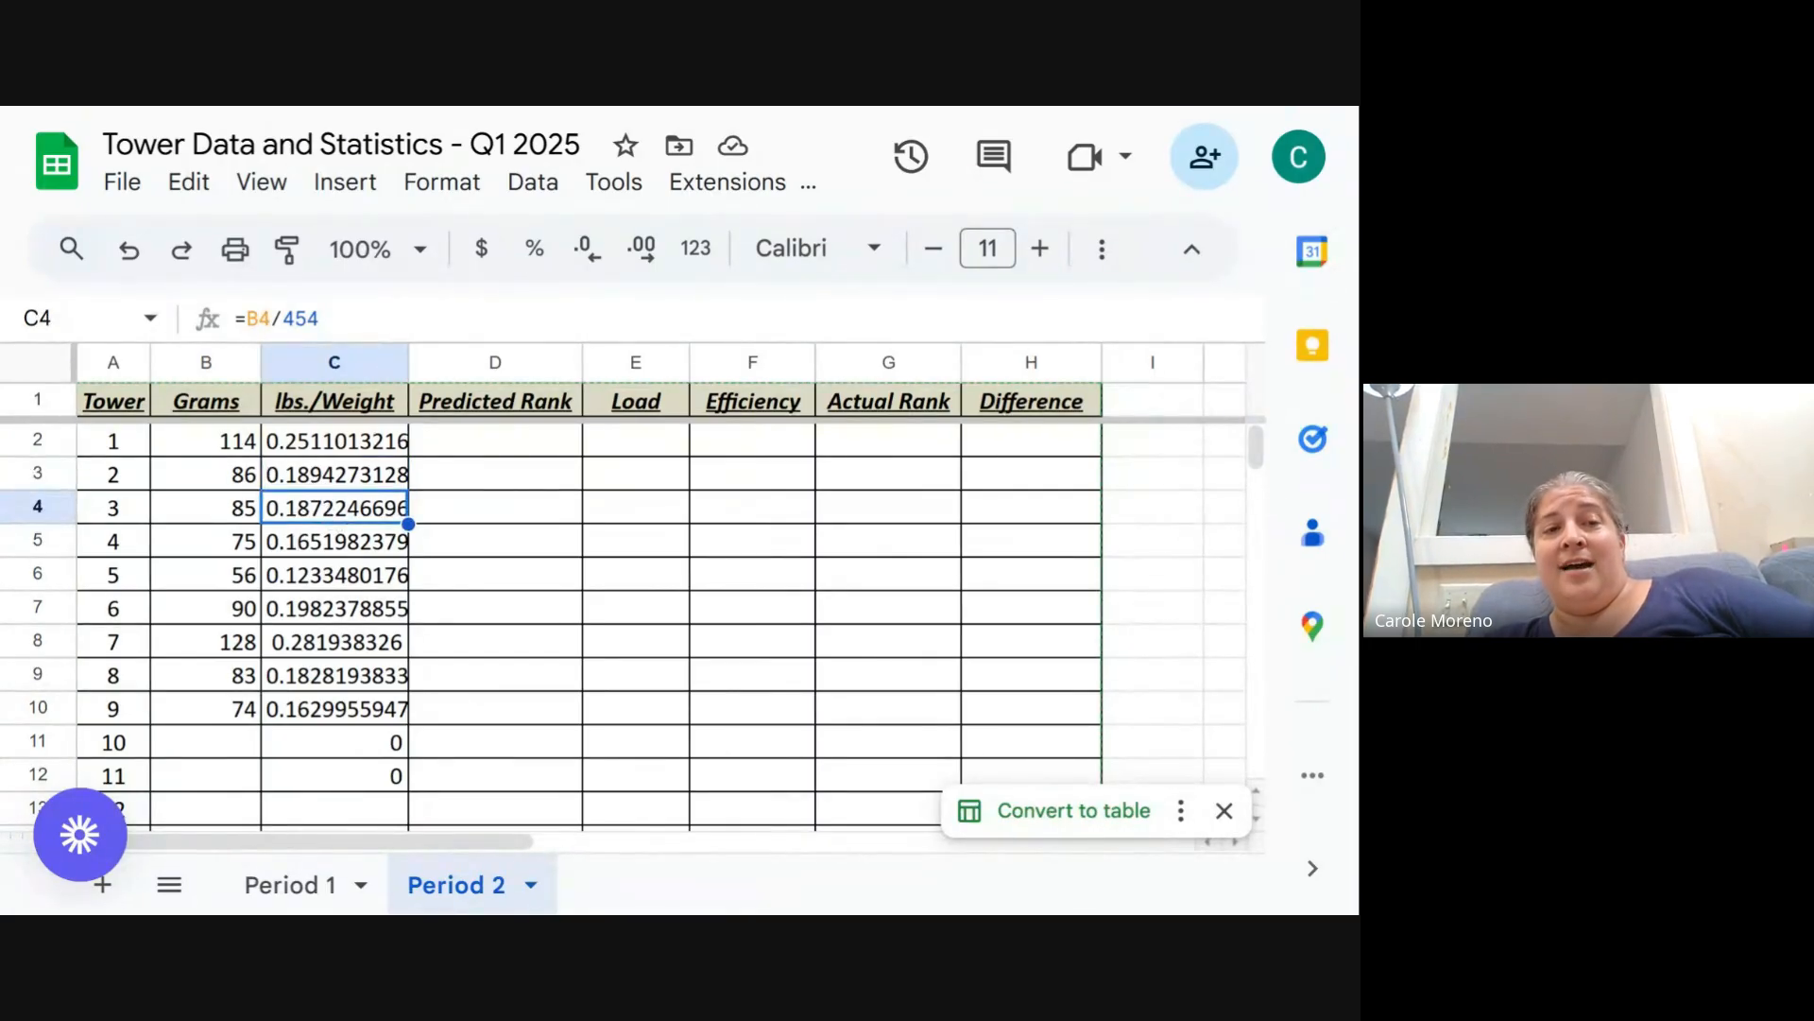
{"action": "left_click", "coordinate": [341, 541]}
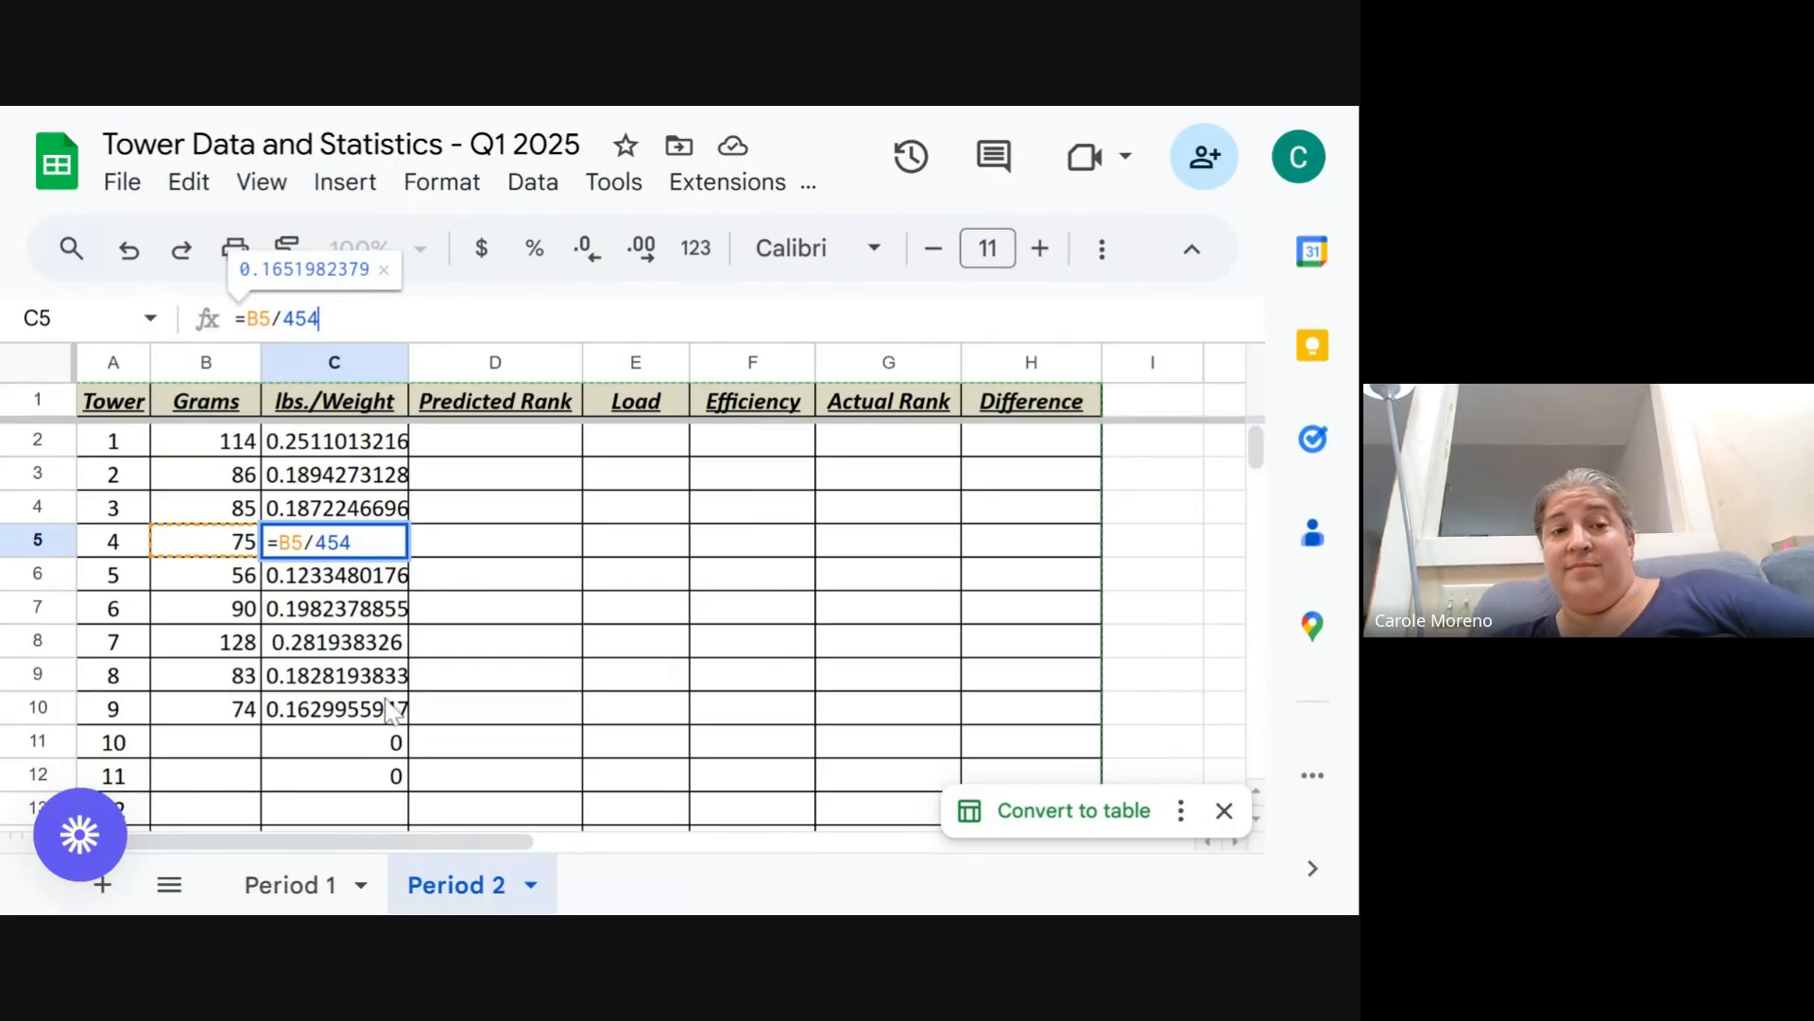
{"action": "left_click", "coordinate": [350, 745]}
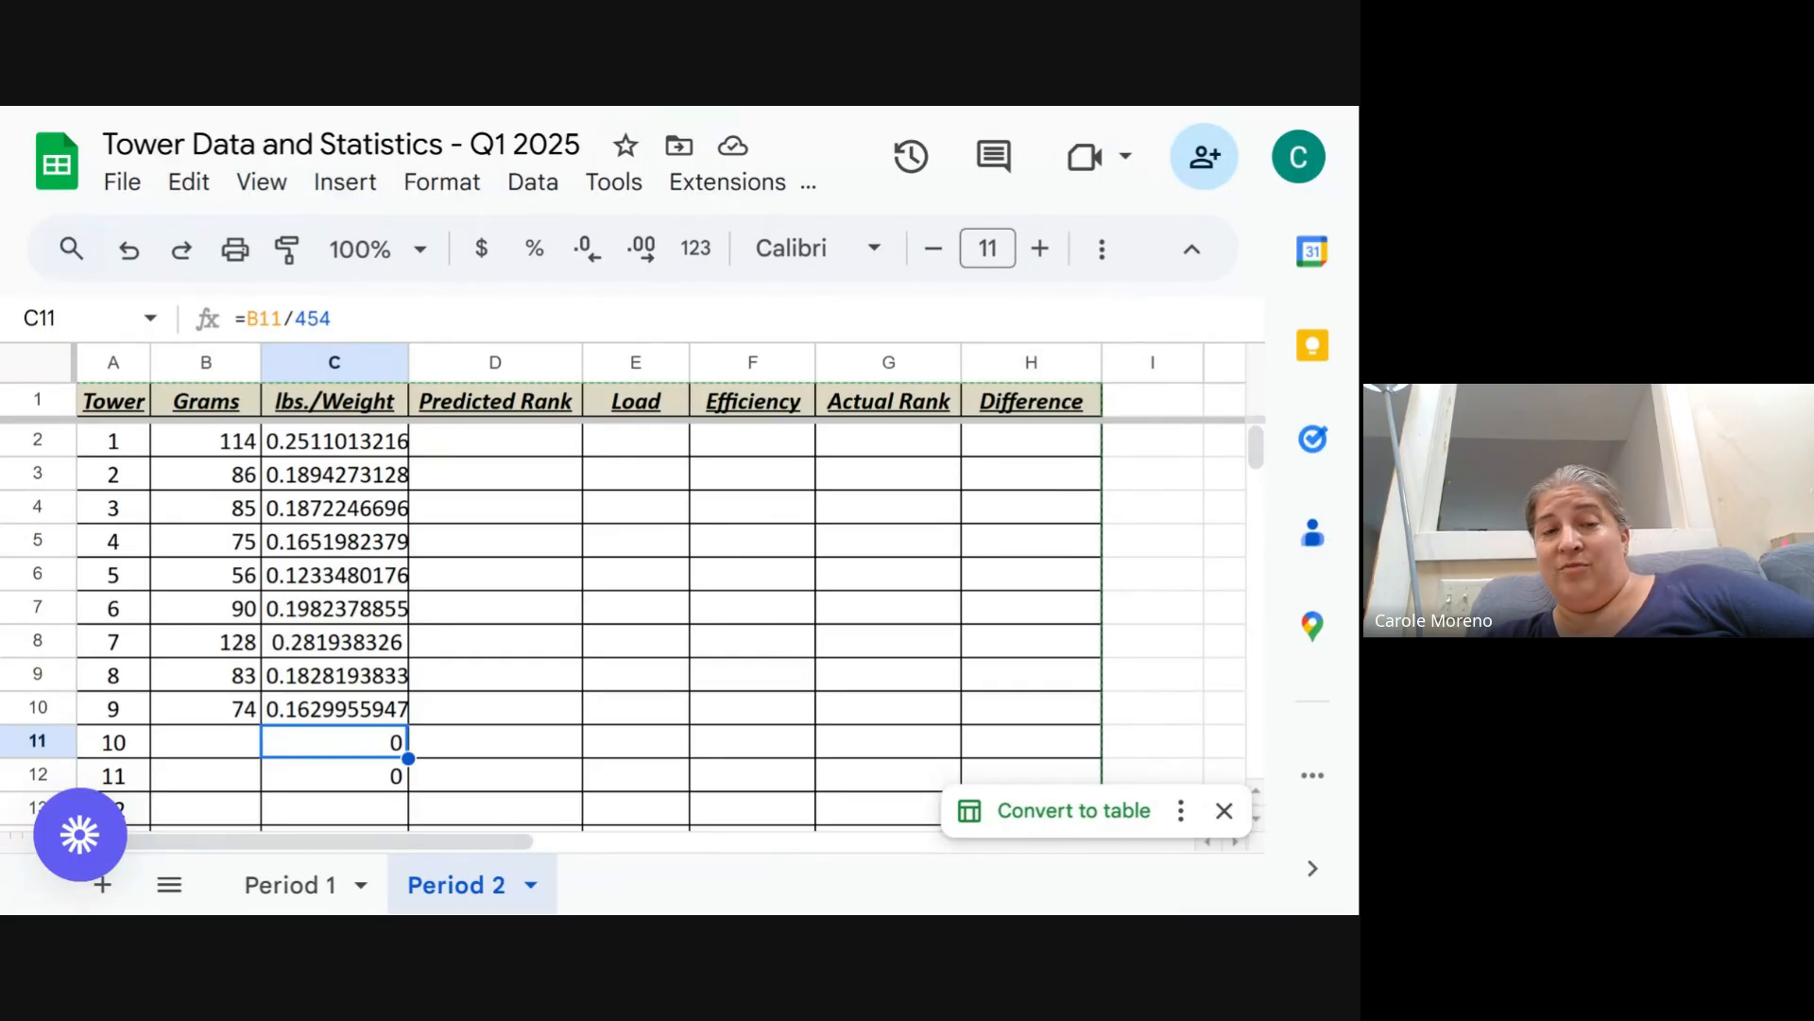
- Enter loads of 104 and 268 in the Load column for towers 1 and 2
{"action": "left_click", "coordinate": [650, 445]}
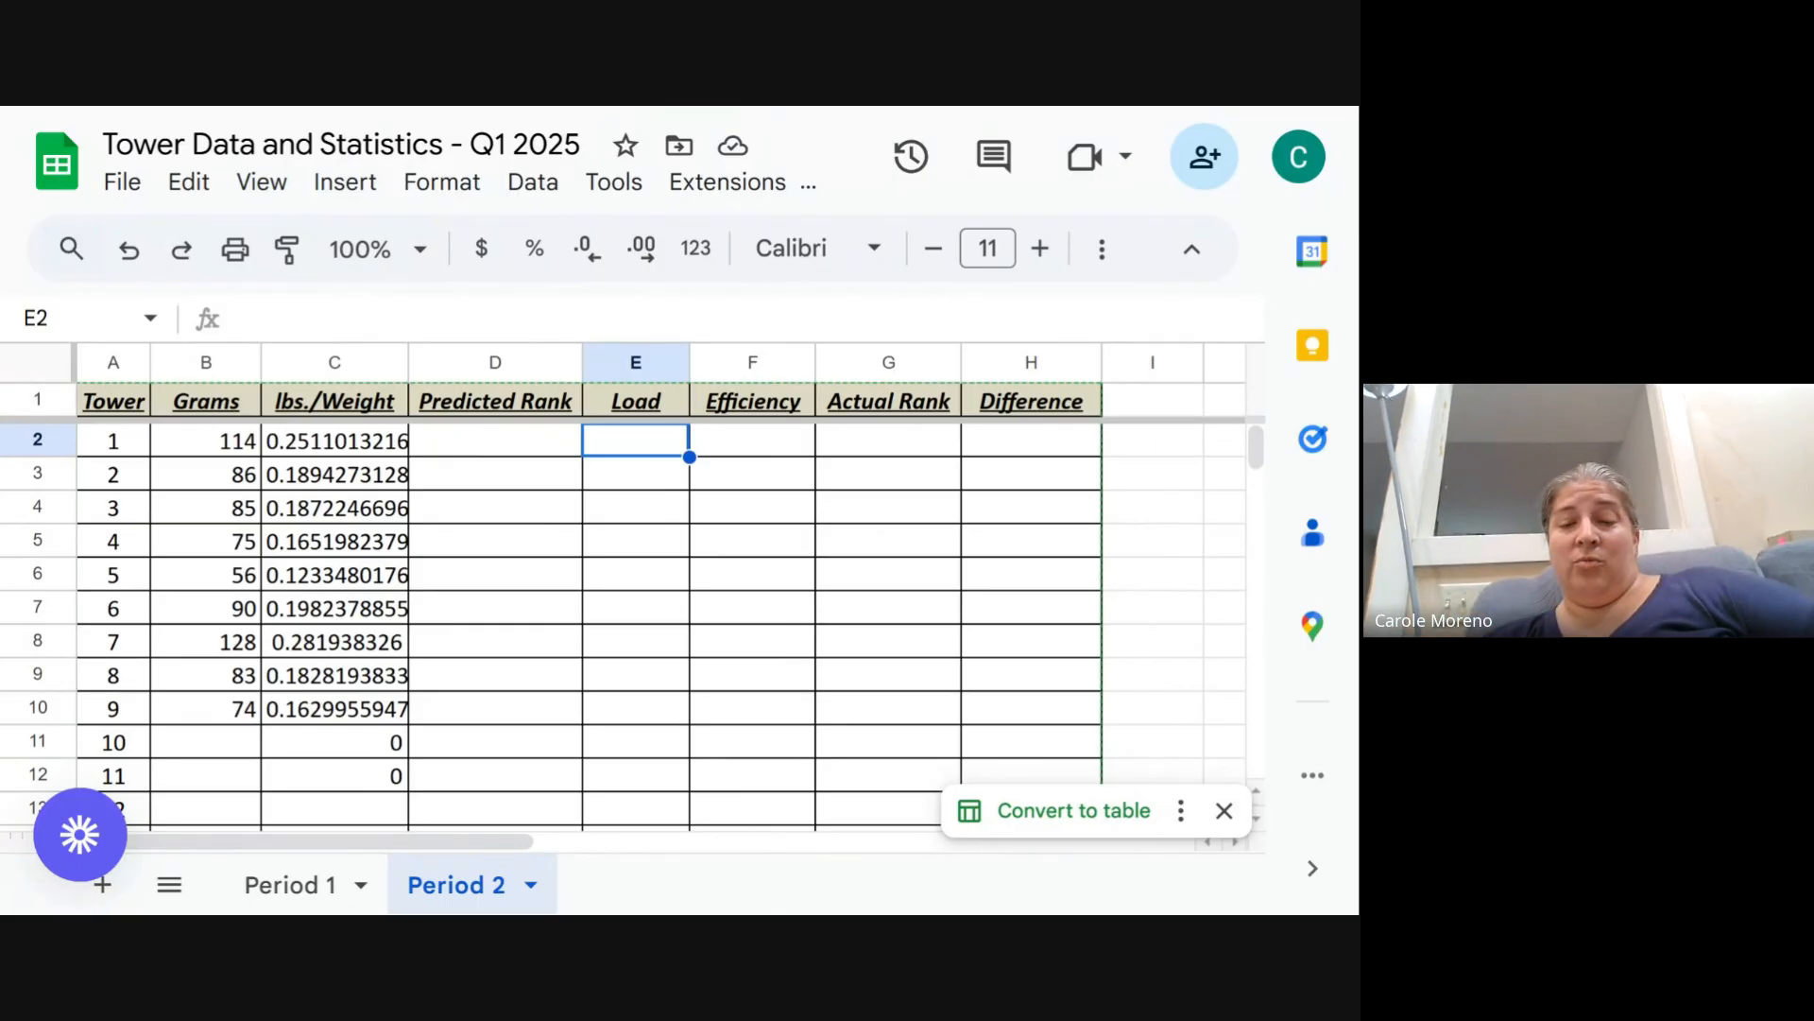
{"action": "type", "text": "10"}
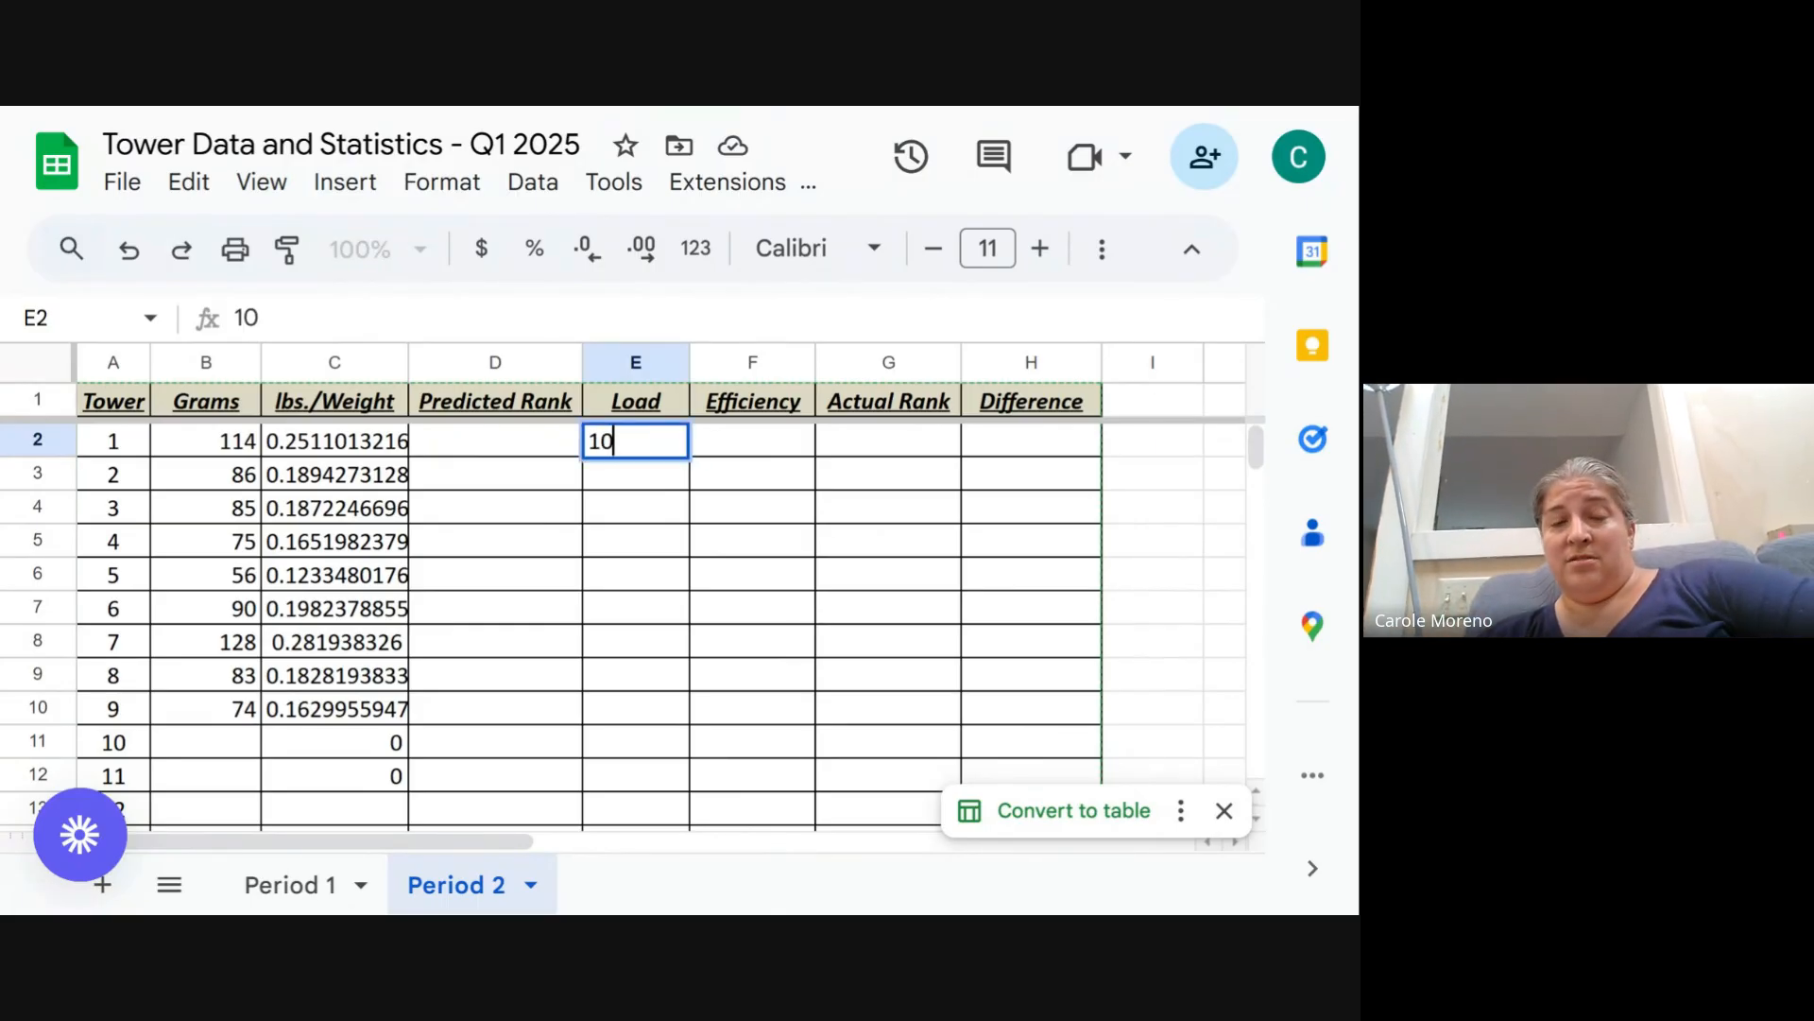
{"action": "type", "text": "4"}
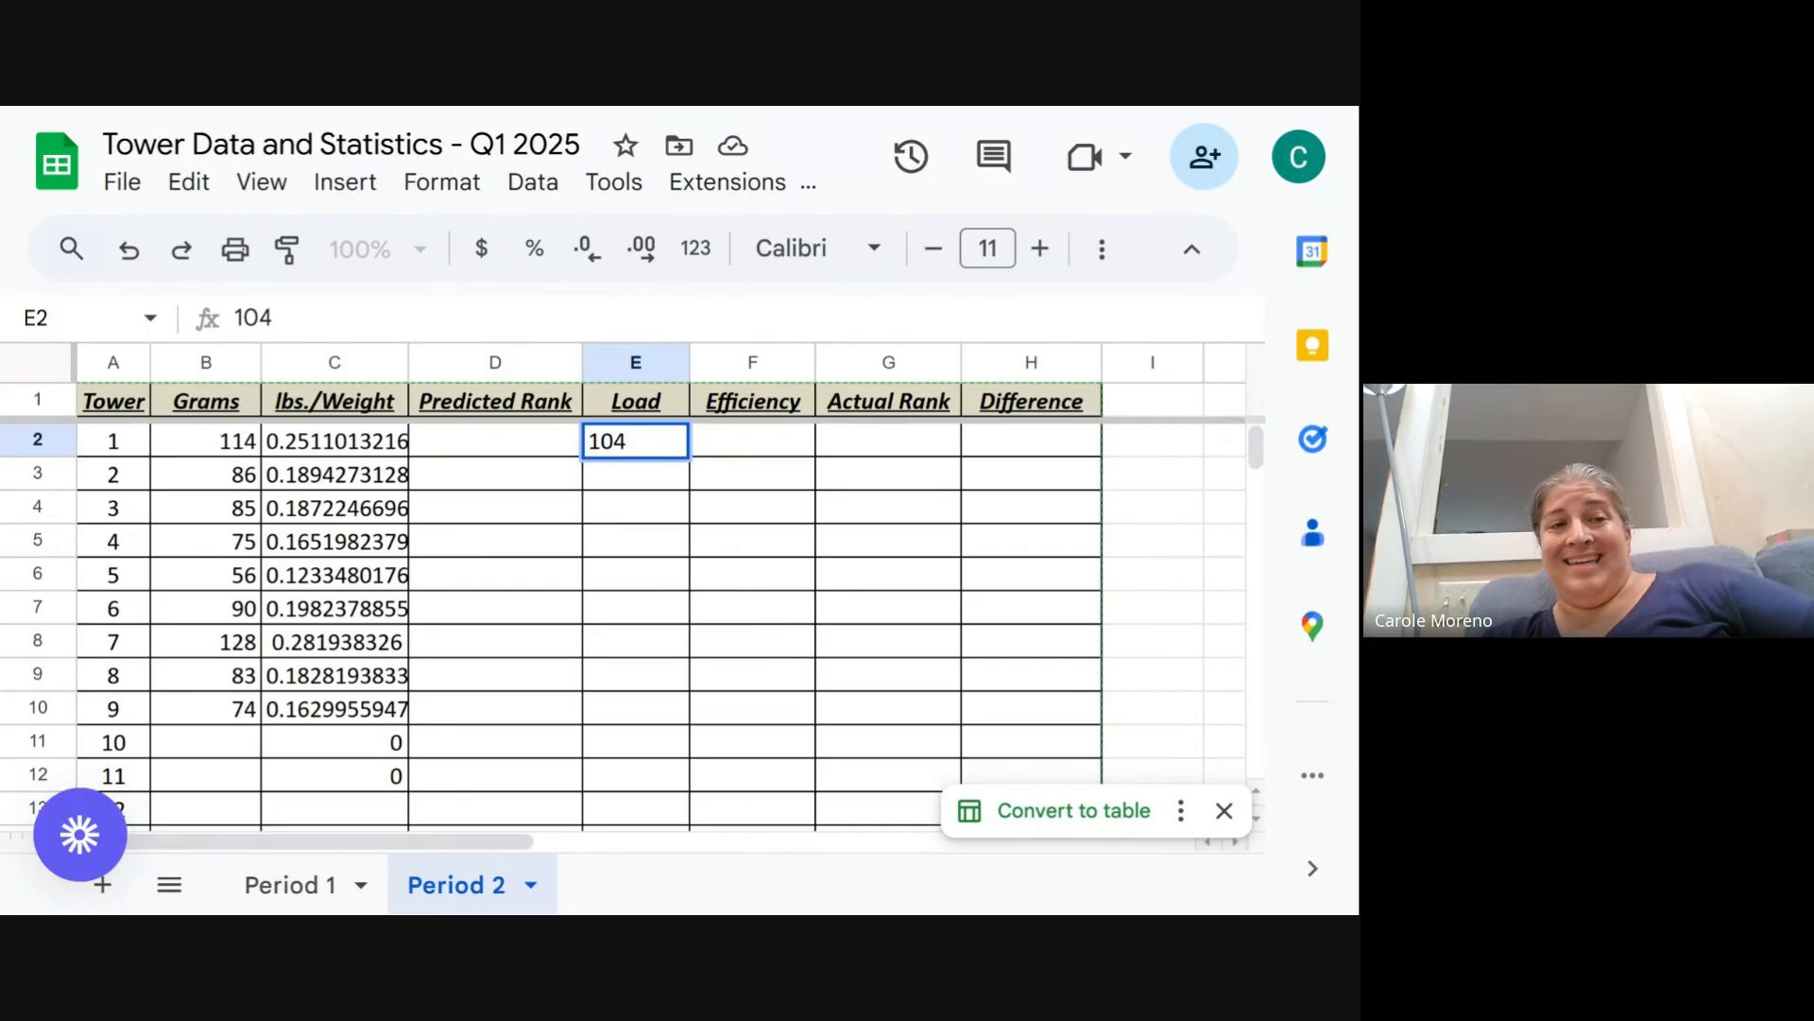
{"action": "key", "text": "Return"}
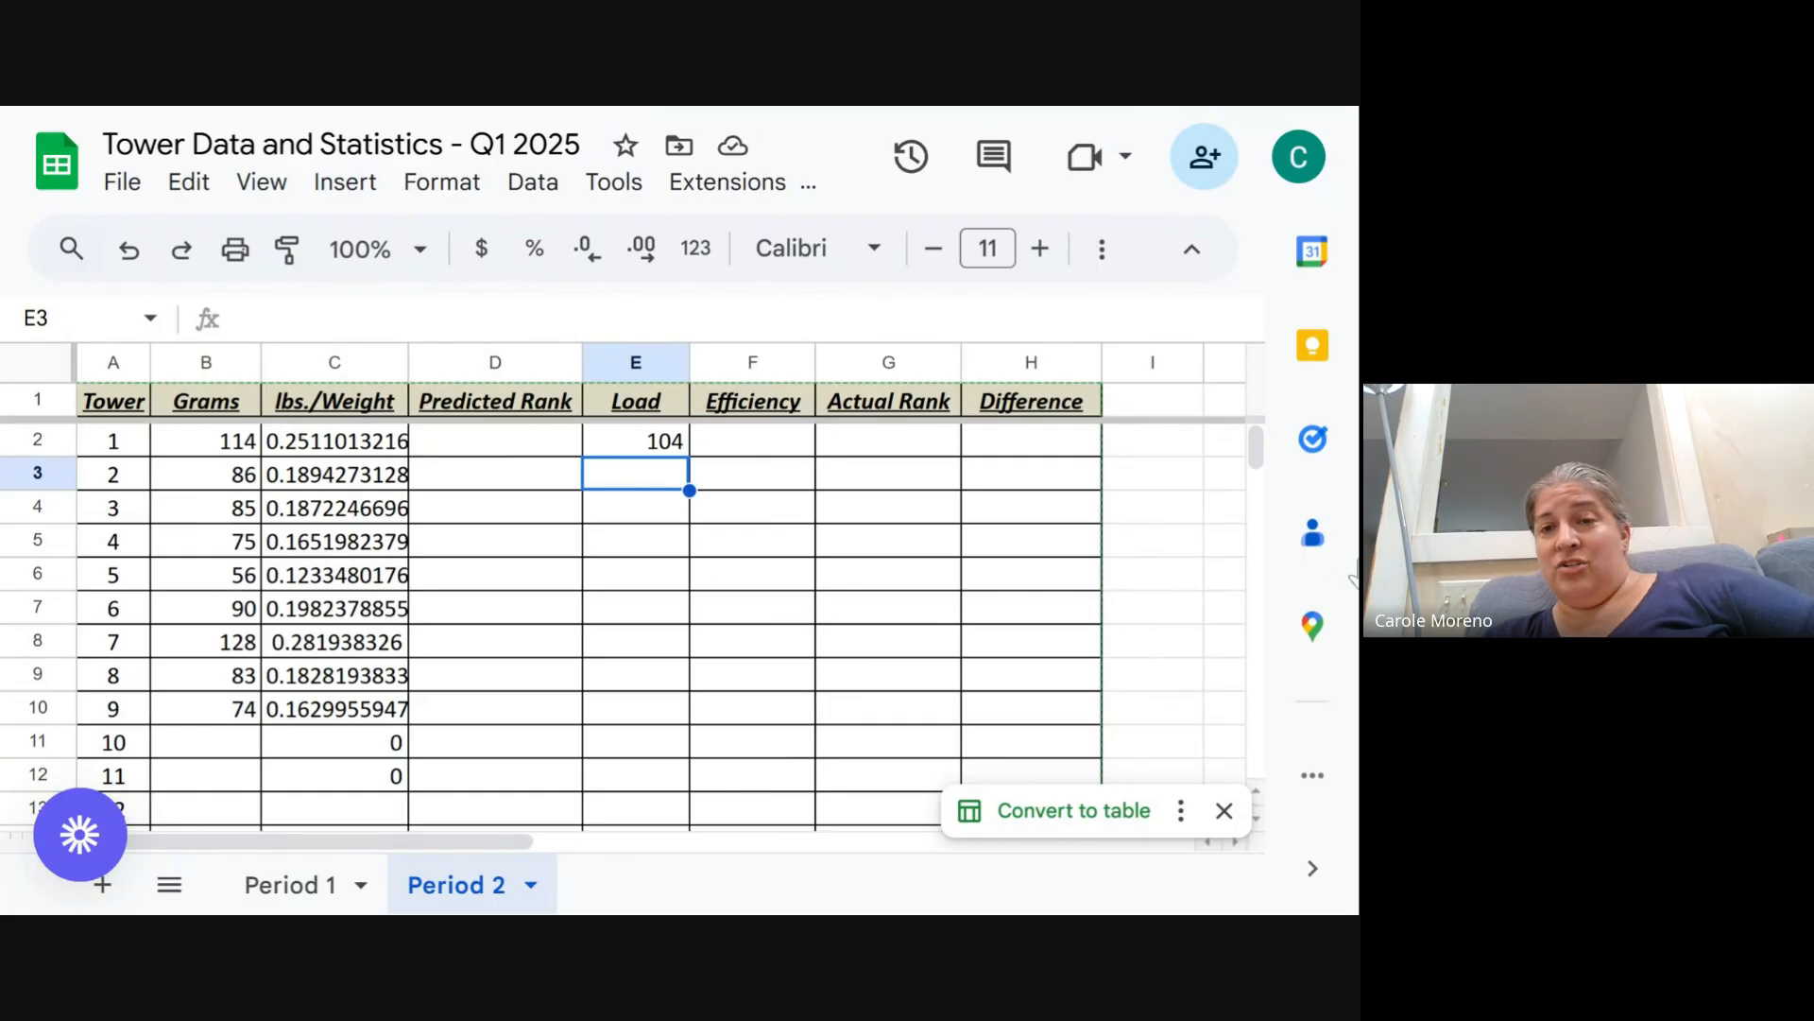
{"action": "type", "text": "26"}
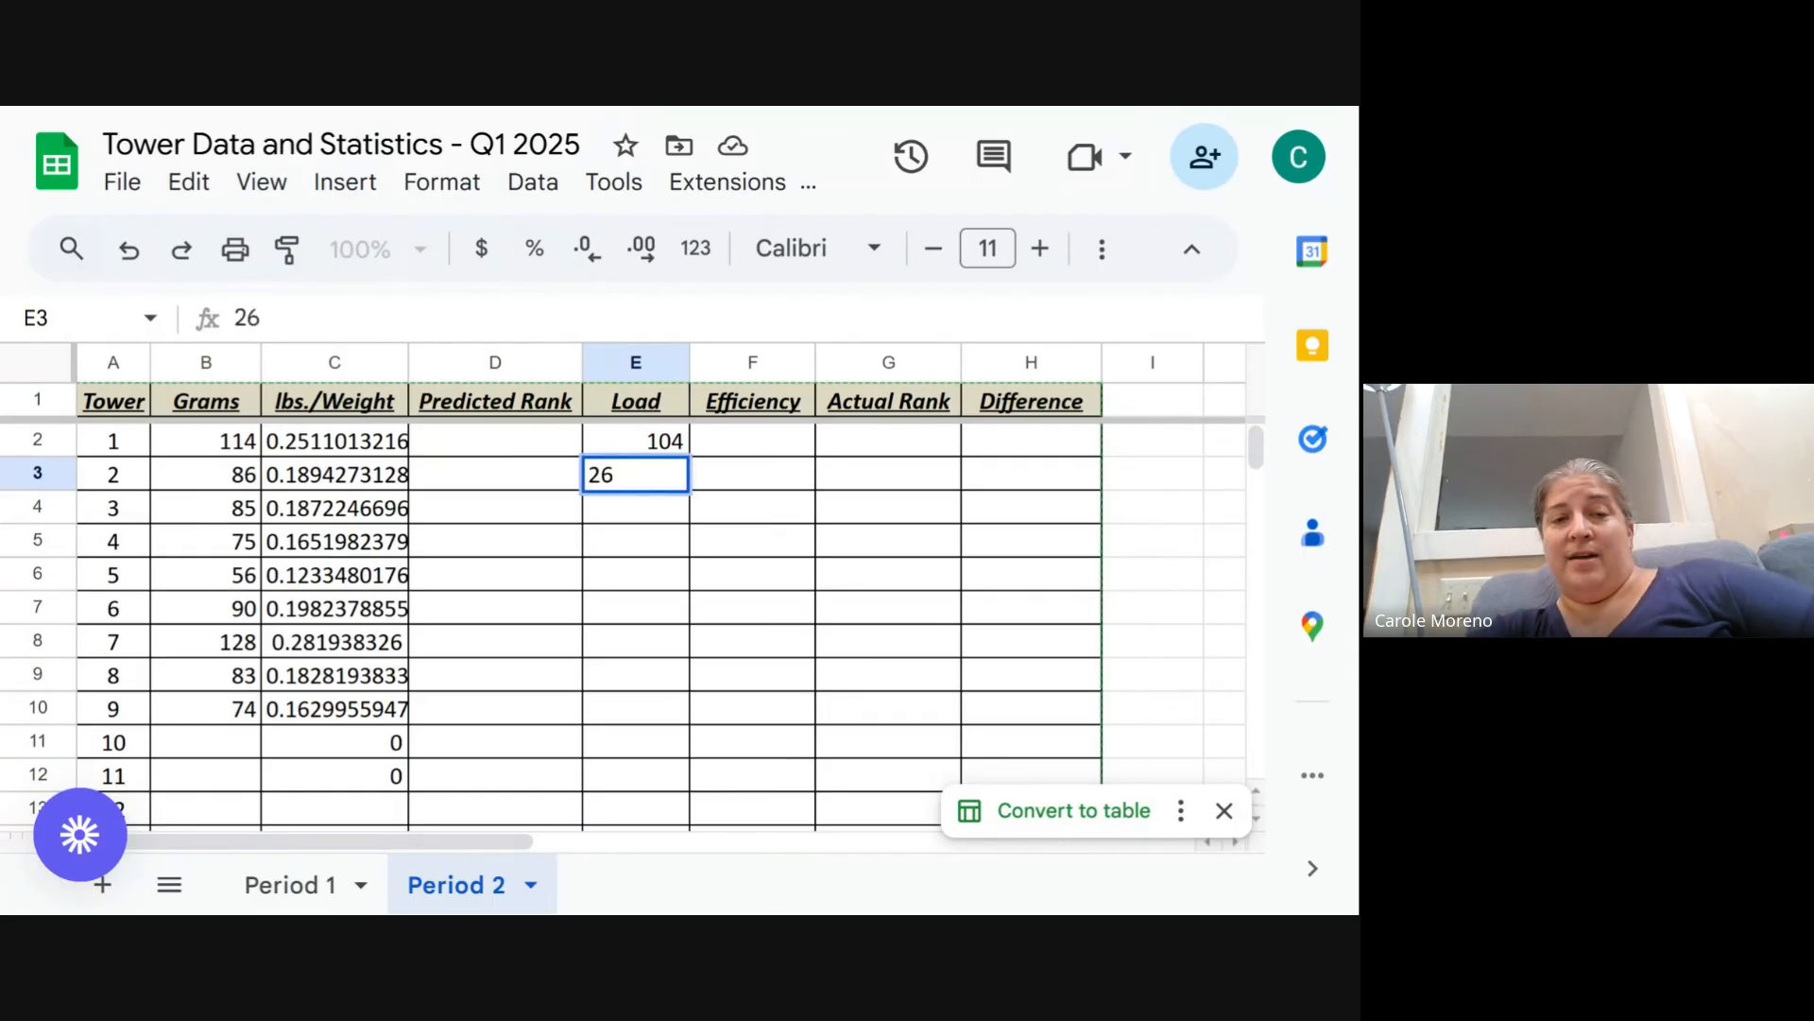
{"action": "type", "text": "8"}
{"action": "key", "text": "Return"}
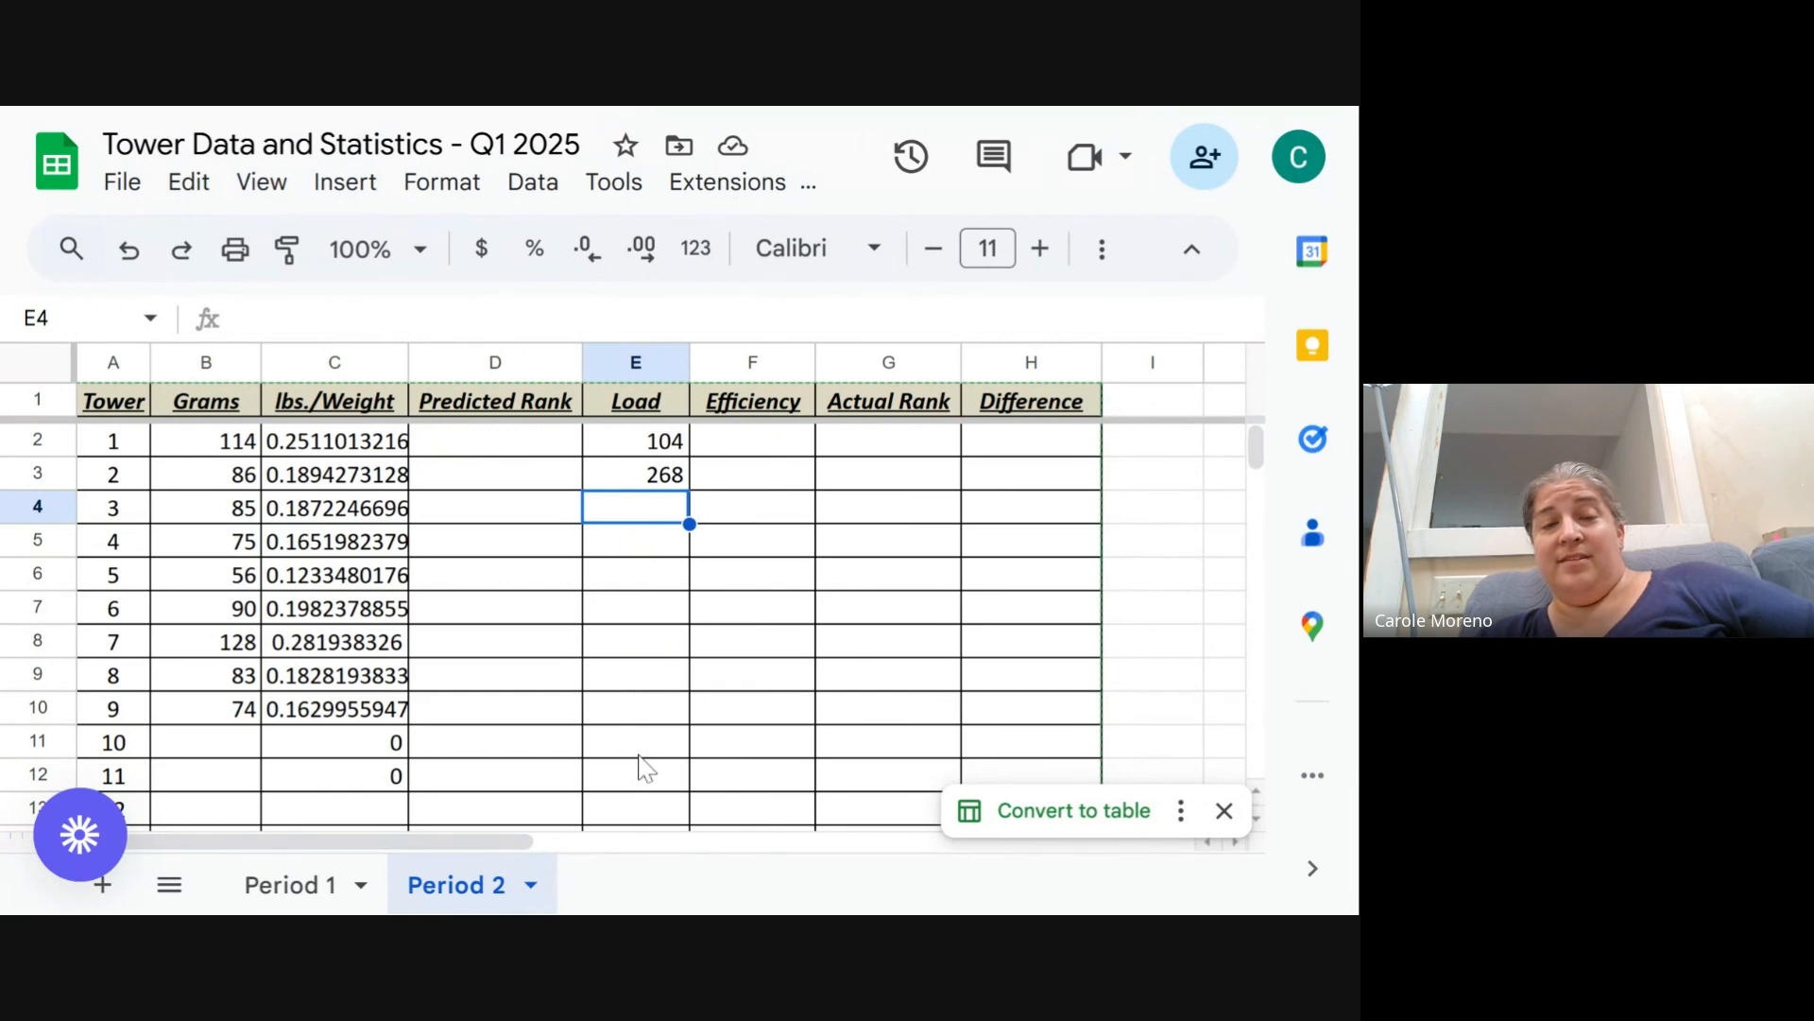
- In the Efficiency cell for tower 1, enter a formula dividing the load by the lbs./Weight value (=E2/C2)
{"action": "left_click", "coordinate": [729, 451]}
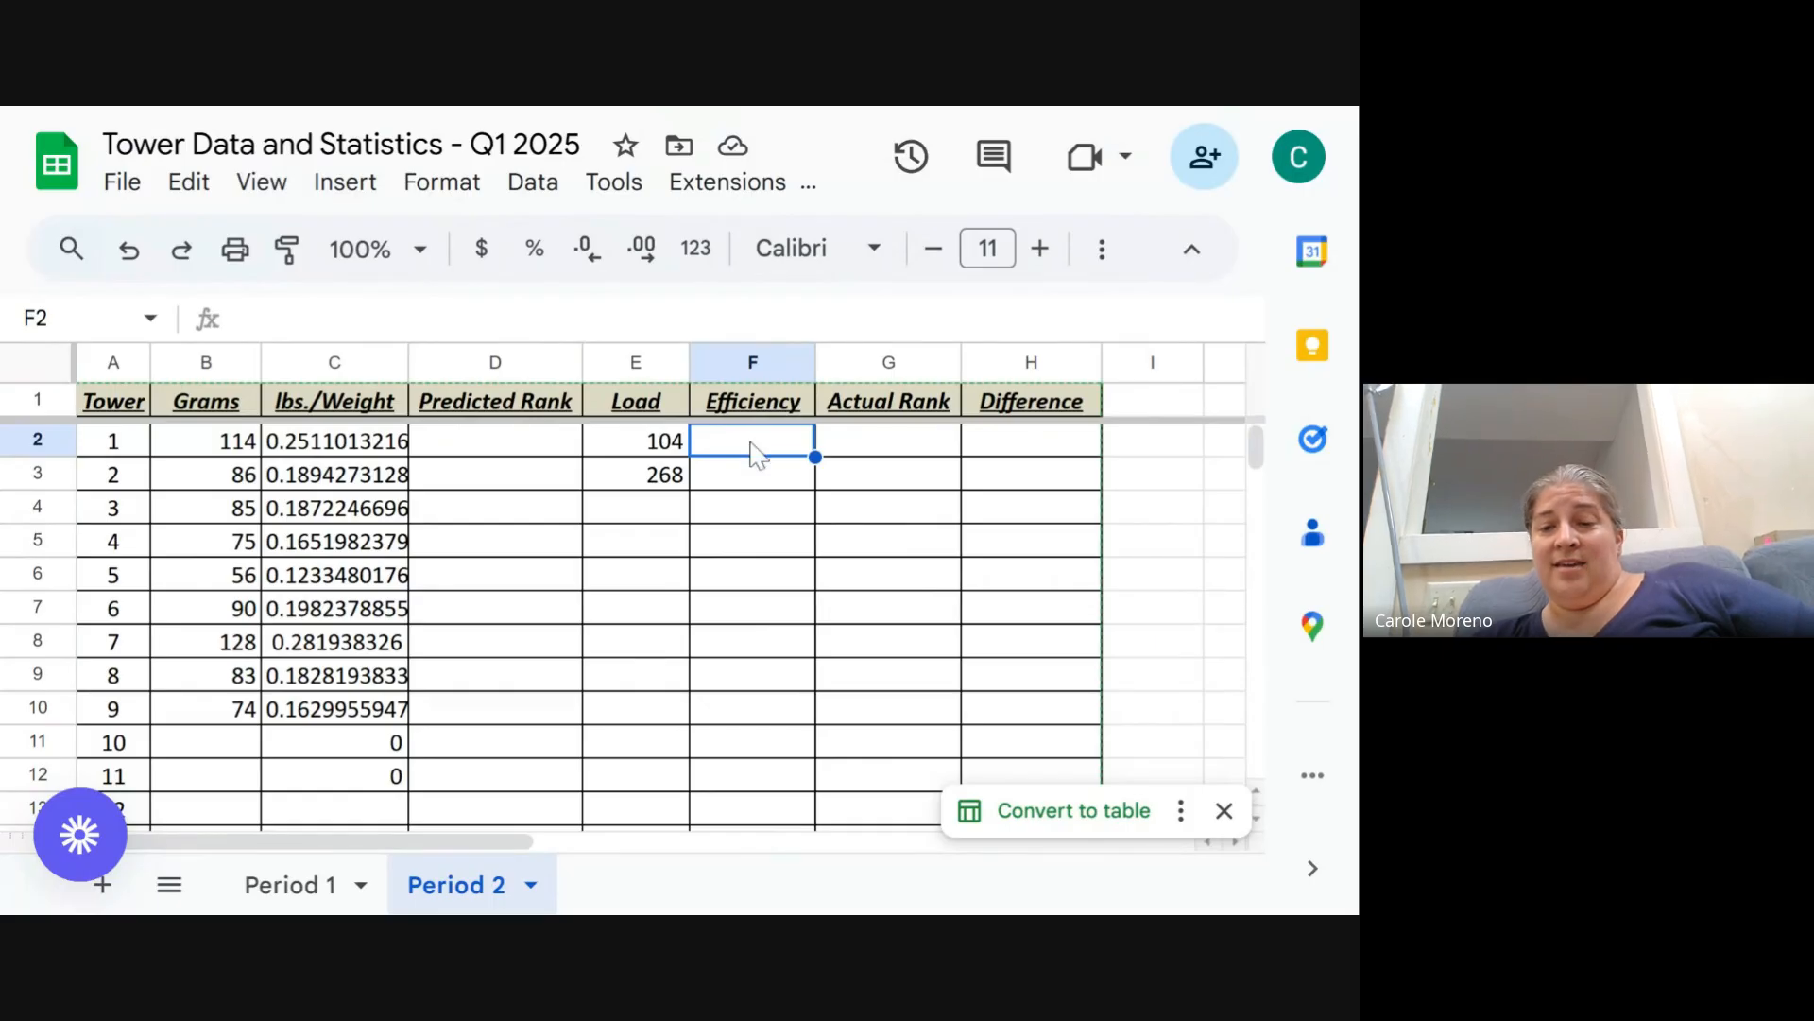
{"action": "type", "text": "="}
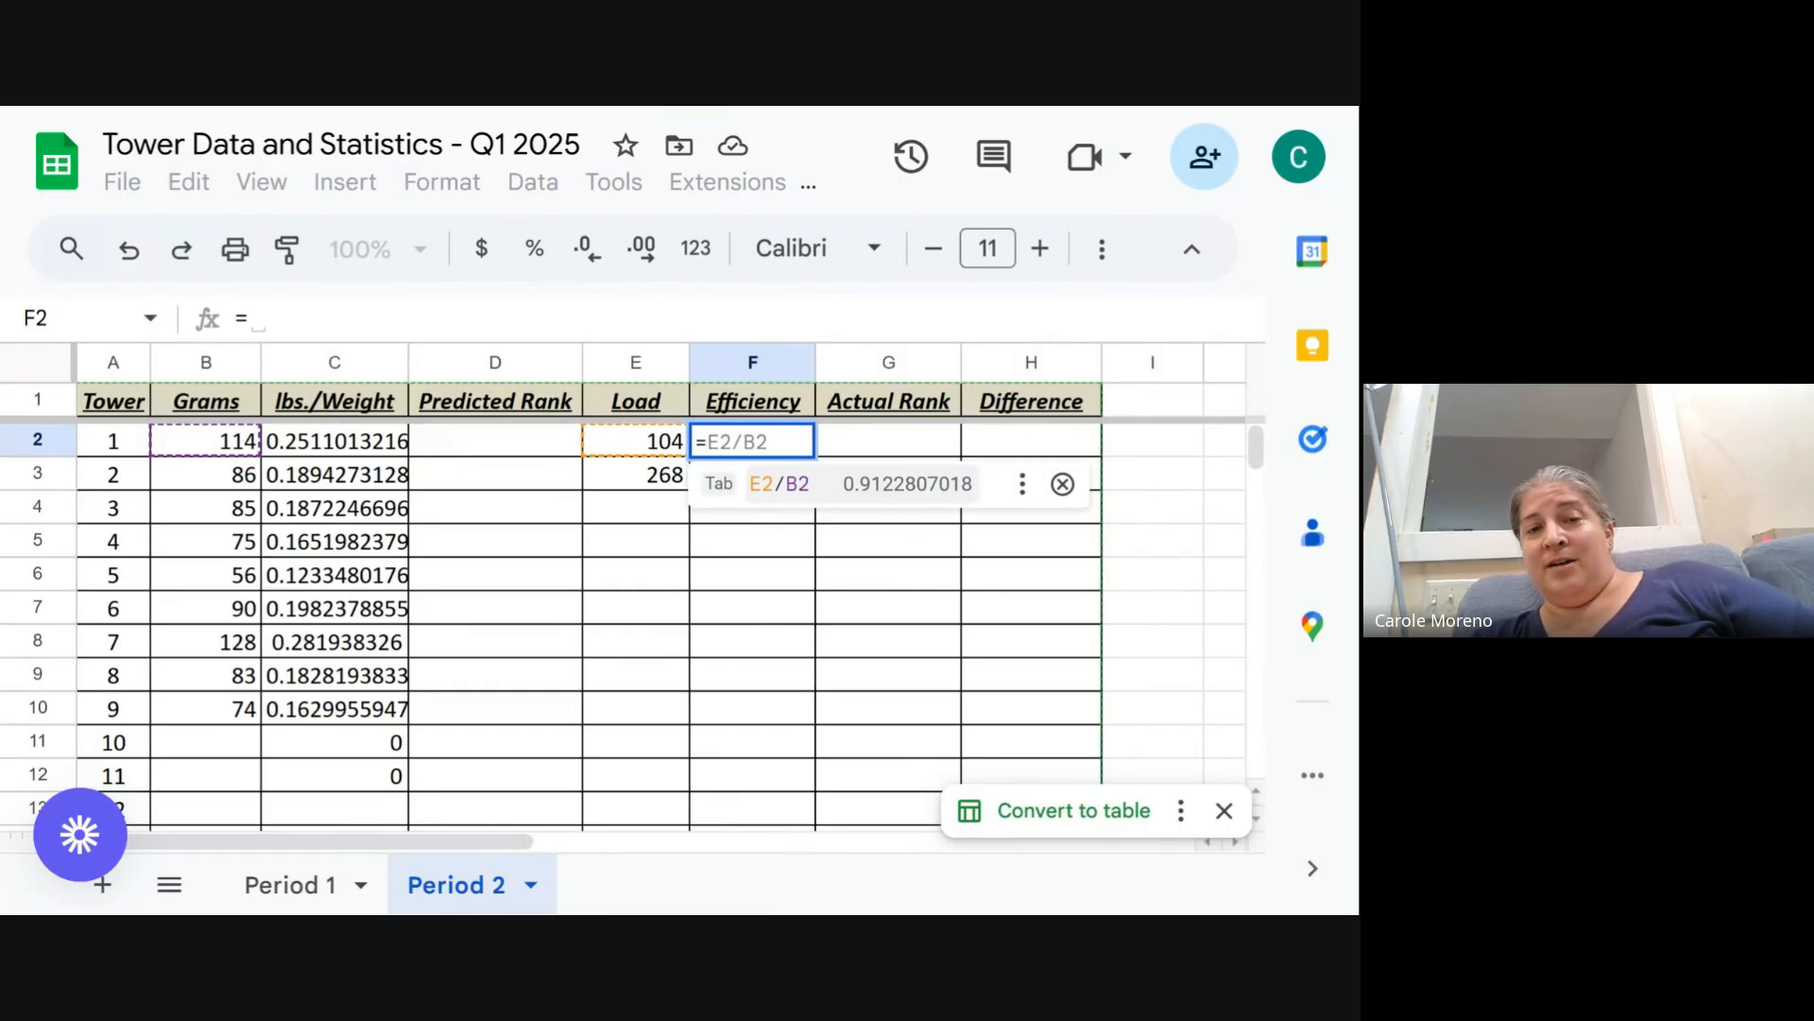
{"action": "left_click", "coordinate": [1062, 484]}
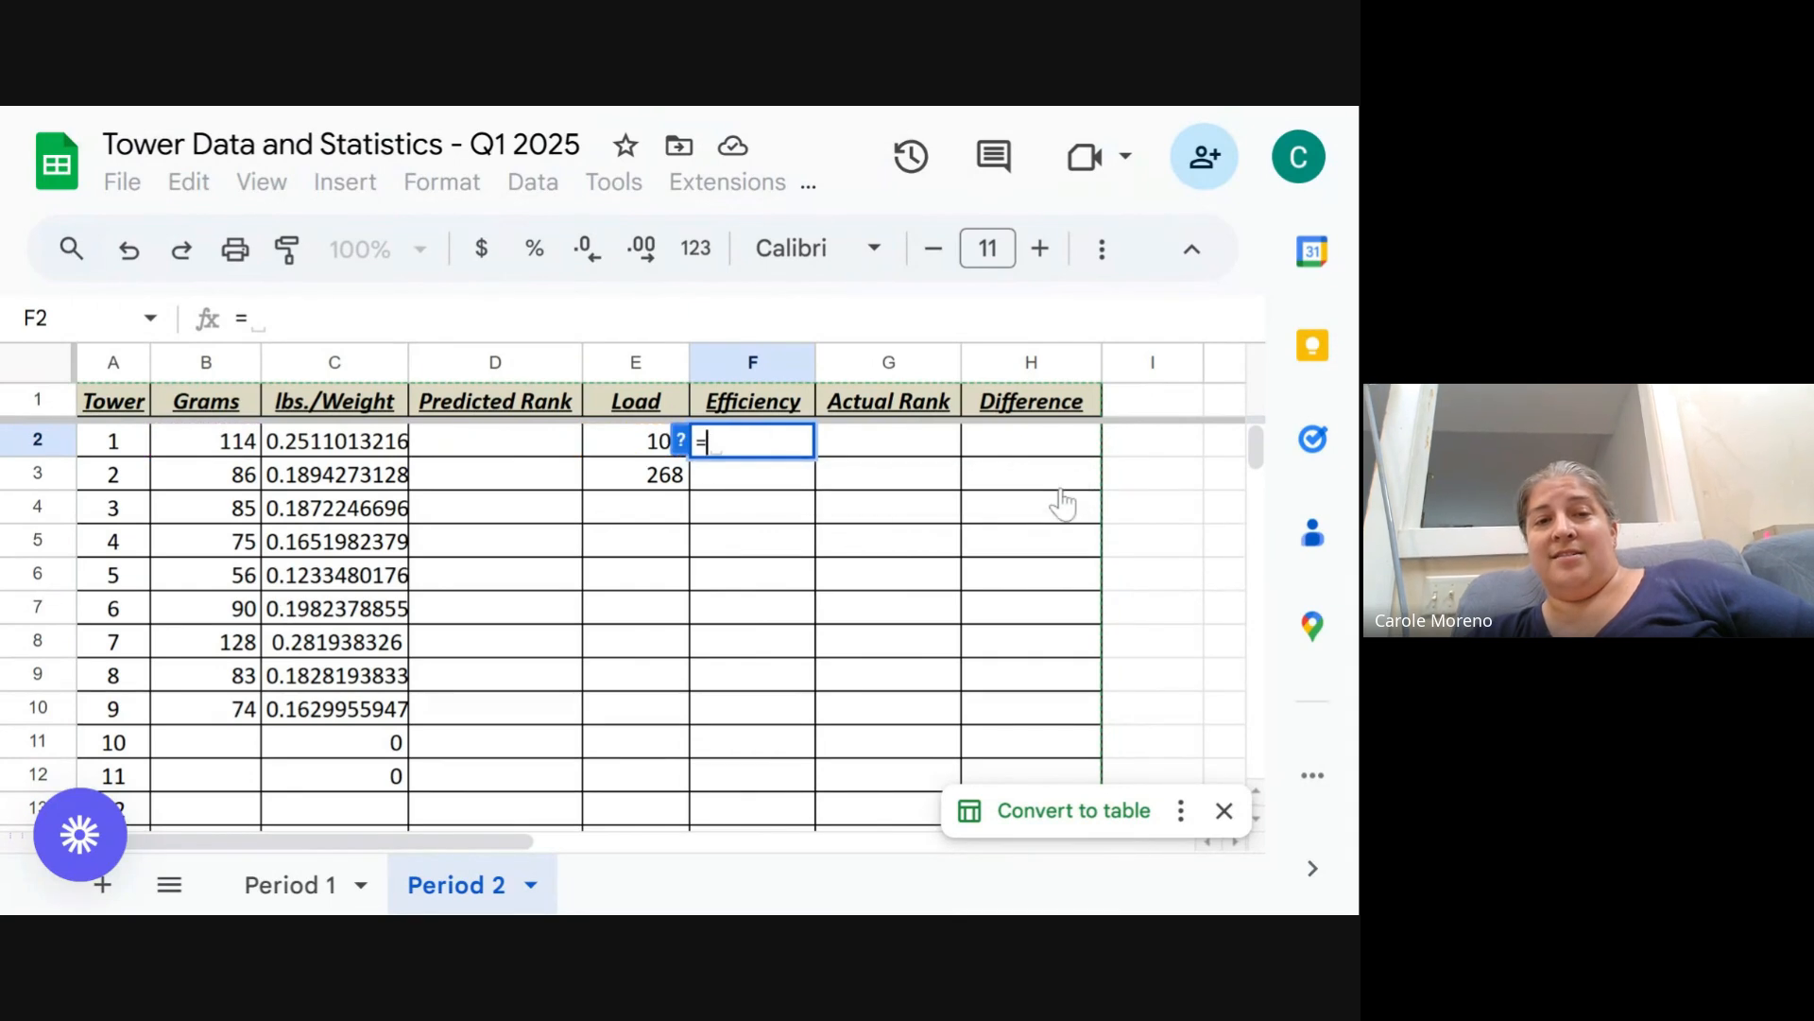
{"action": "left_click", "coordinate": [624, 444]}
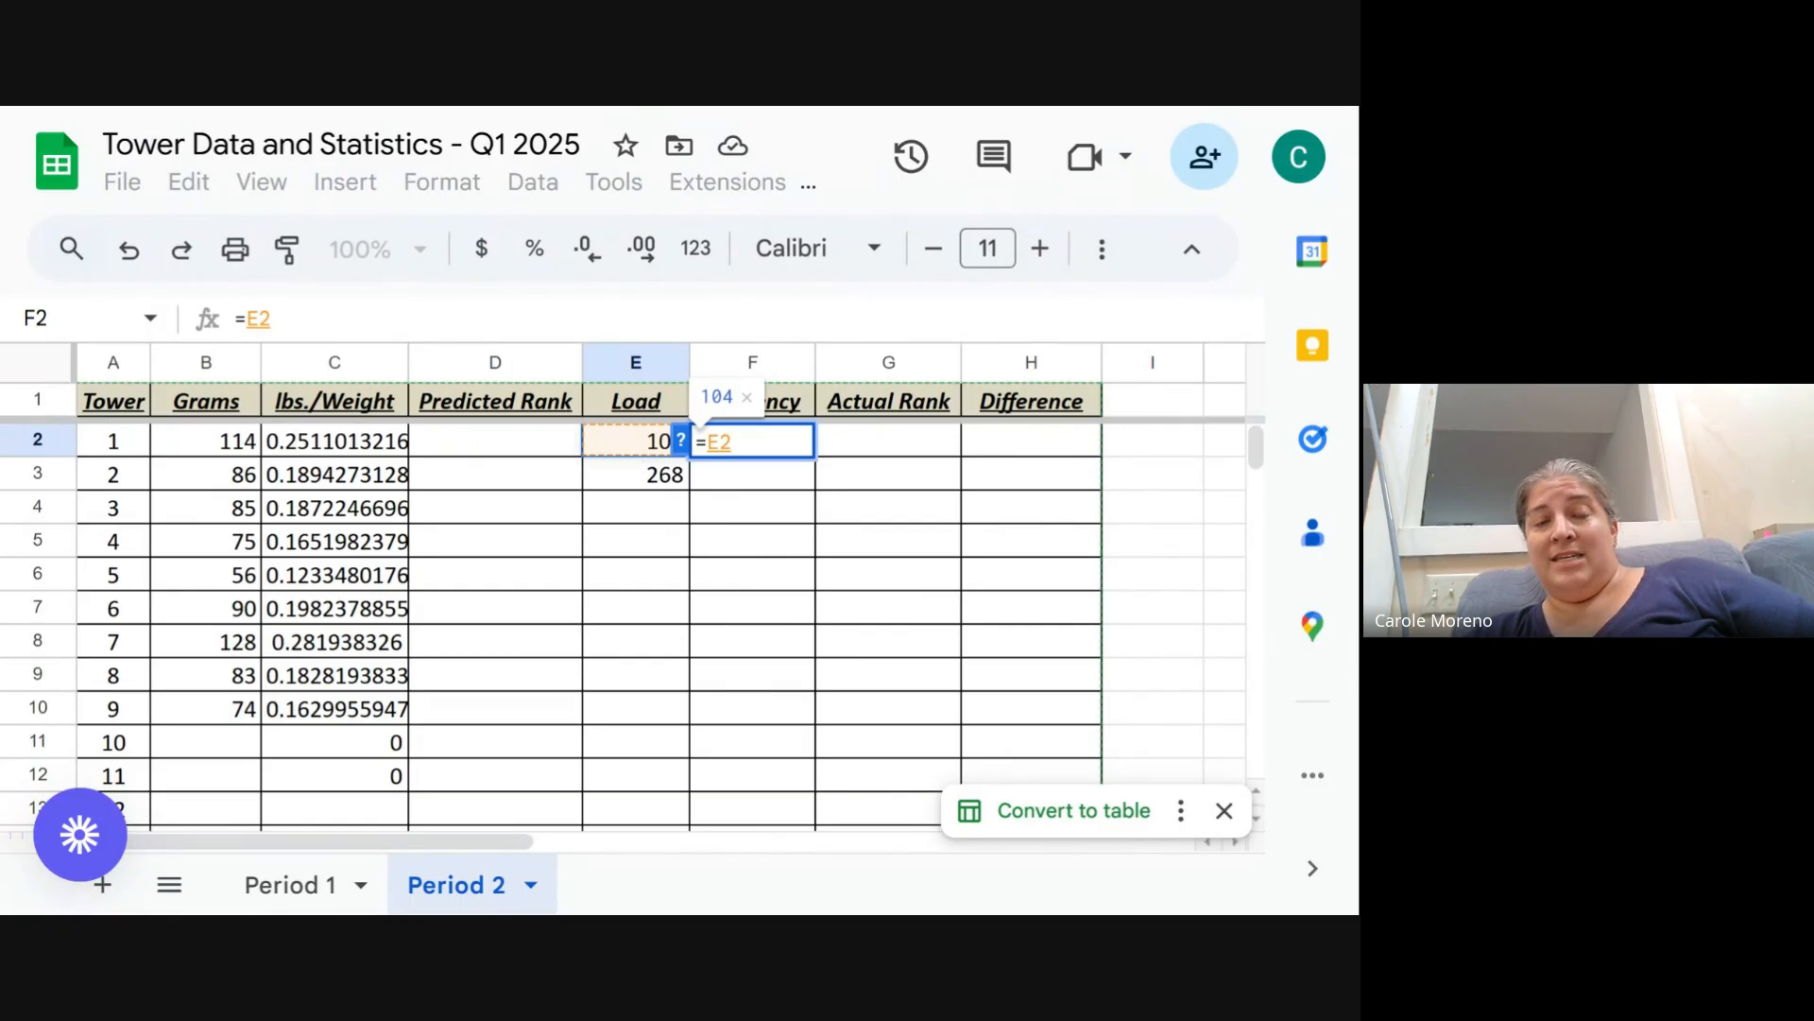
{"action": "type", "text": "/"}
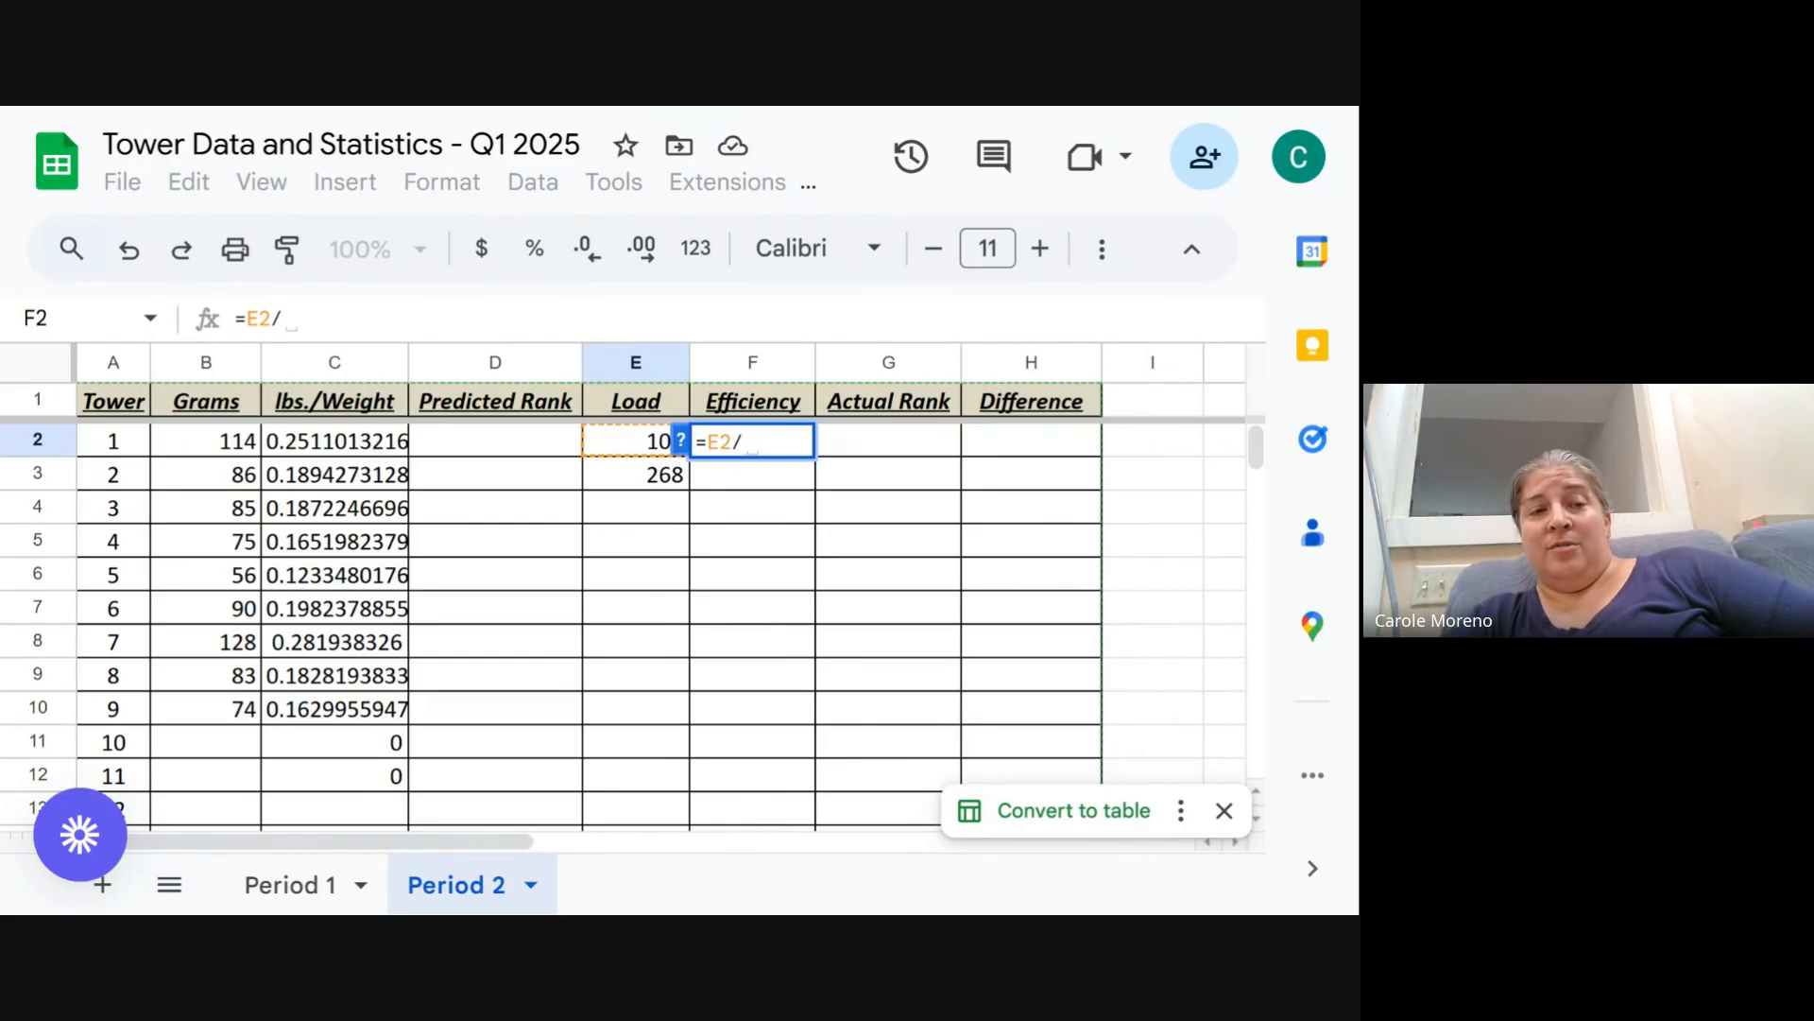
{"action": "left_click", "coordinate": [355, 451]}
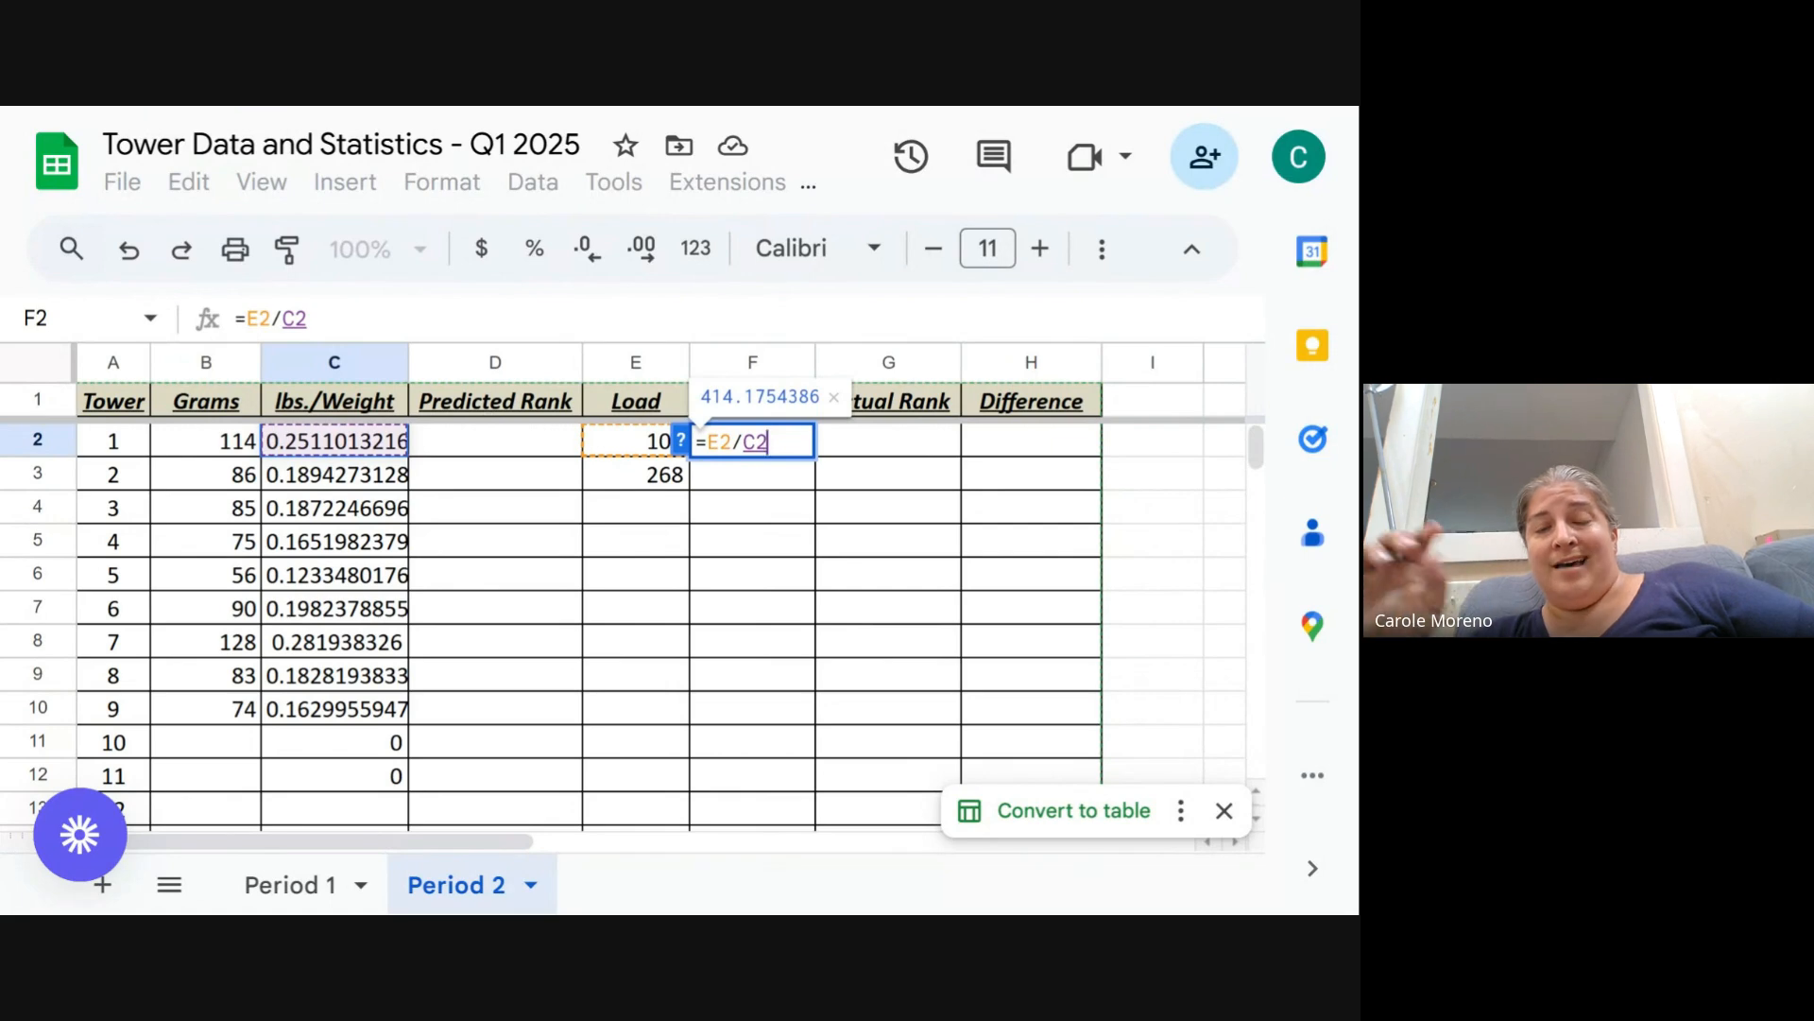
{"action": "key", "text": "Return"}
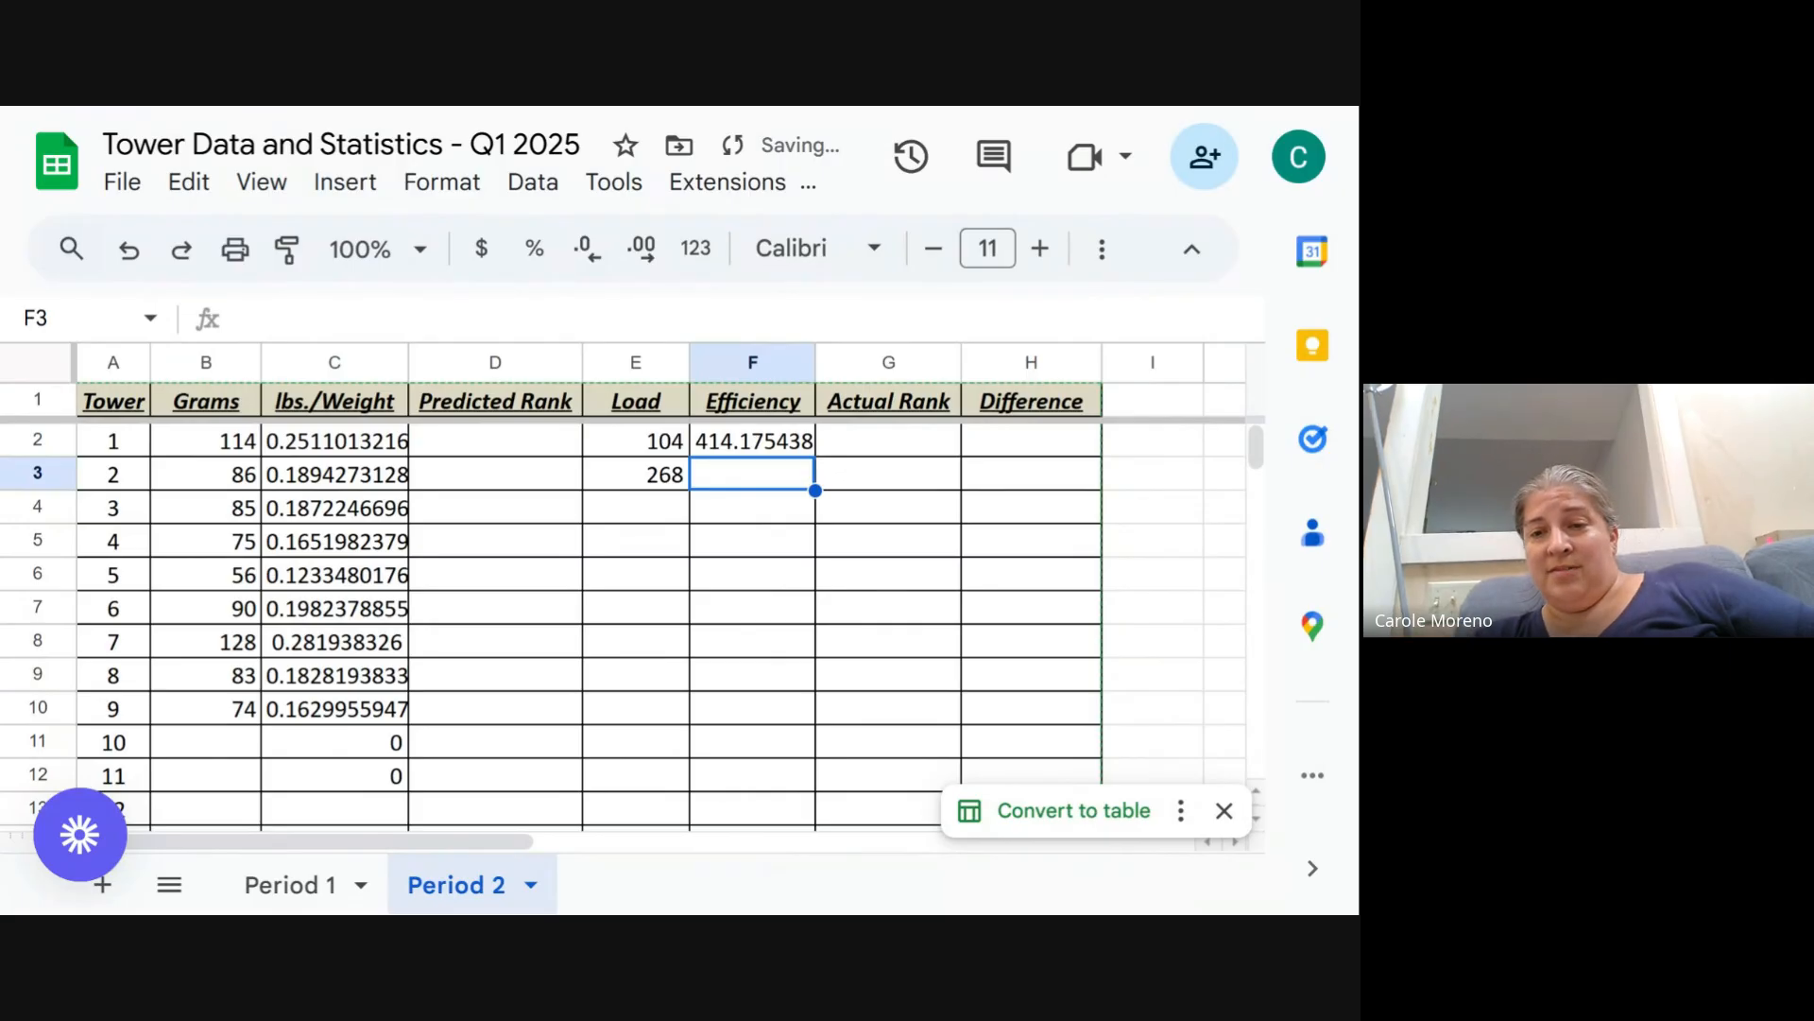
- Fill the Efficiency formula down the column from tower 1 through row 12
{"action": "left_click", "coordinate": [742, 448]}
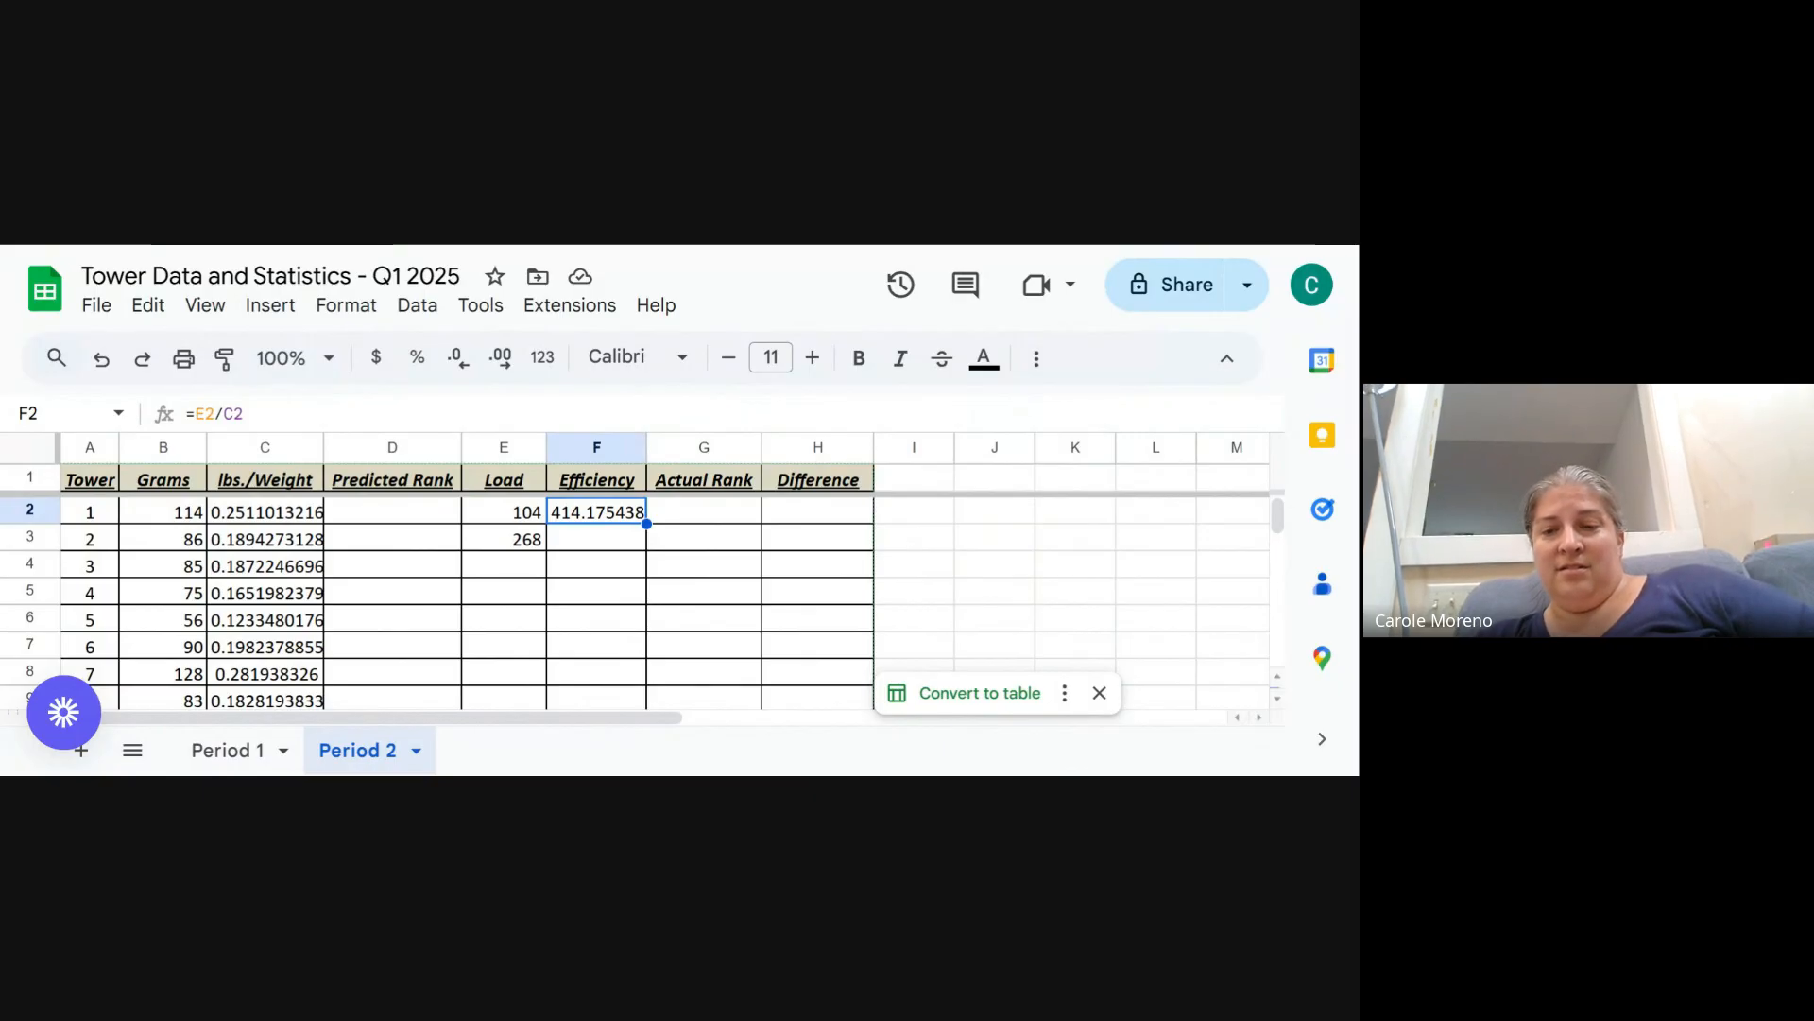
{"action": "key", "text": "ctrl+minus"}
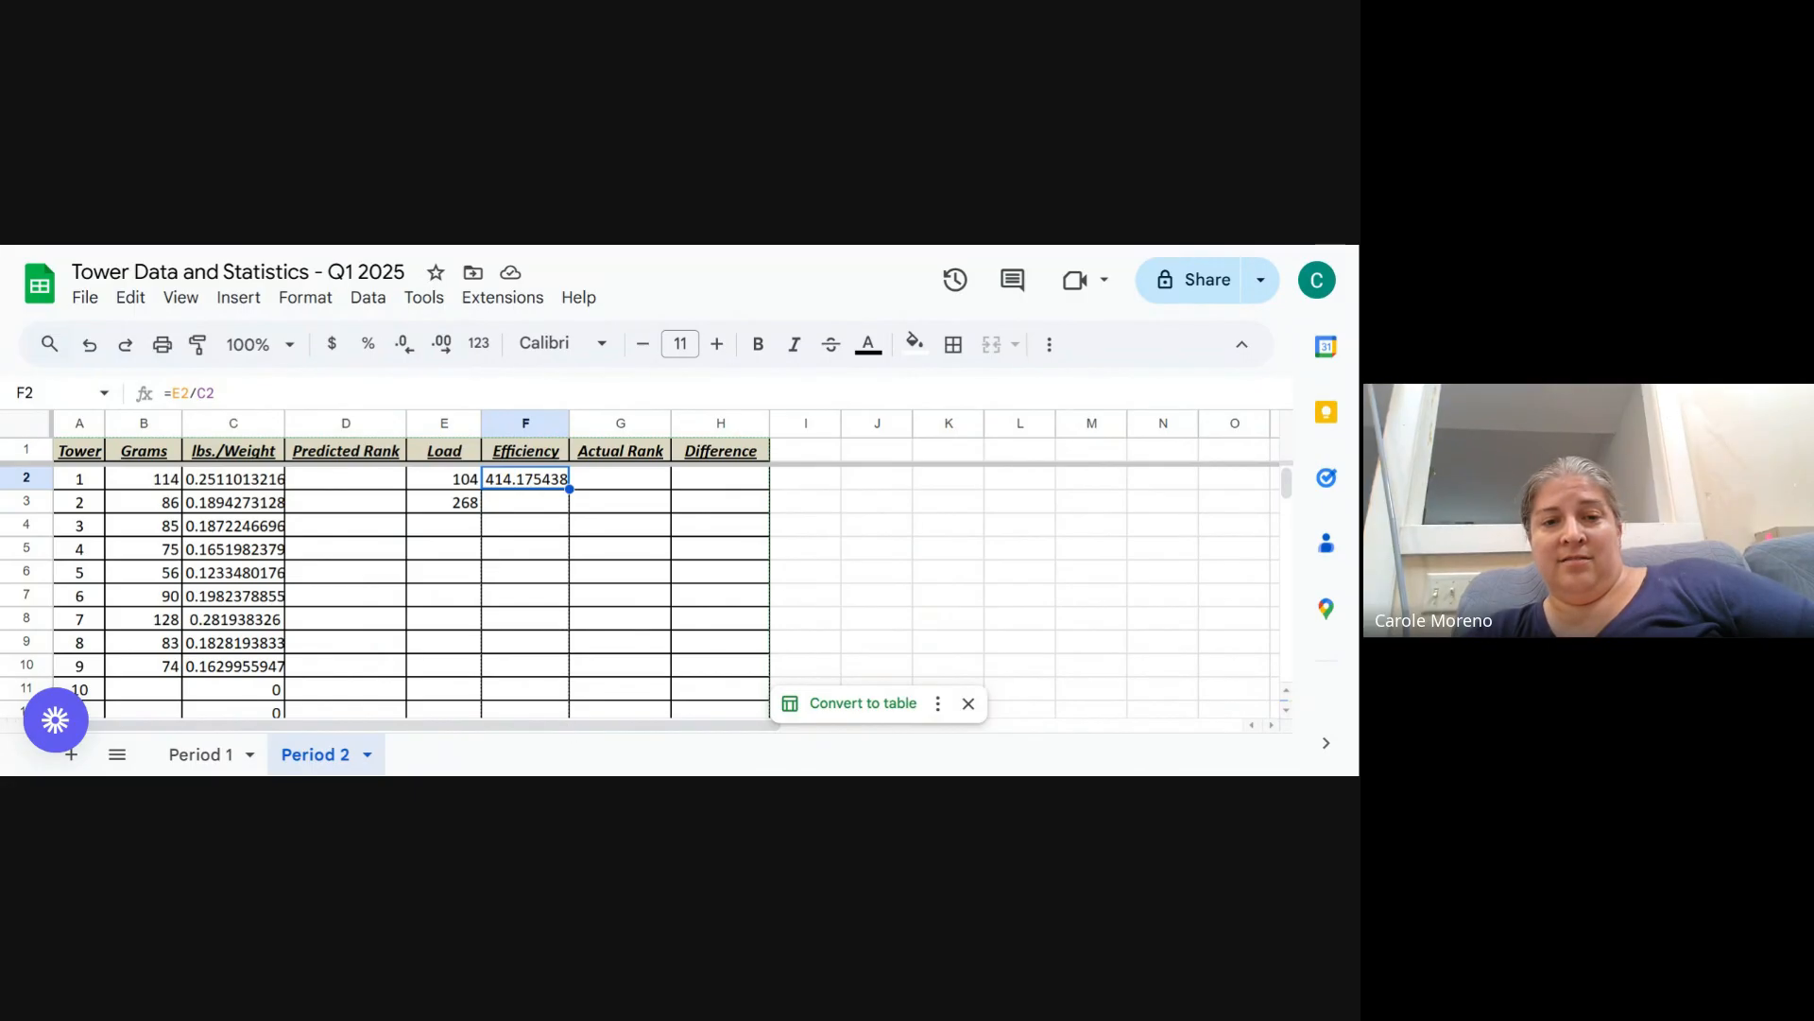
{"action": "double_click", "coordinate": [569, 489]}
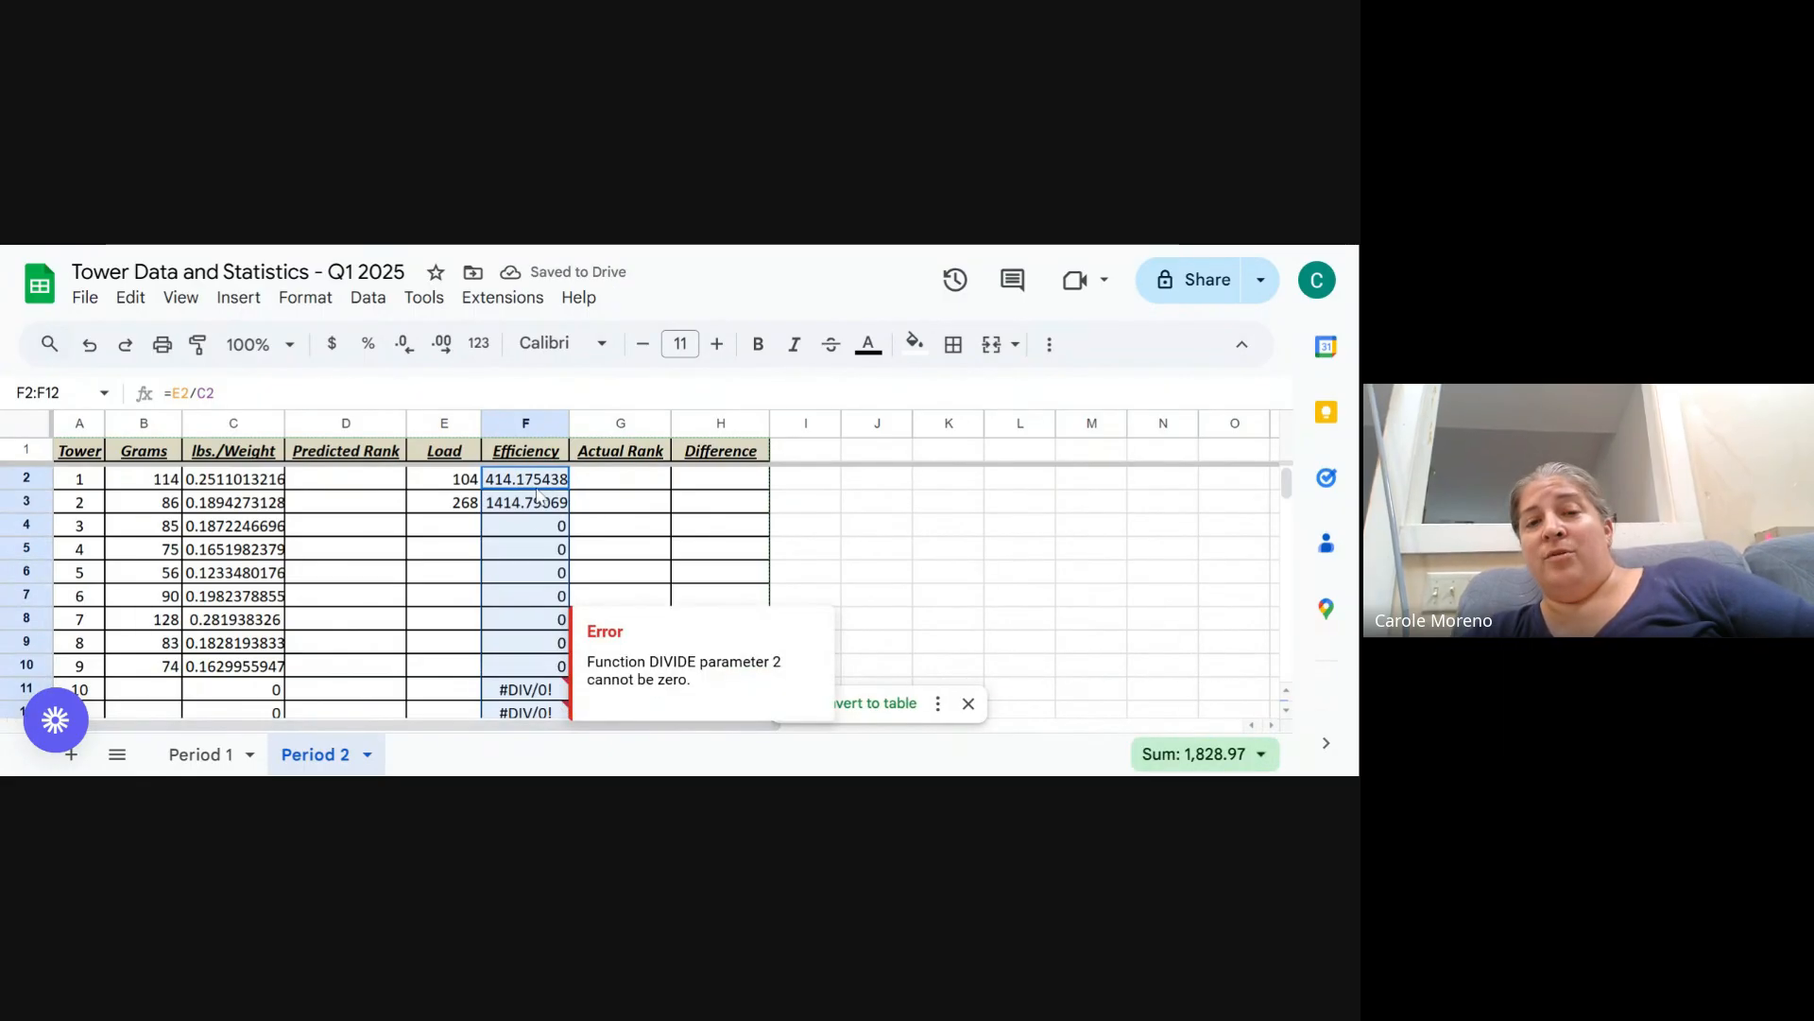
{"action": "scroll", "coordinate": [543, 593], "scroll_direction": "down", "scroll_amount": 2}
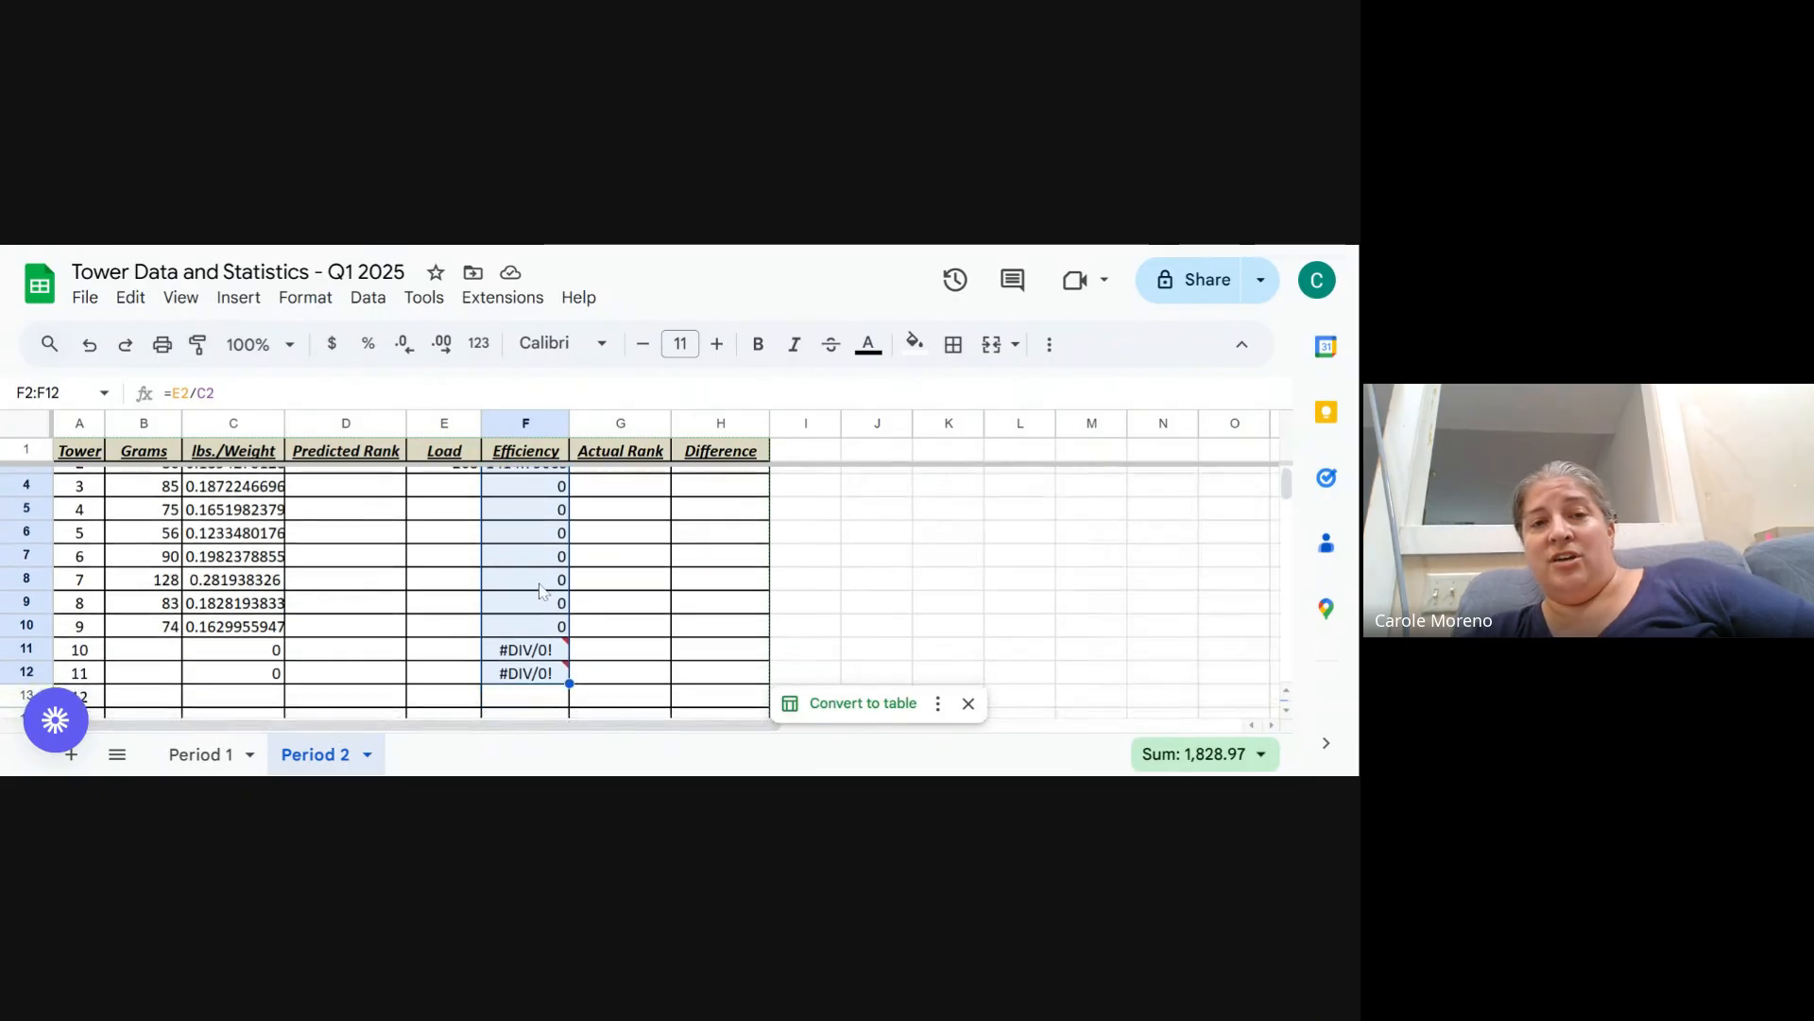
{"action": "scroll", "coordinate": [543, 593], "scroll_direction": "up", "scroll_amount": 2}
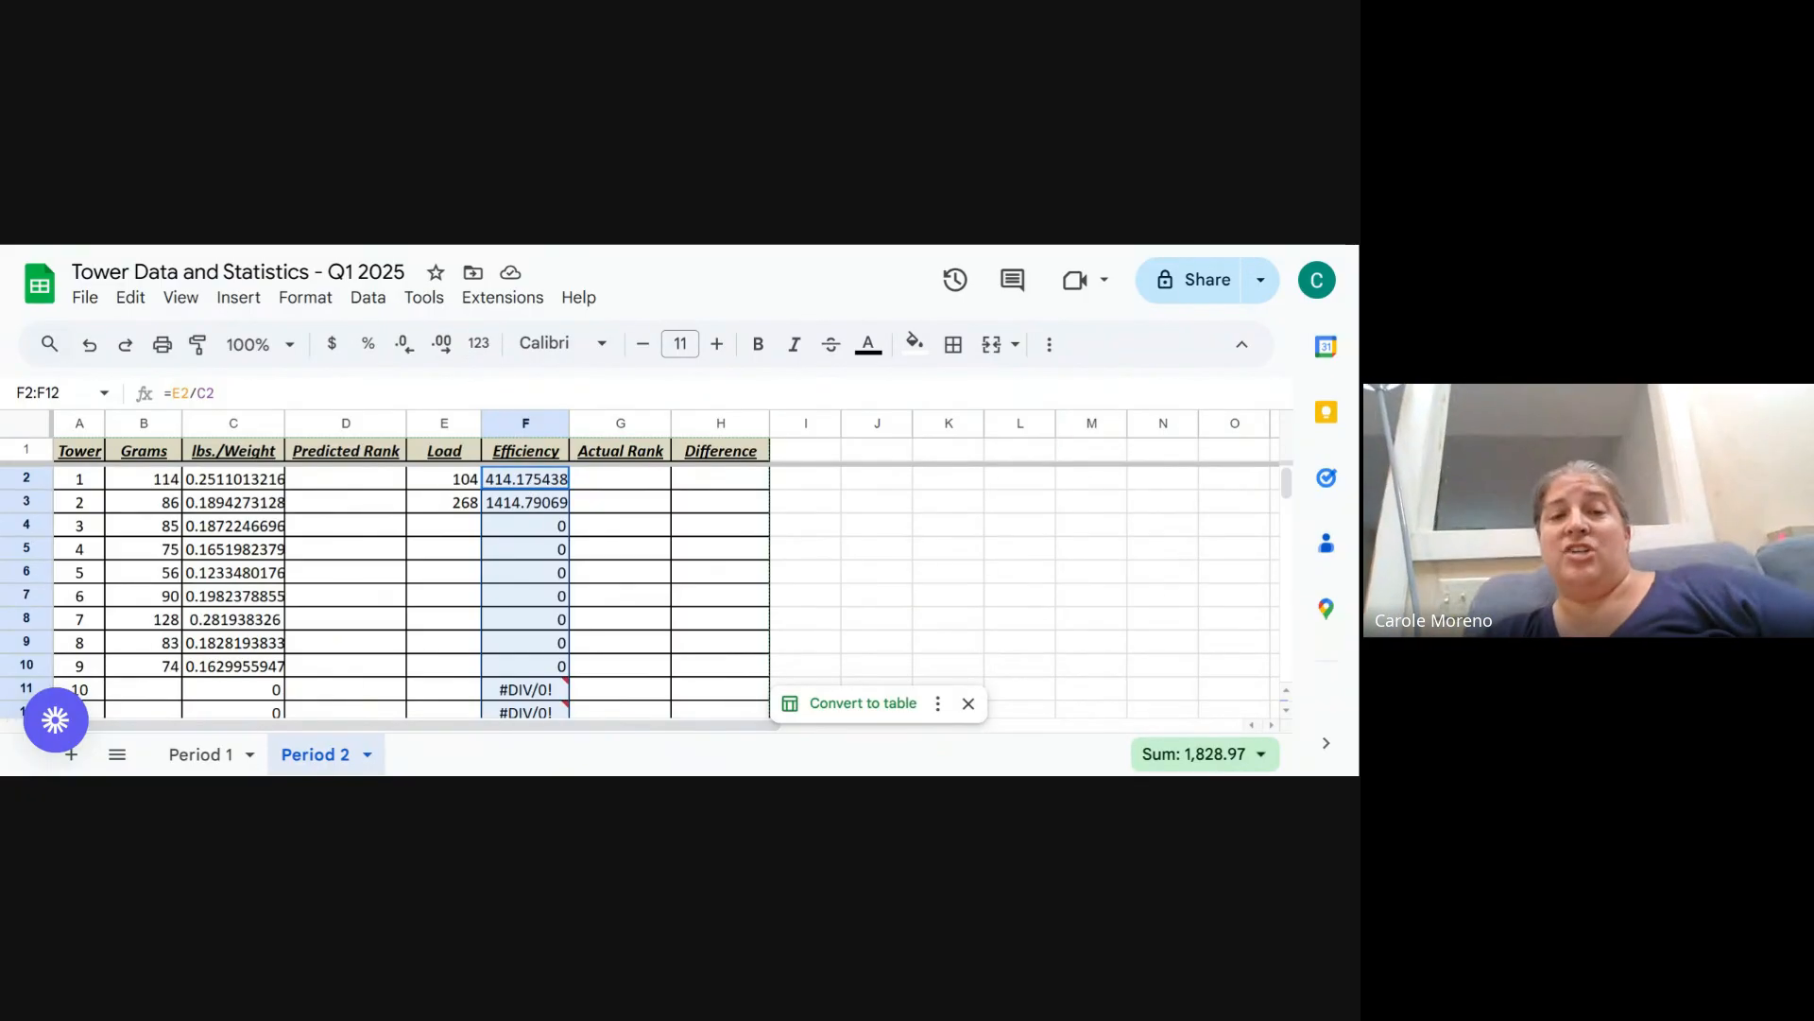
- Inspect the Efficiency formulas in lower rows of the column, zooming out to see the whole table
{"action": "left_click", "coordinate": [532, 508]}
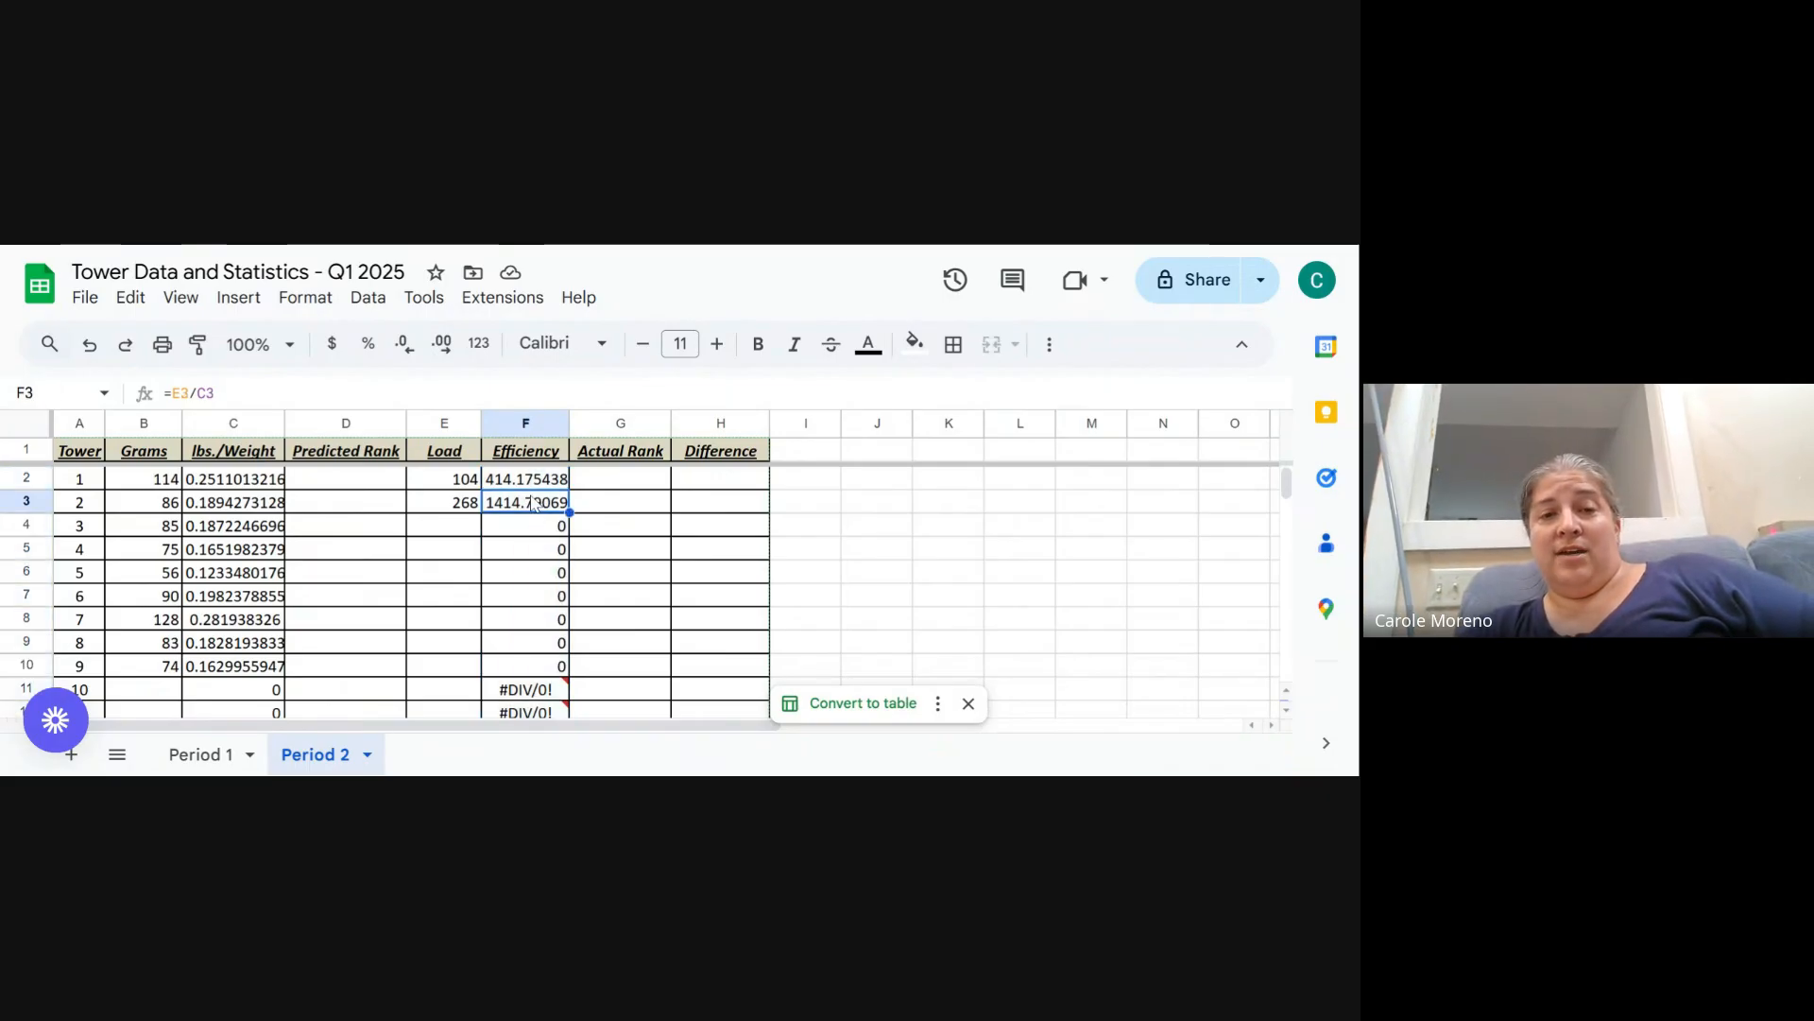
{"action": "left_click", "coordinate": [544, 591]}
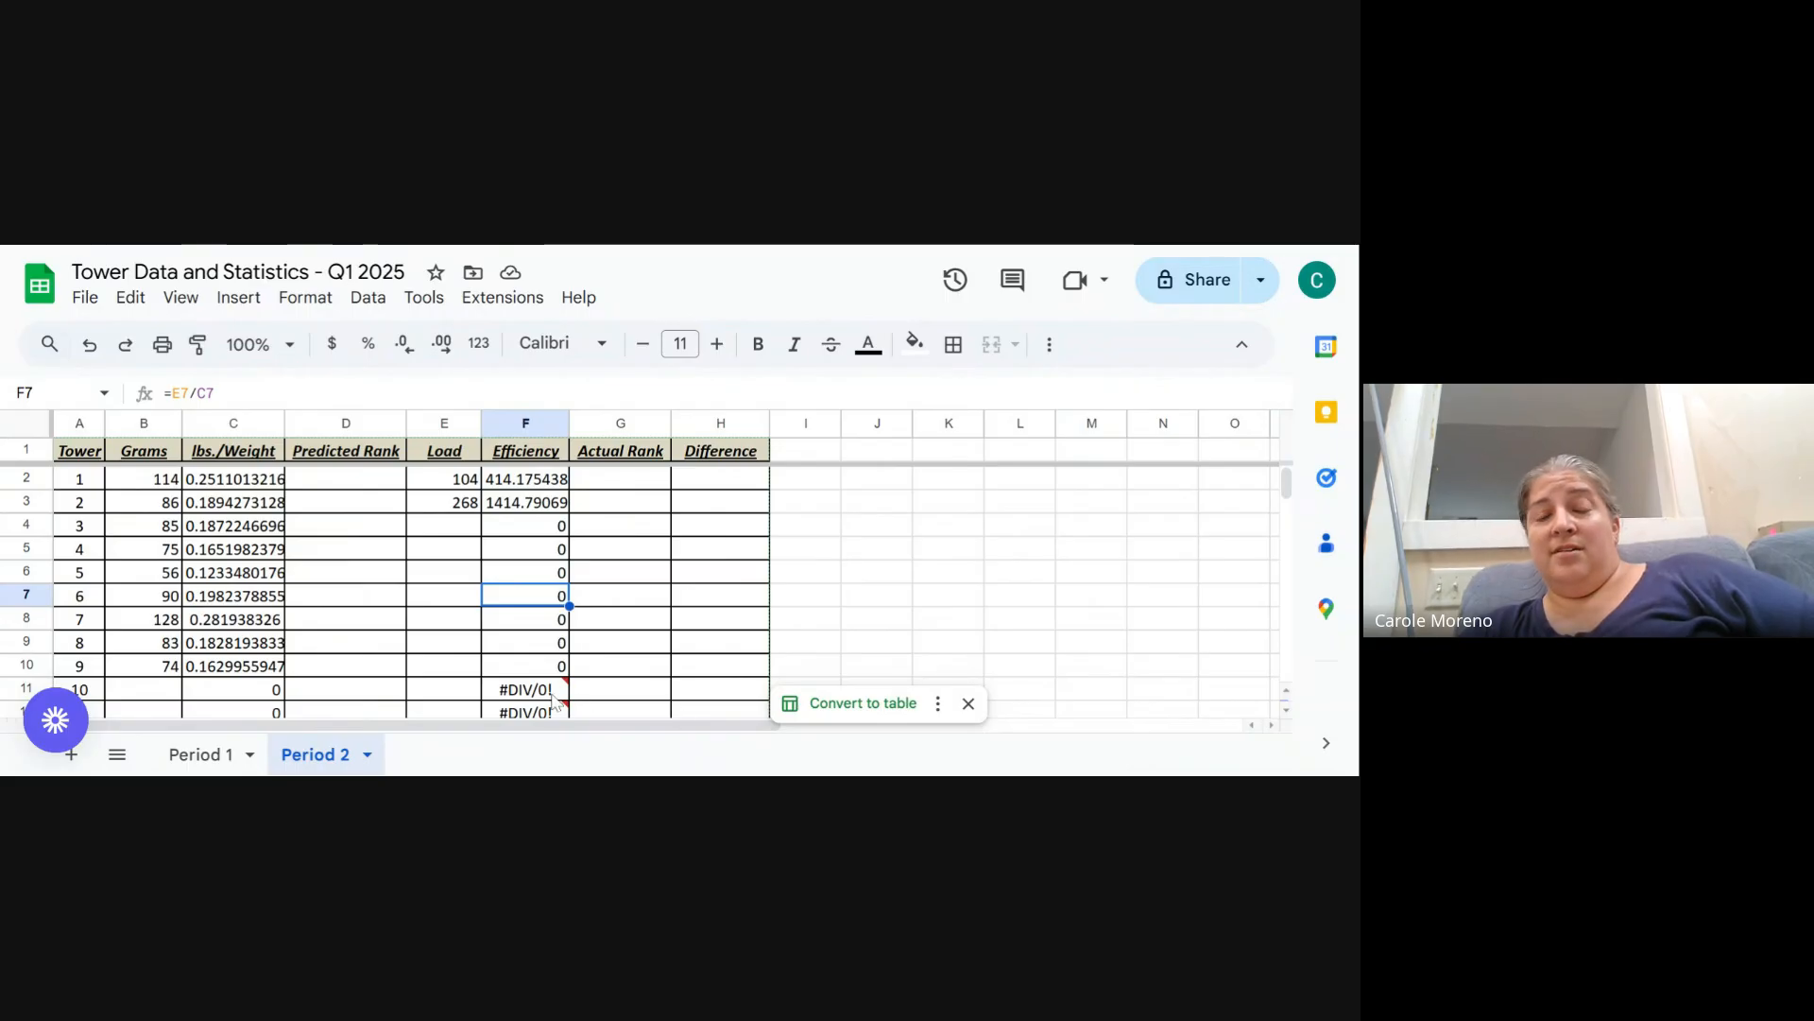
{"action": "scroll", "coordinate": [544, 699], "scroll_direction": "down", "scroll_amount": 1}
{"action": "mouse_move", "coordinate": [546, 650]}
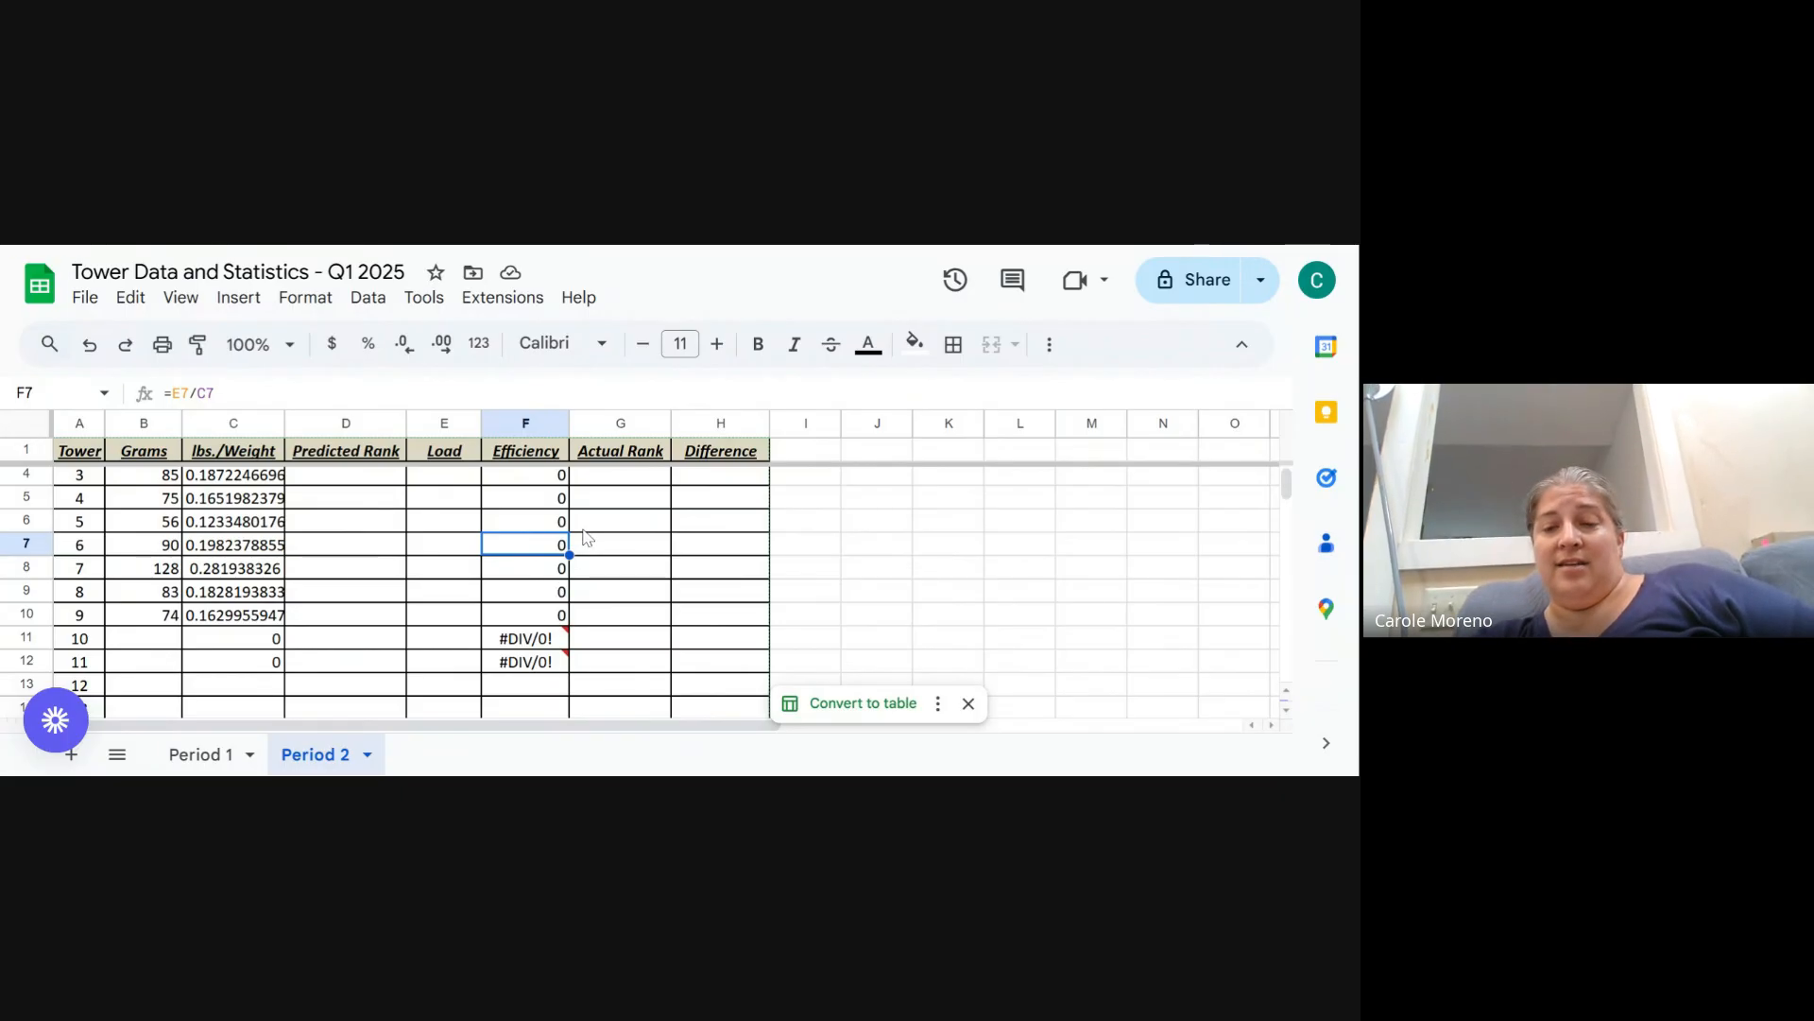
{"action": "key", "text": "ctrl+minus"}
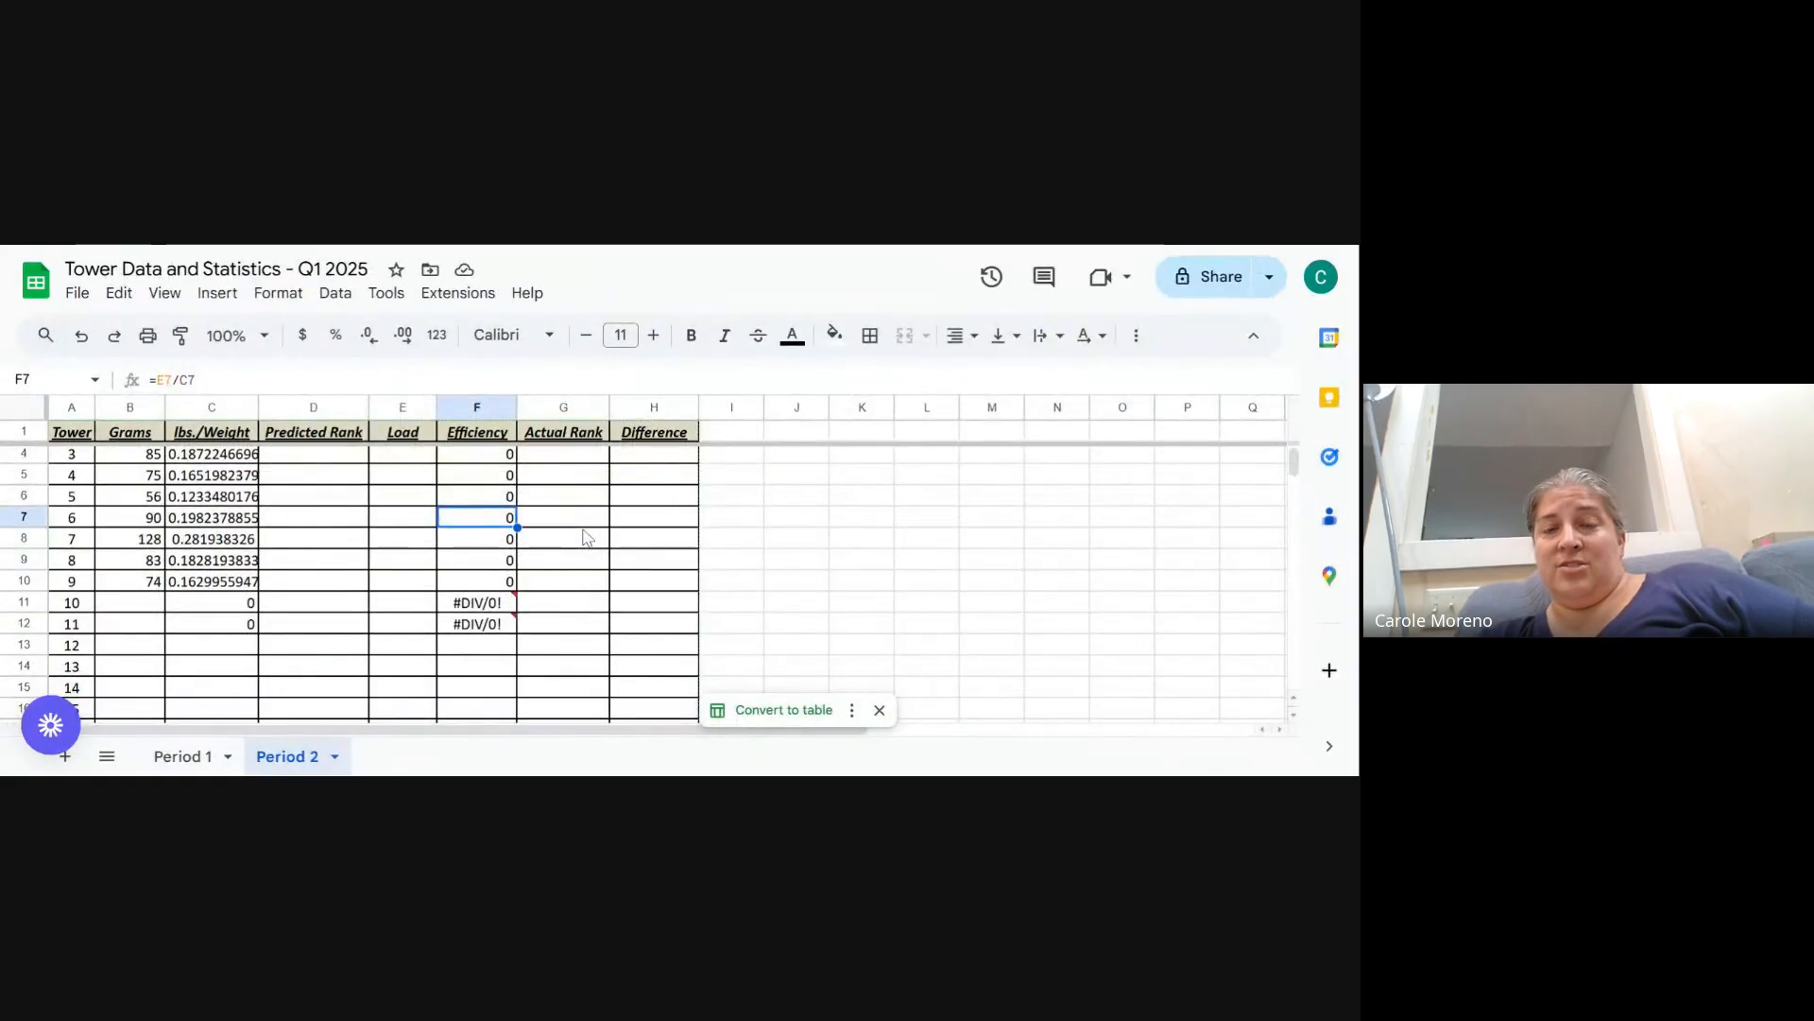
{"action": "scroll", "coordinate": [696, 519], "scroll_direction": "up", "scroll_amount": 1}
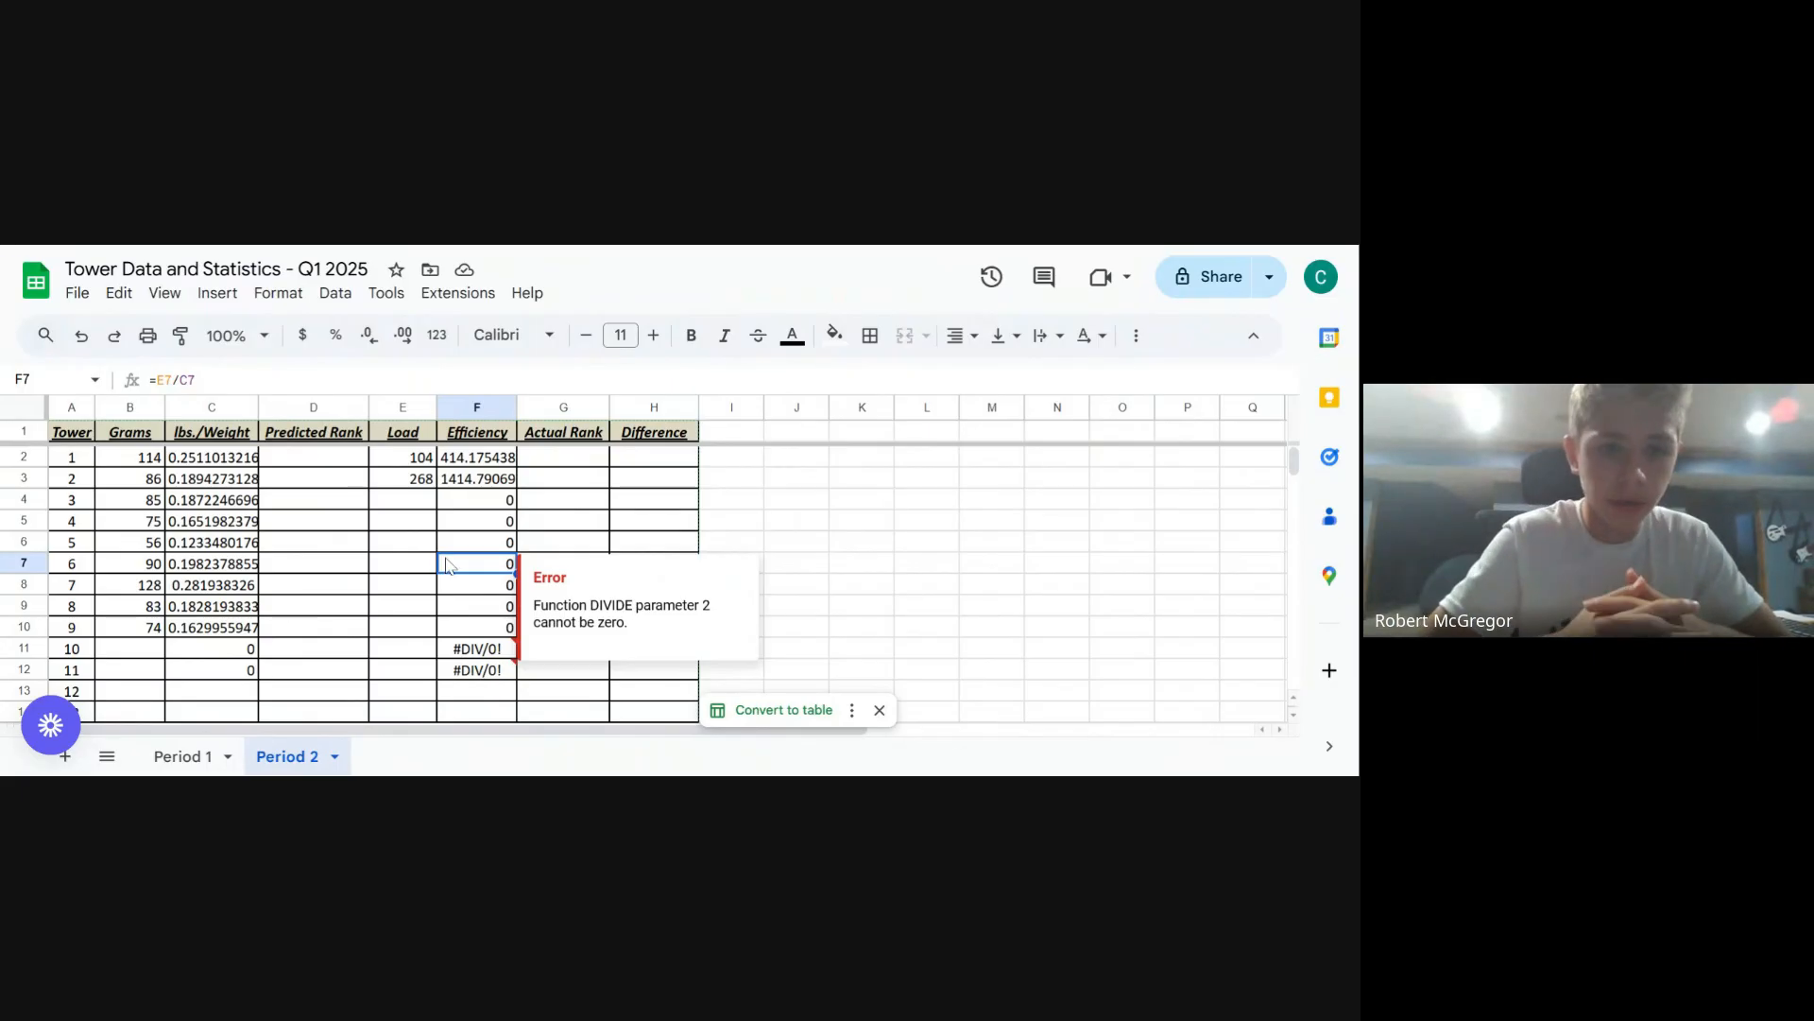
- Examine the tower 1 Efficiency formula =E2/C2 and neighbouring Efficiency cells, undoing an accidental row height change
{"action": "left_click", "coordinate": [466, 463]}
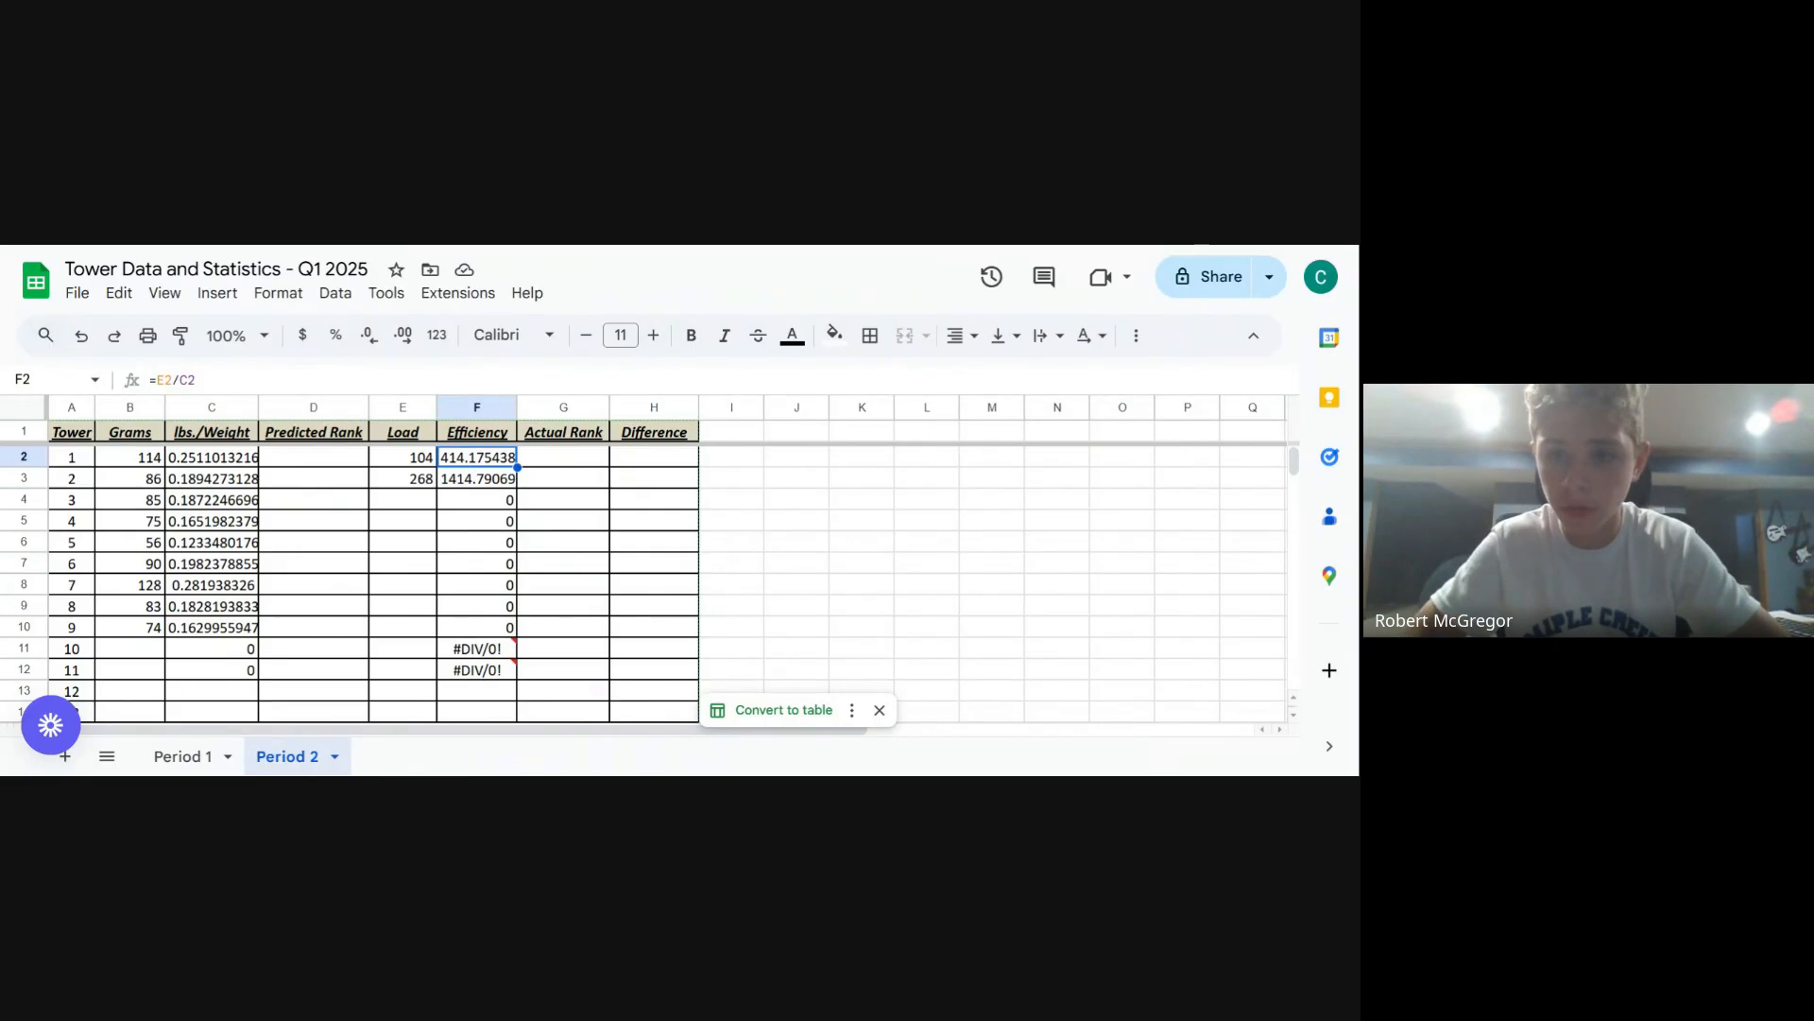
{"action": "left_click", "coordinate": [152, 379]}
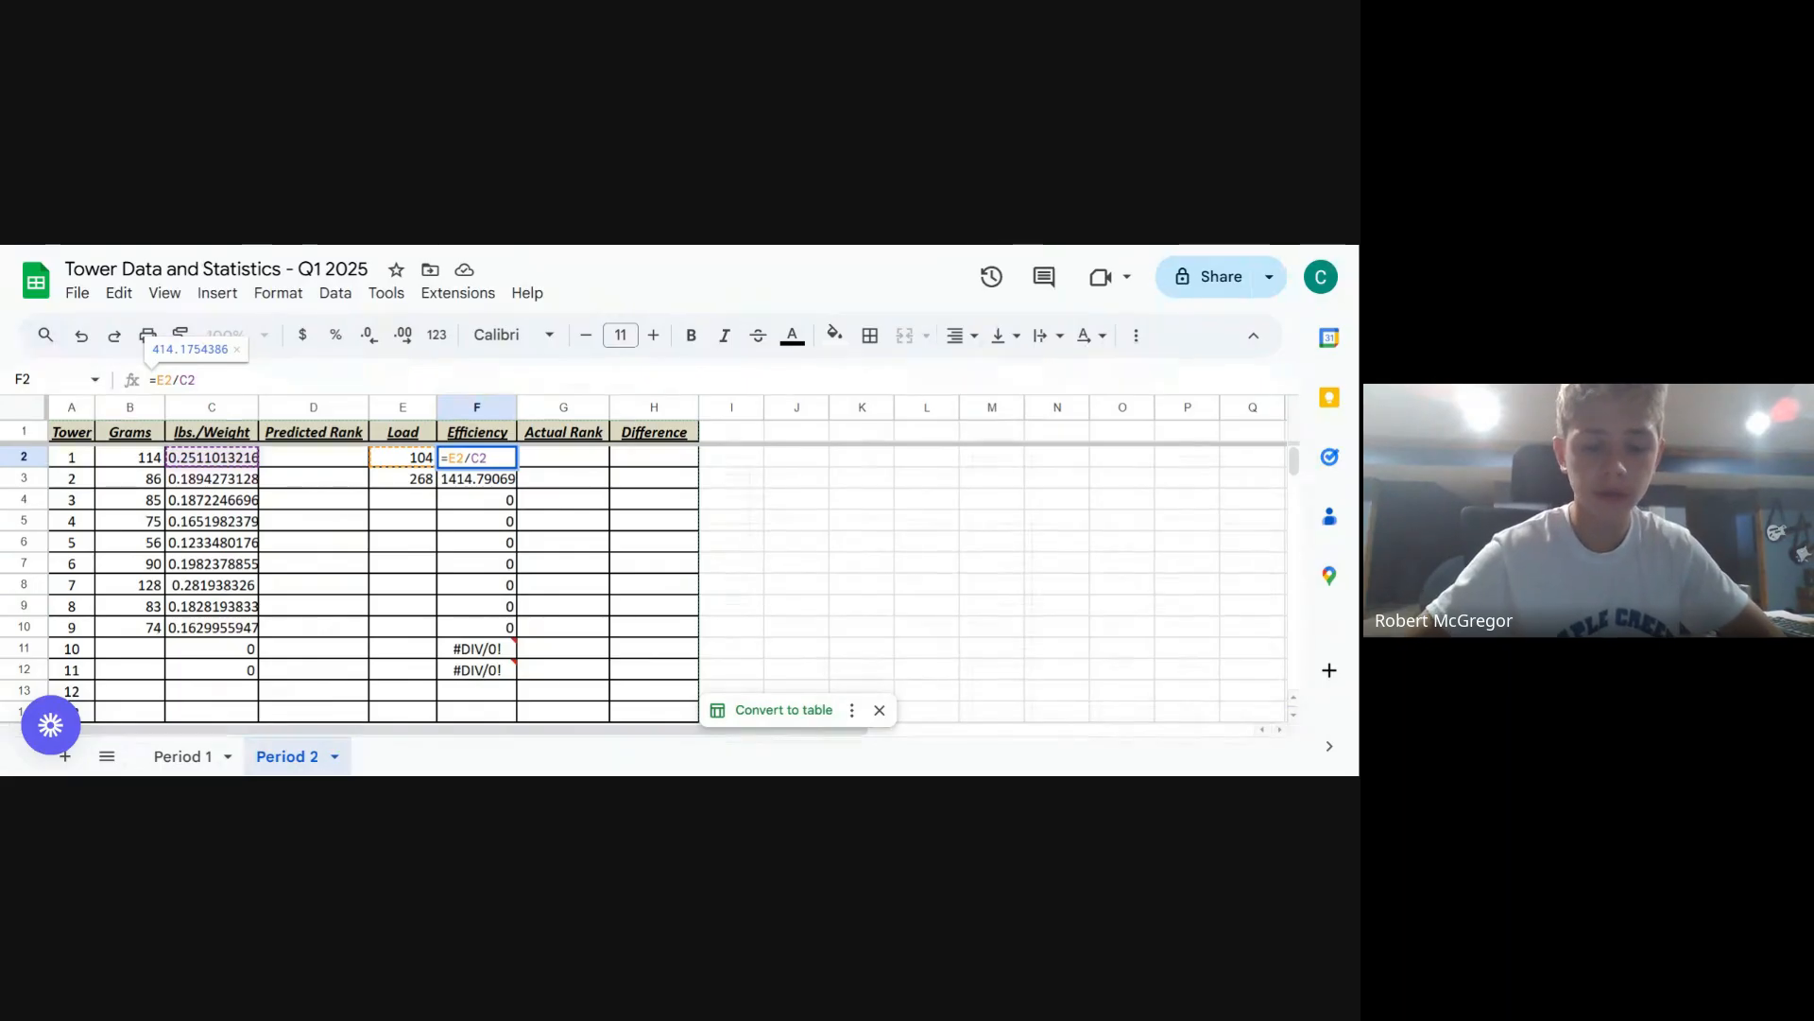
{"action": "left_click", "coordinate": [501, 500]}
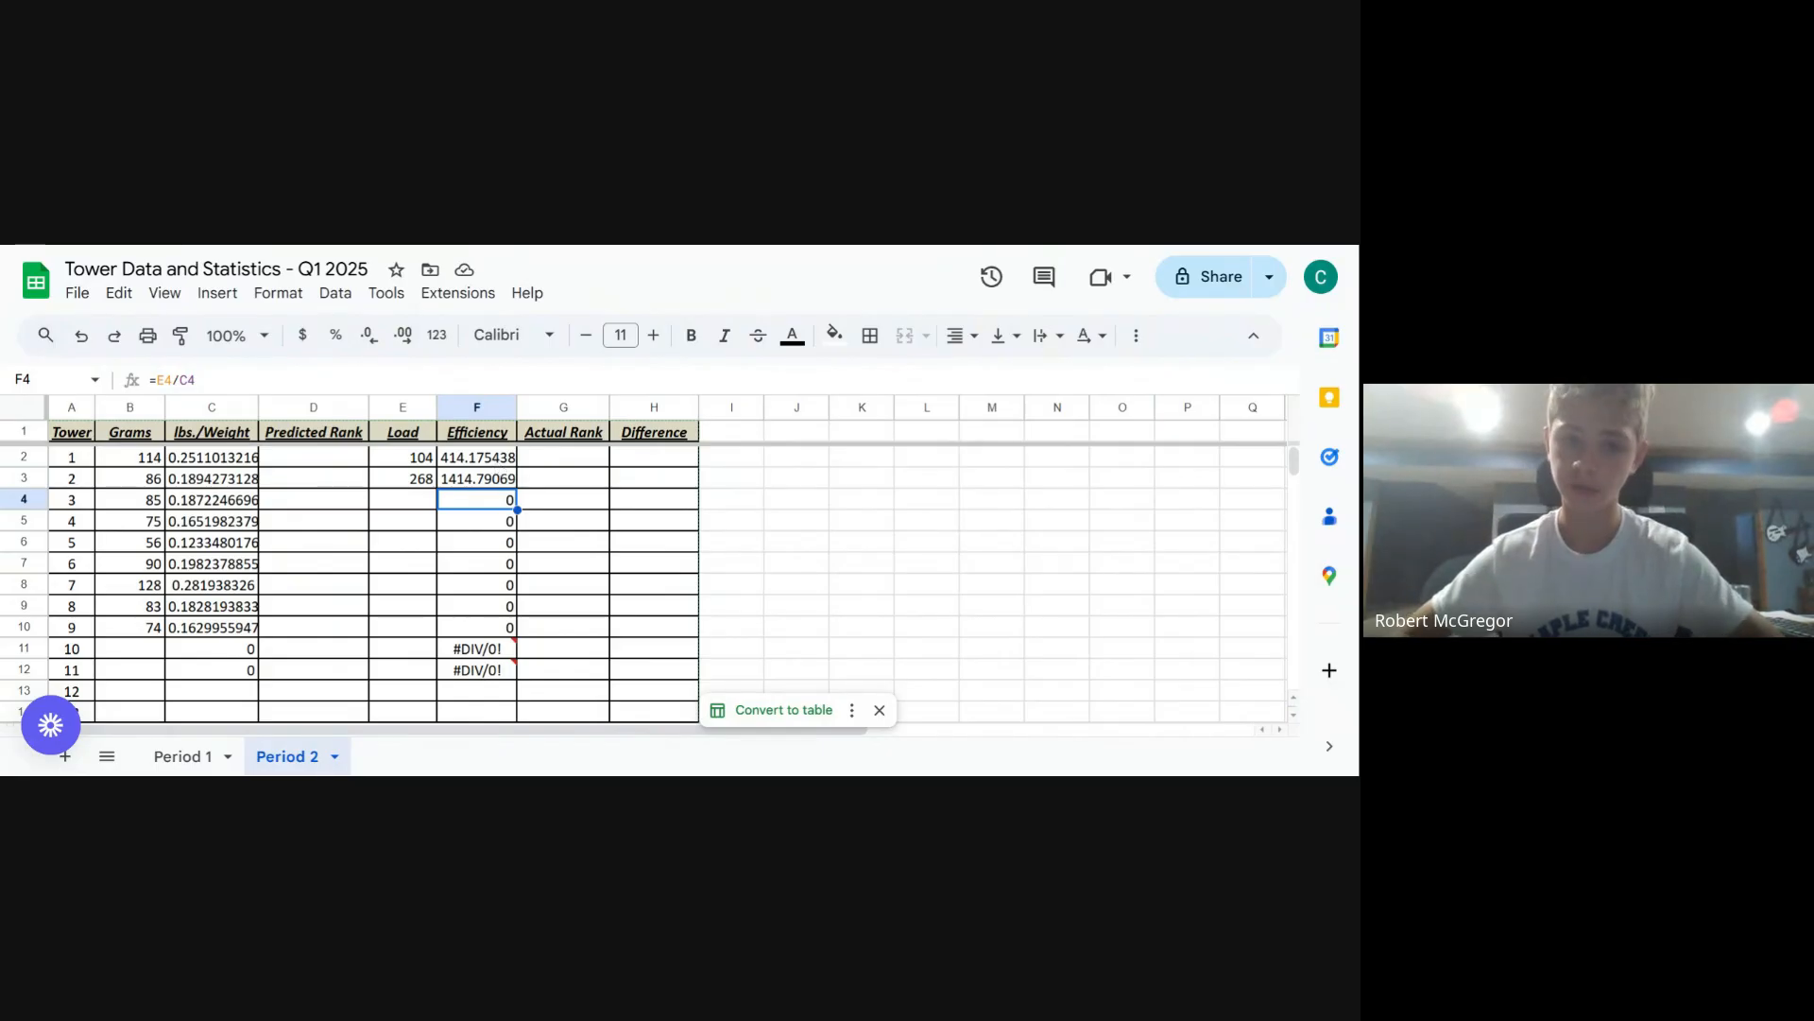
{"action": "left_click", "coordinate": [498, 462]}
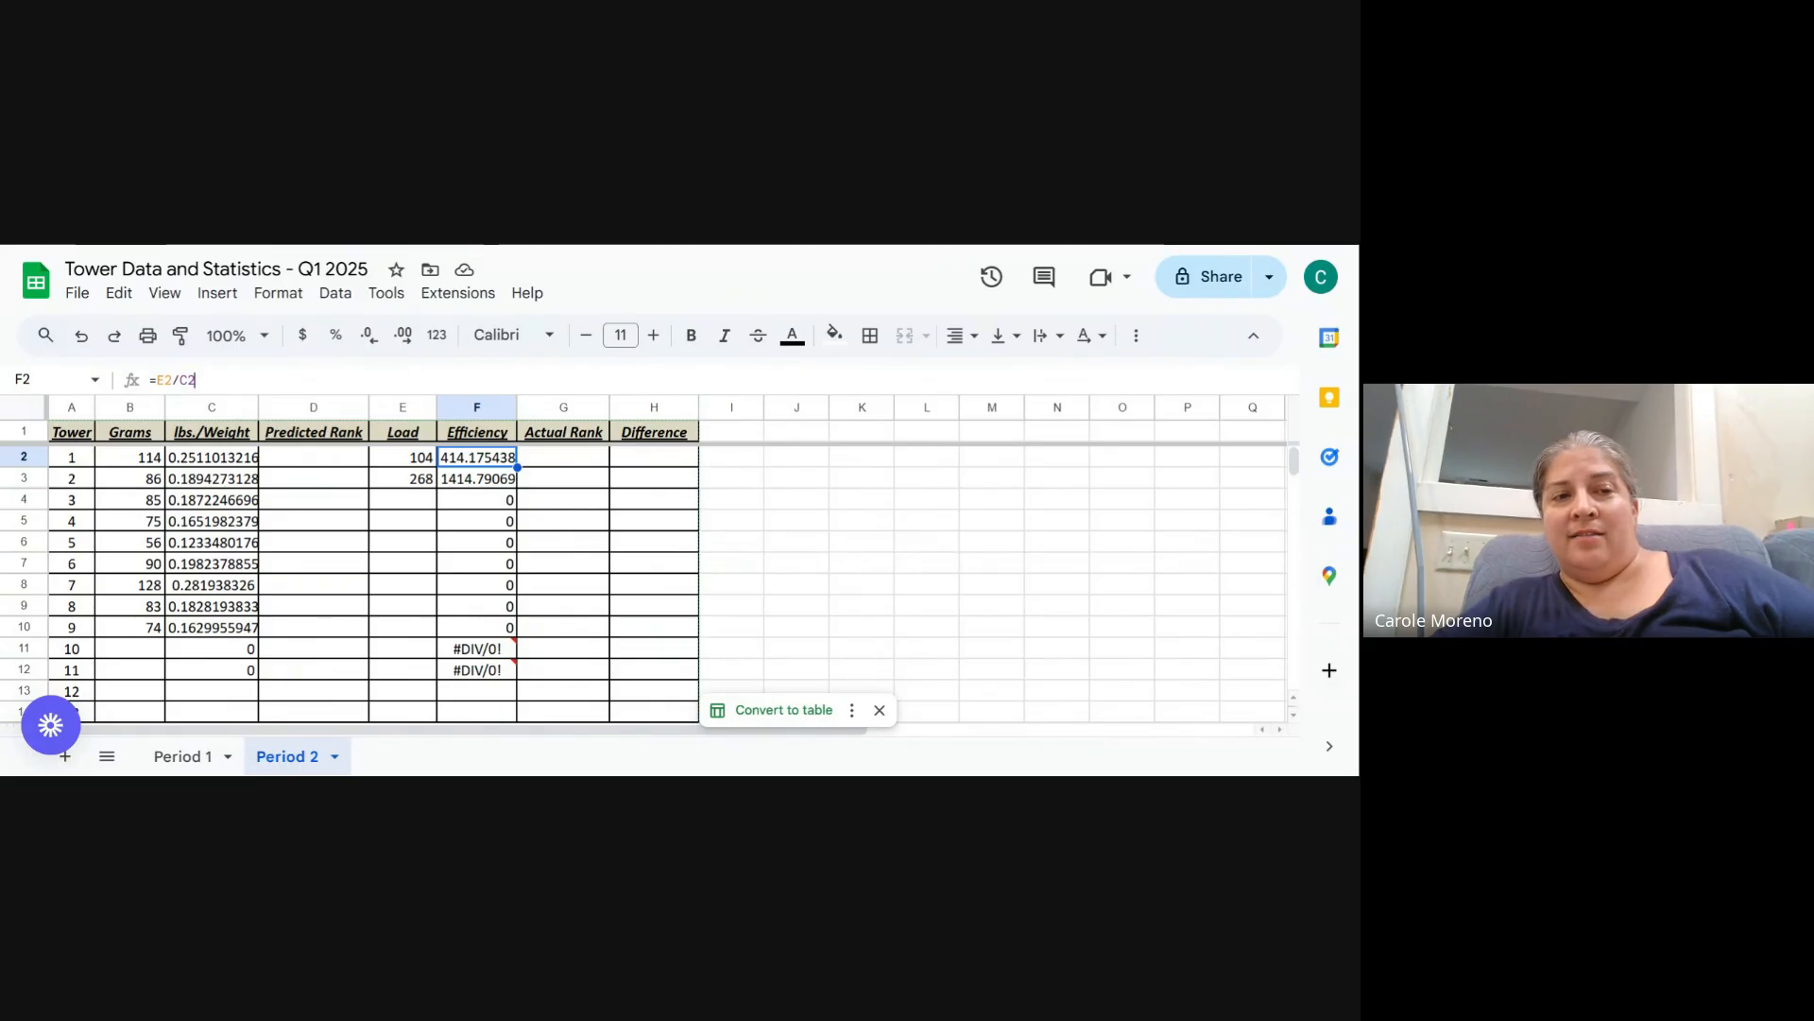
{"action": "left_click_drag", "start_coordinate": [199, 381], "coordinate": [134, 386]}
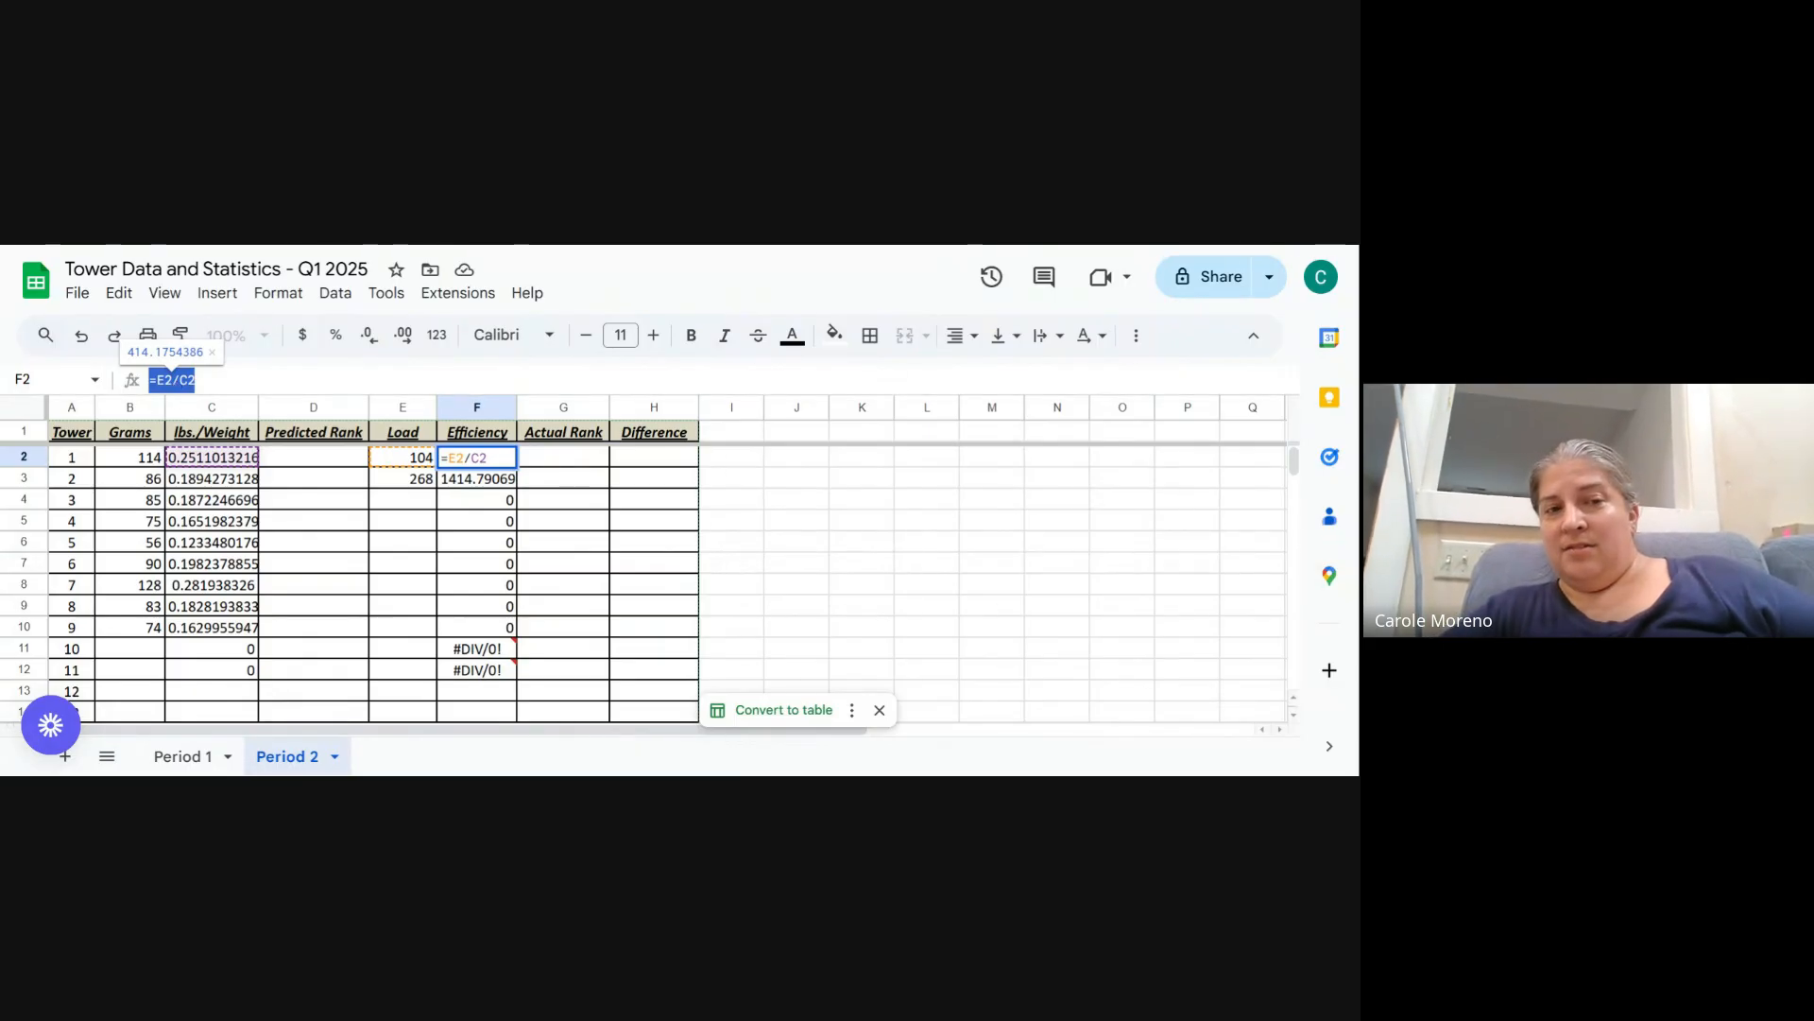
{"action": "left_click", "coordinate": [197, 380]}
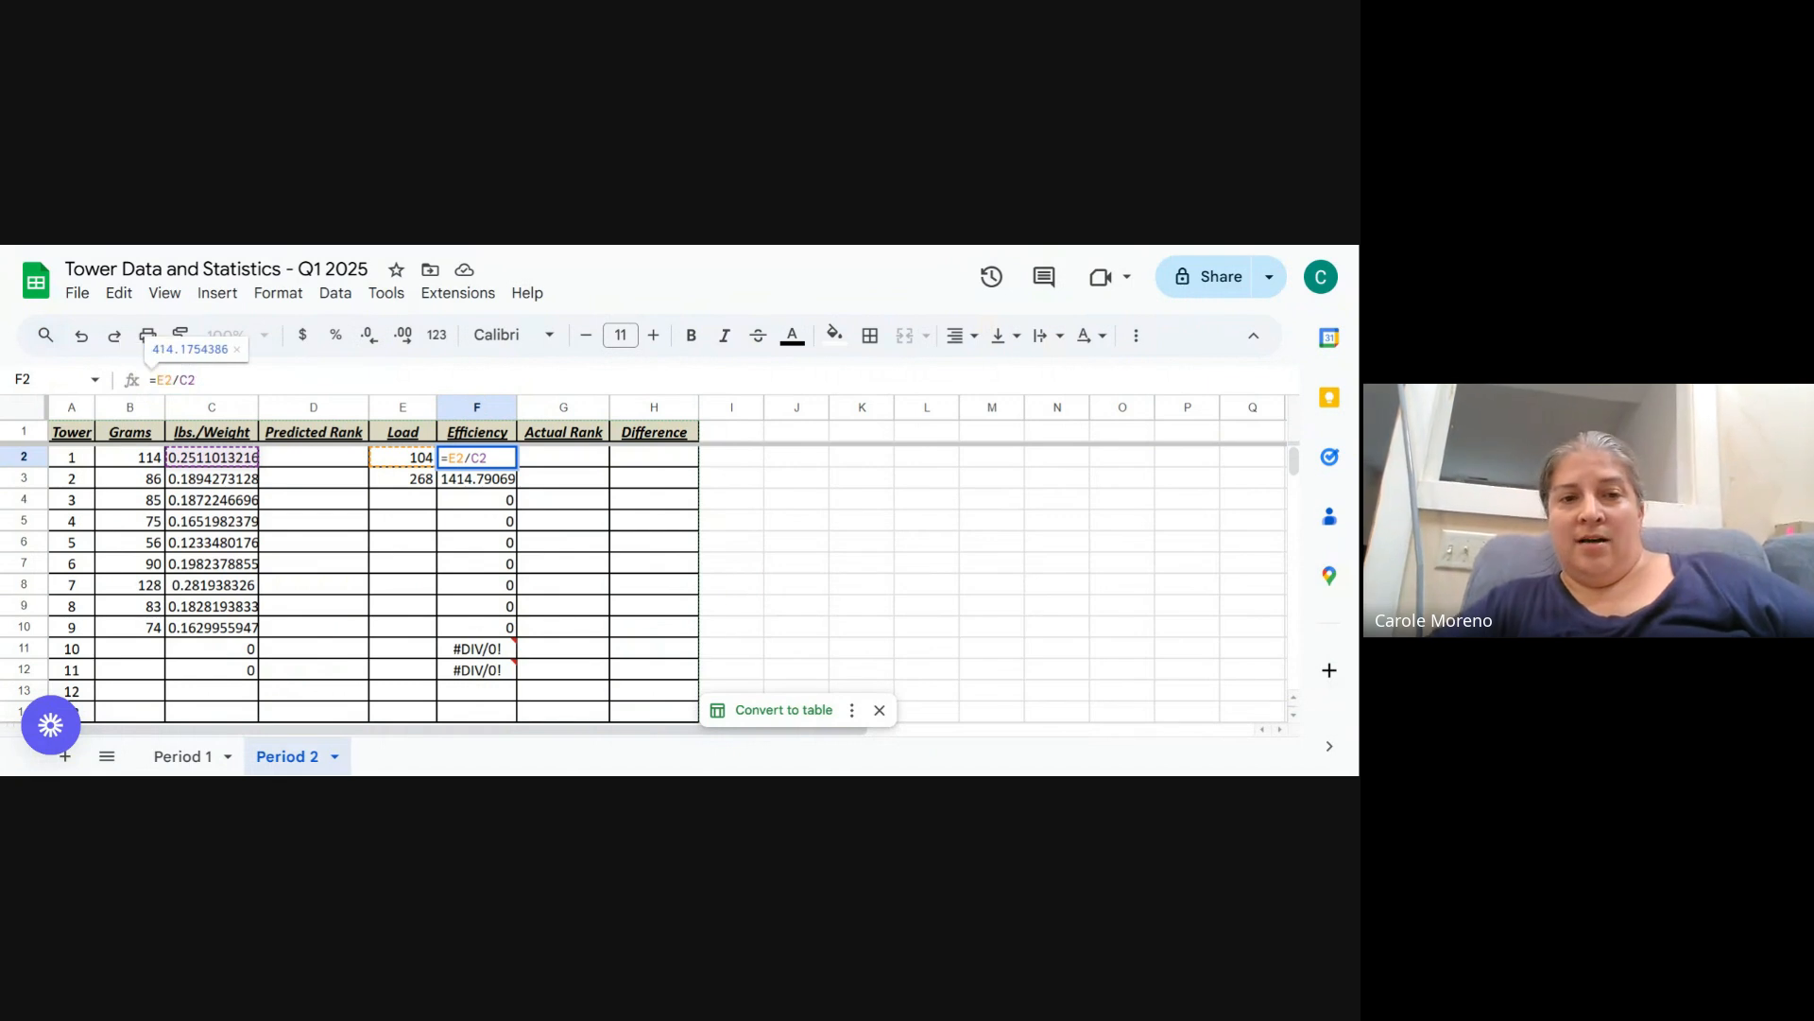
{"action": "key", "text": "Return"}
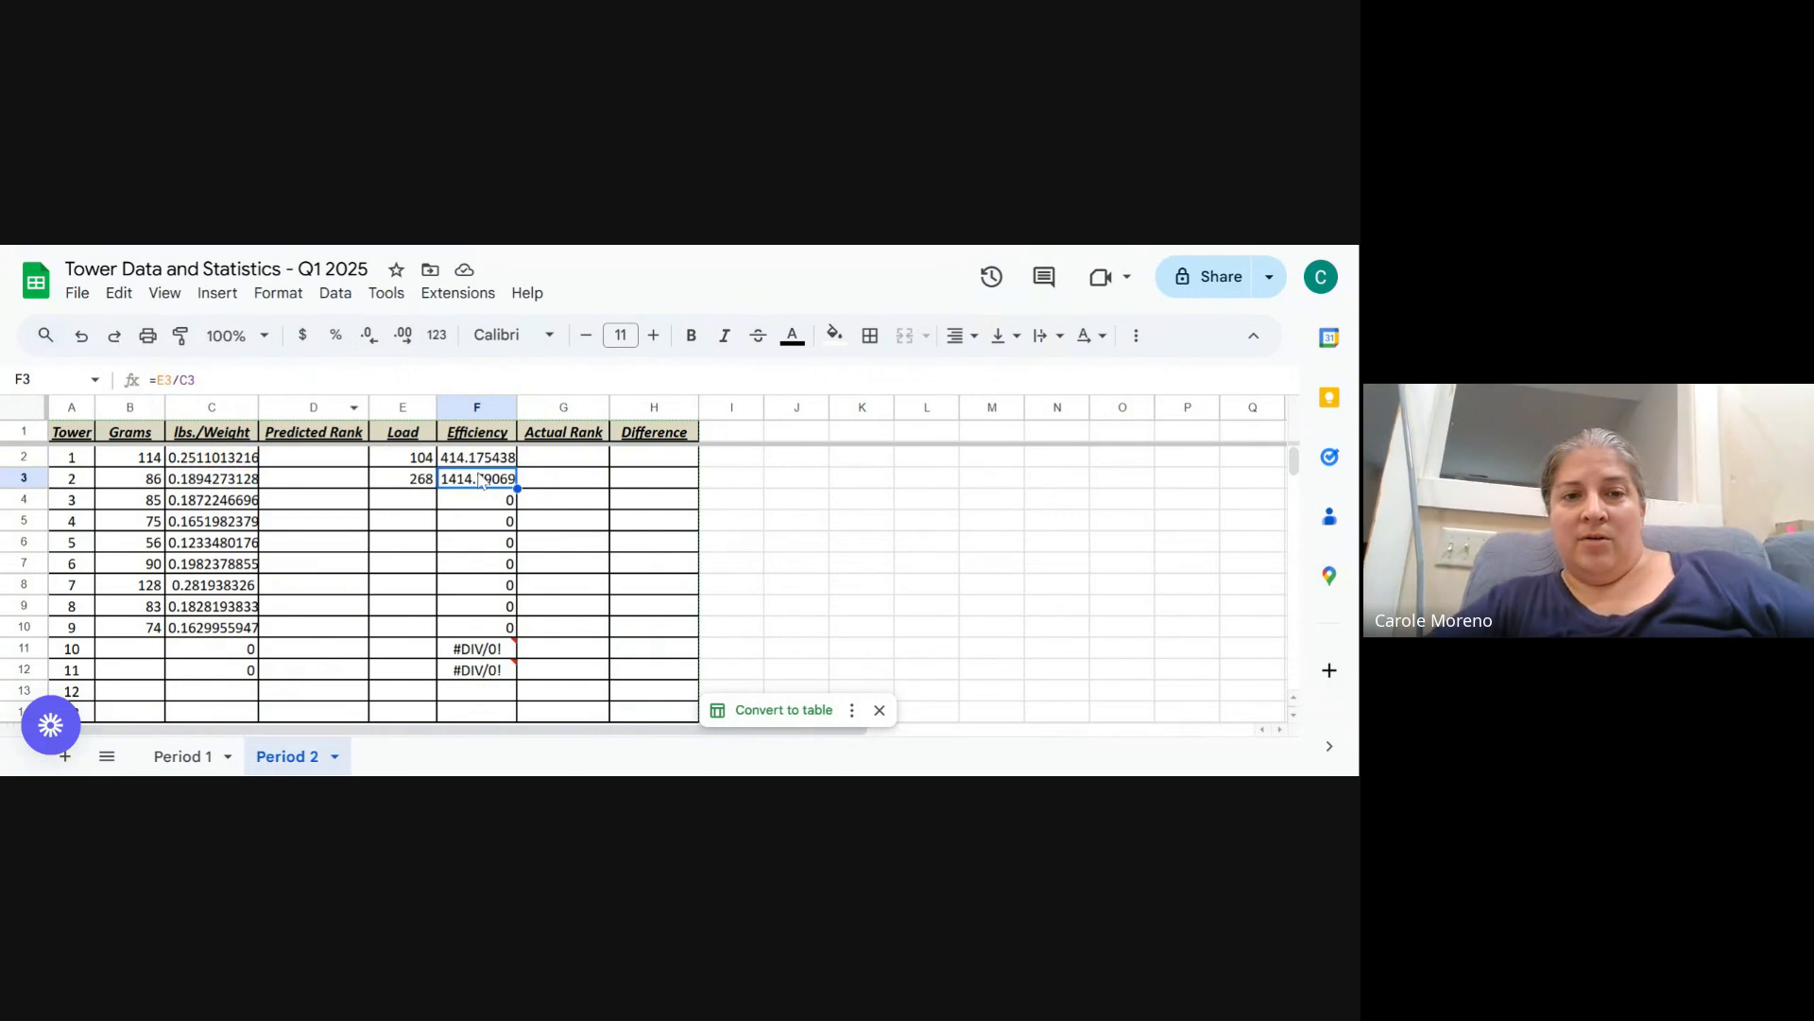
{"action": "key", "text": "Up"}
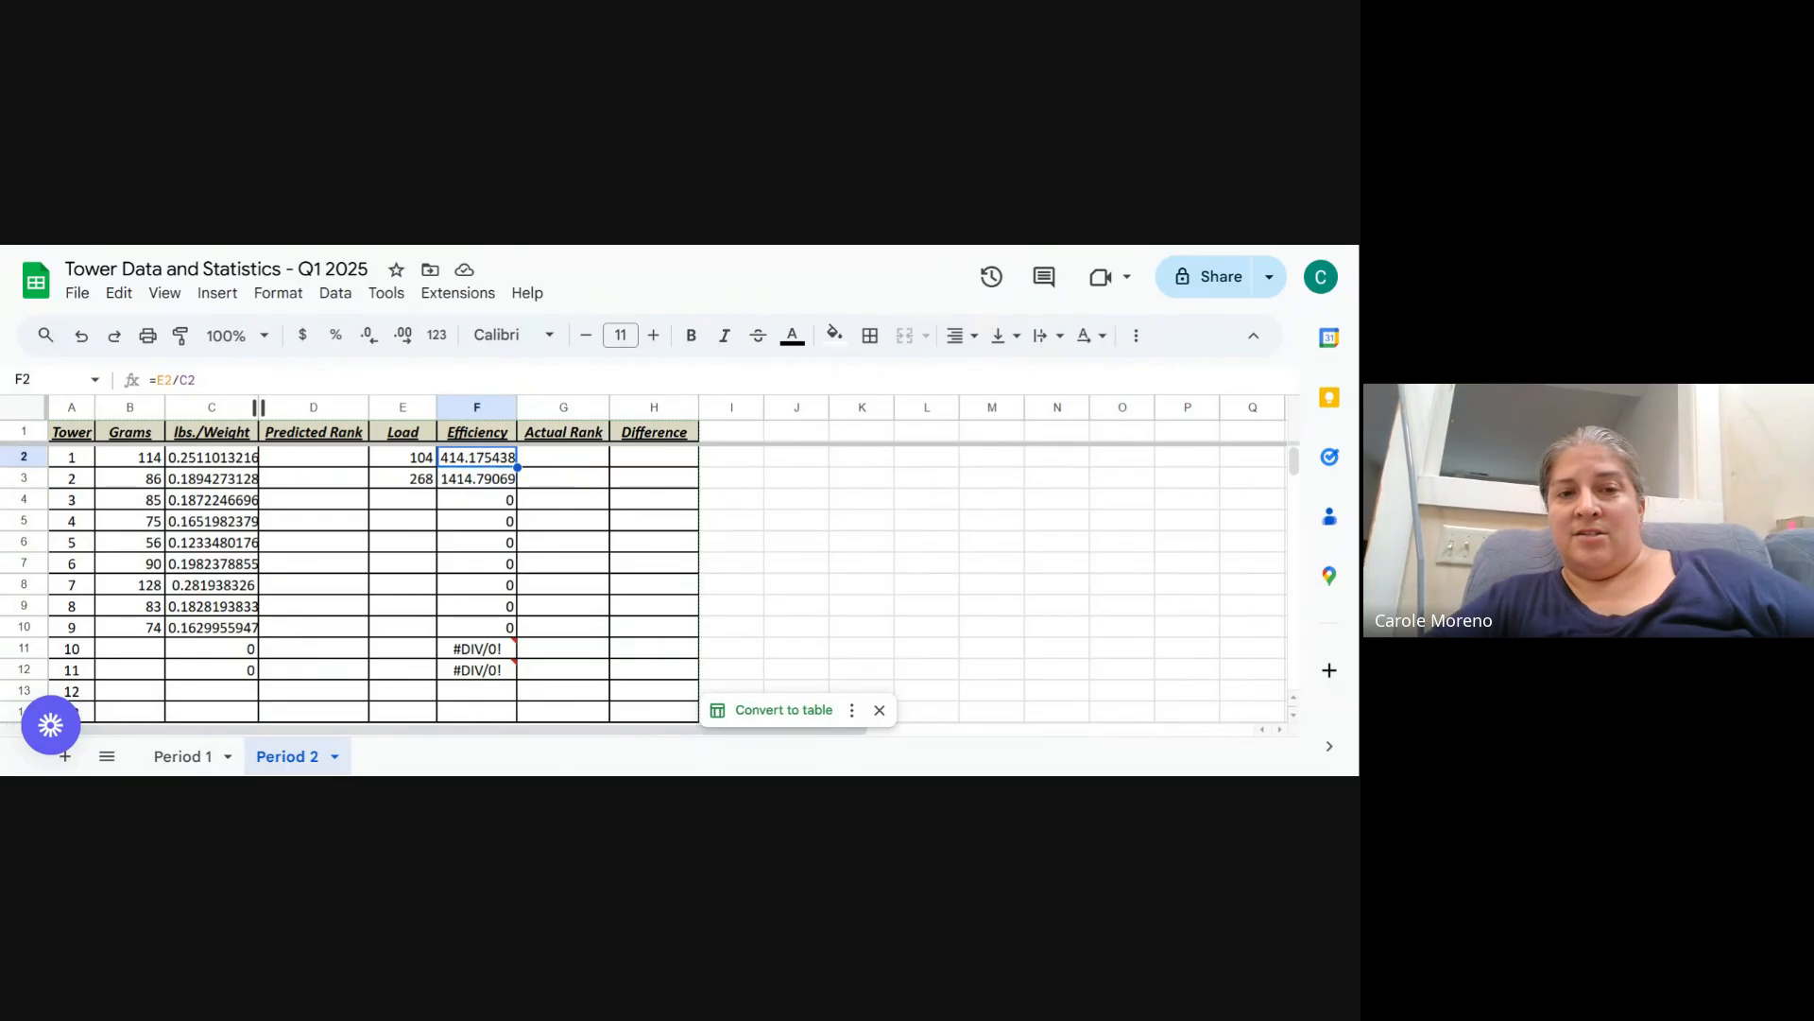
{"action": "left_click", "coordinate": [506, 502]}
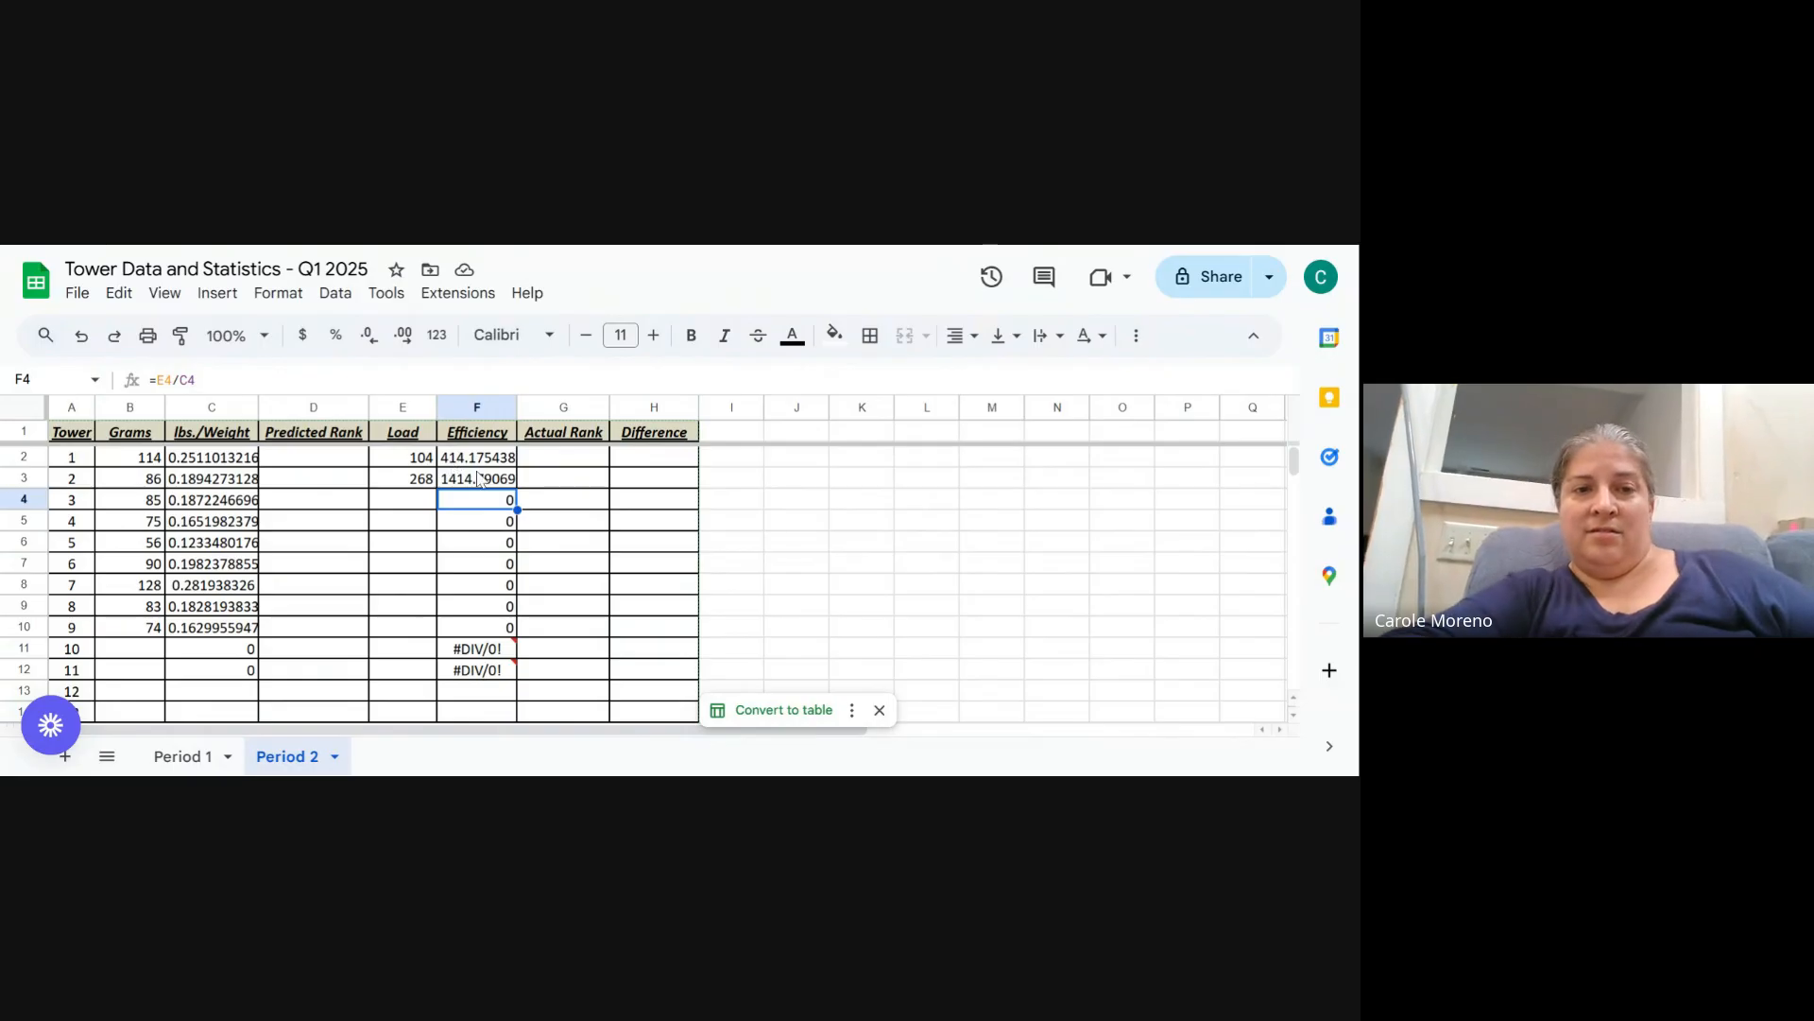
{"action": "left_click_drag", "start_coordinate": [24, 467], "coordinate": [24, 528]}
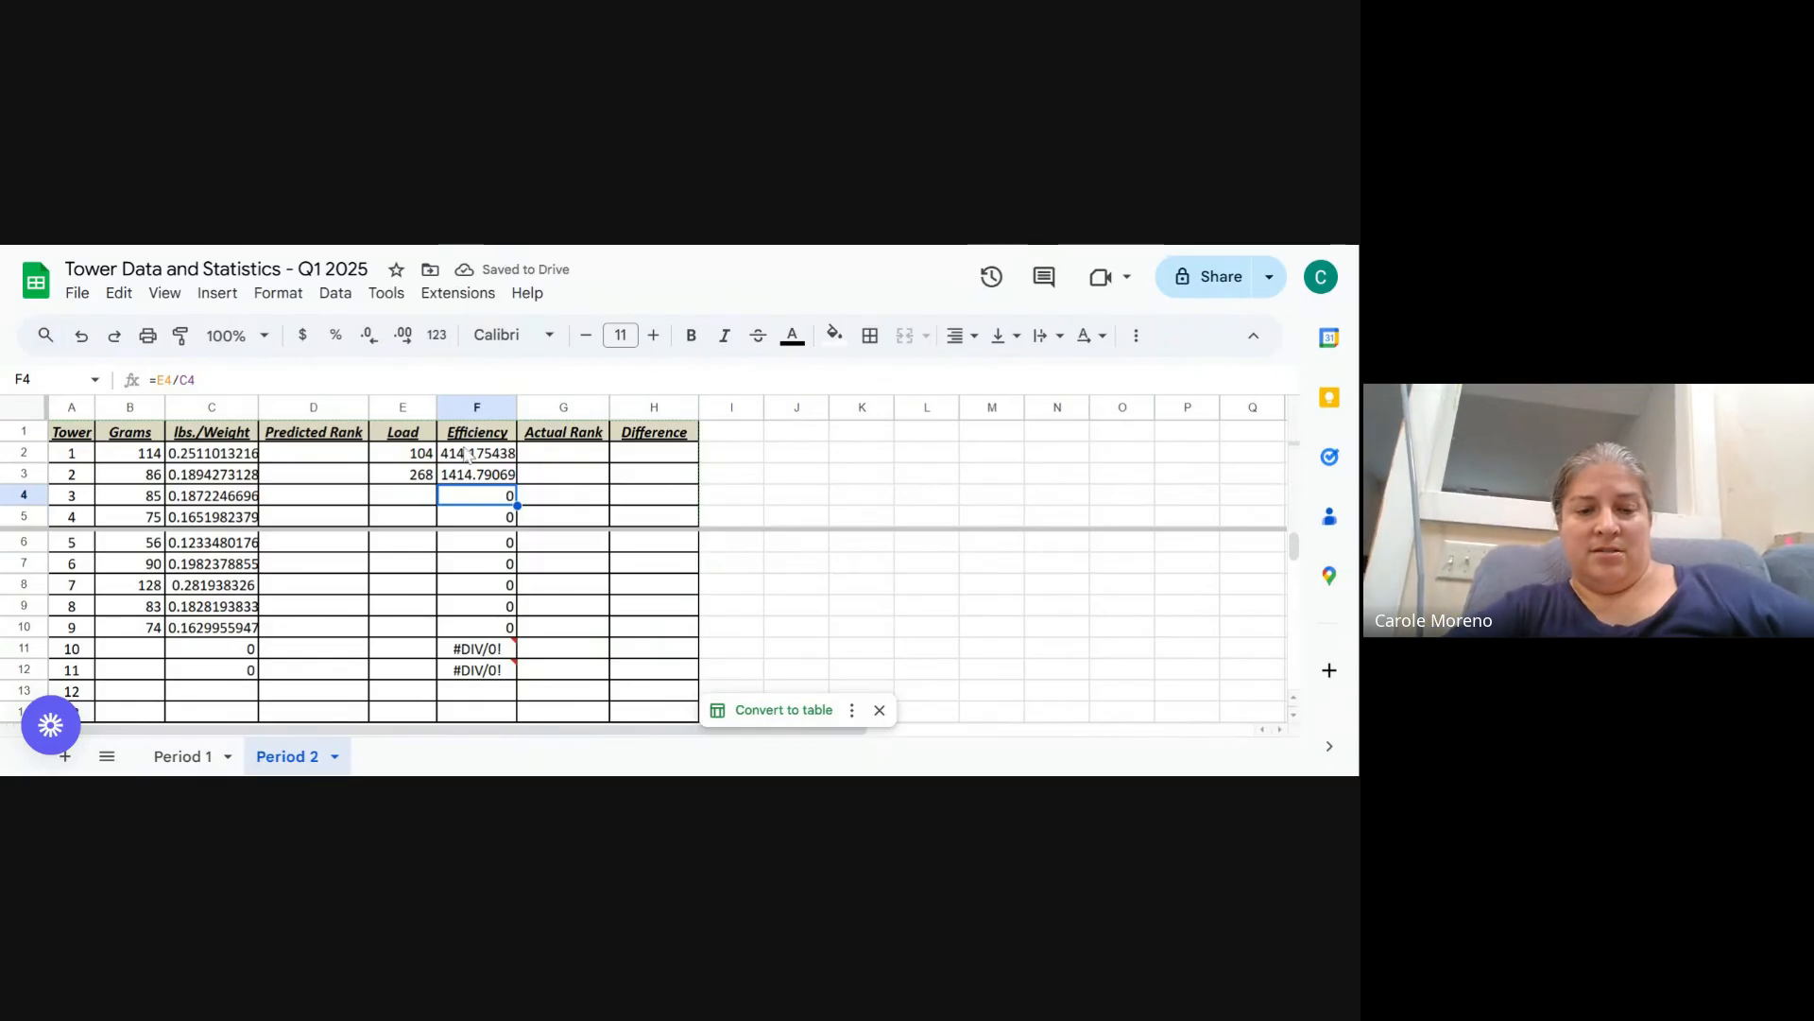
{"action": "key", "text": "ctrl+z"}
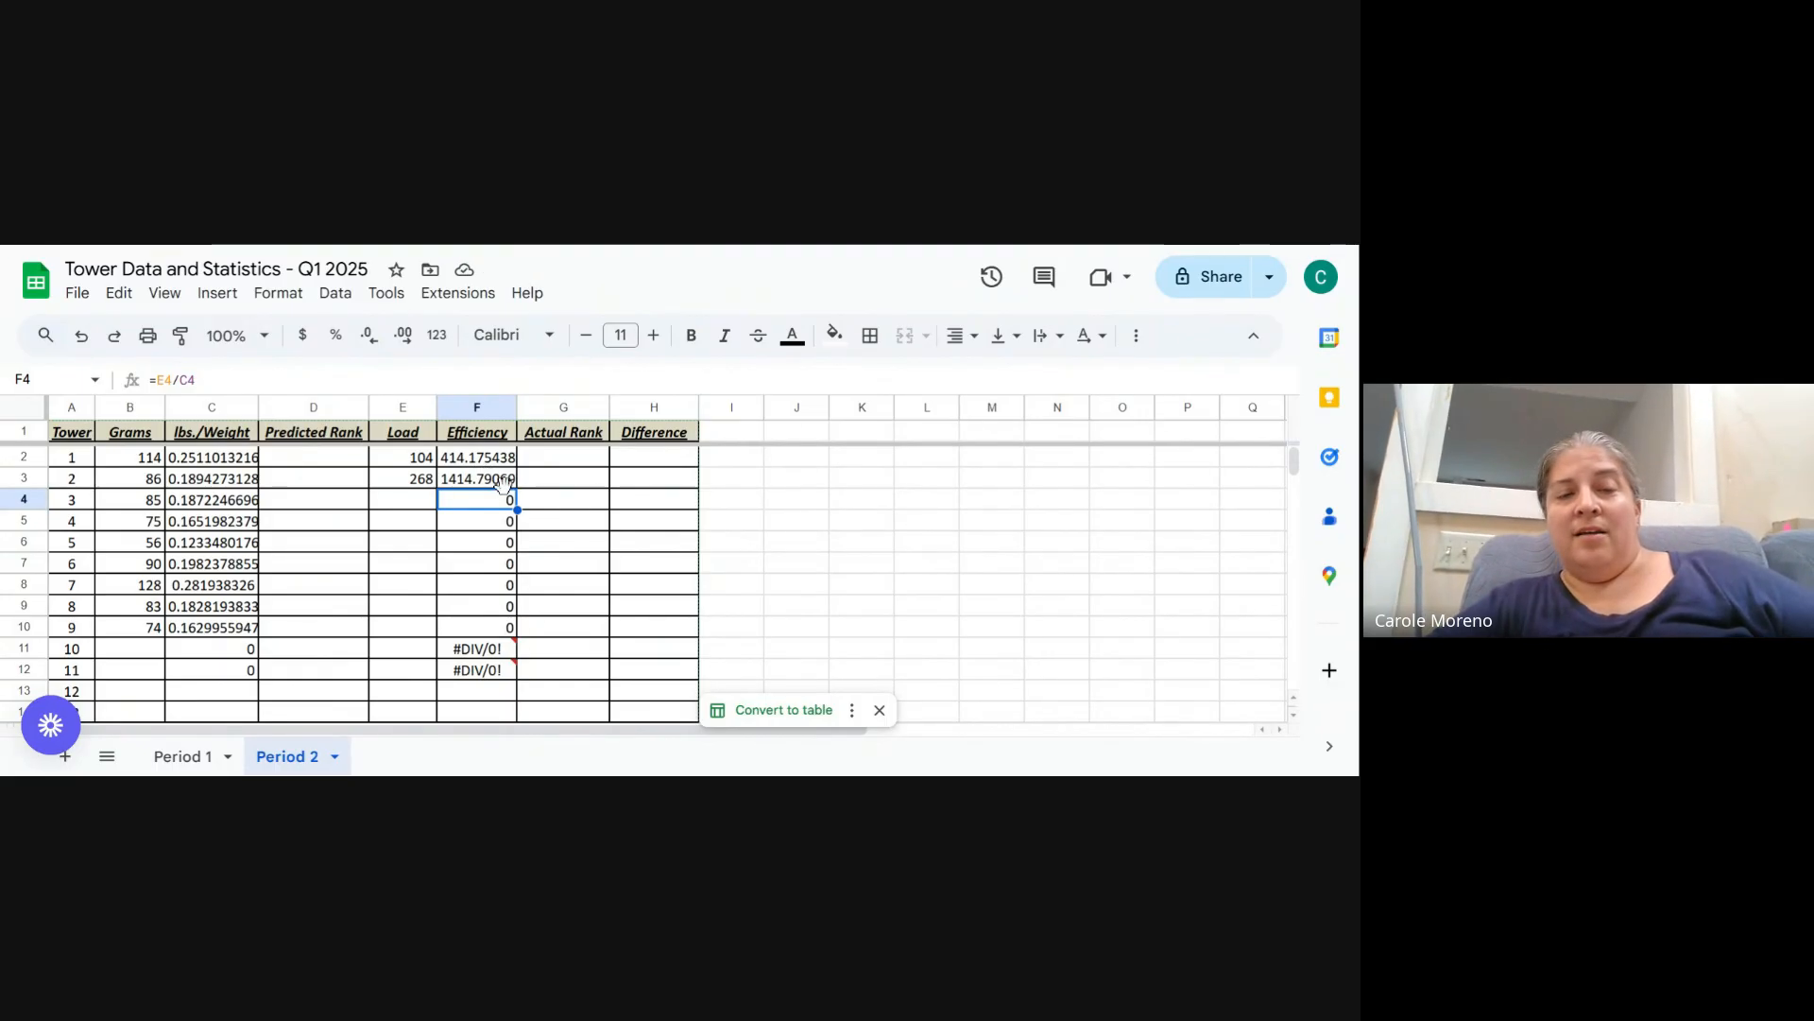
- Review the Efficiency range from tower 1 to row 12, including the #DIV/0! error cells for towers 10 and 11
{"action": "left_click", "coordinate": [505, 463]}
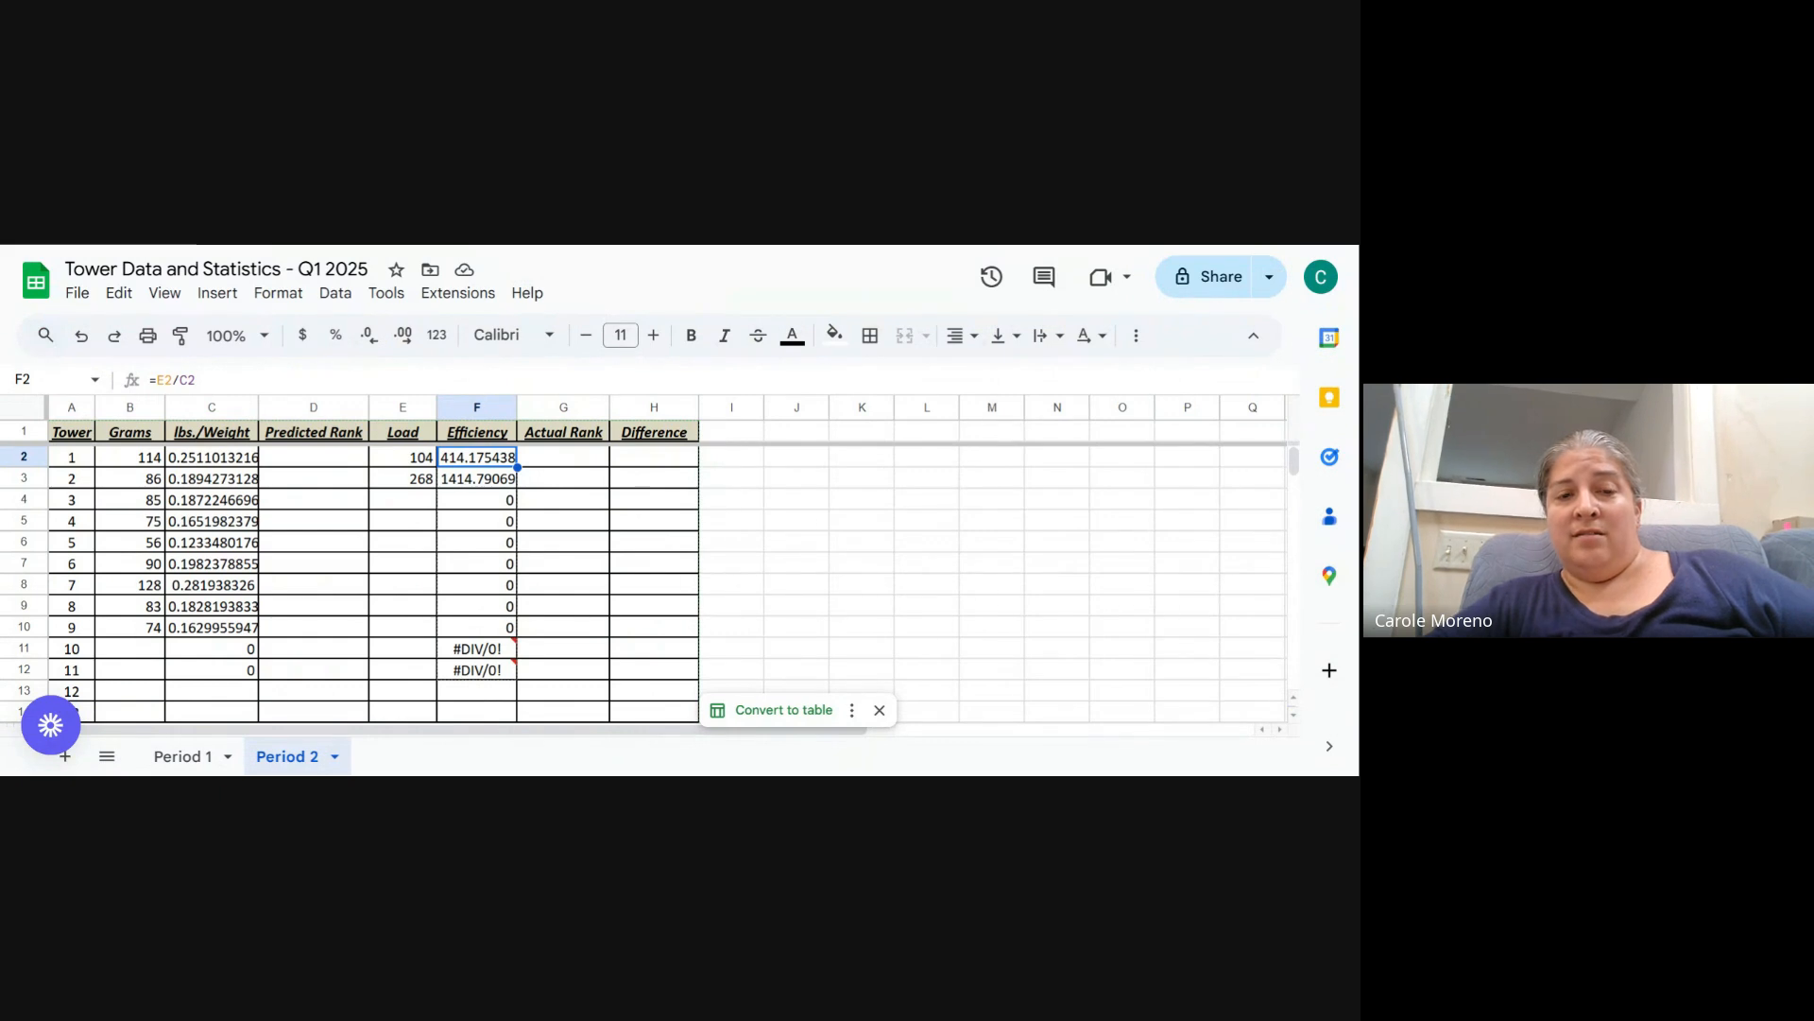
{"action": "left_click", "coordinate": [477, 670], "text": "shift"}
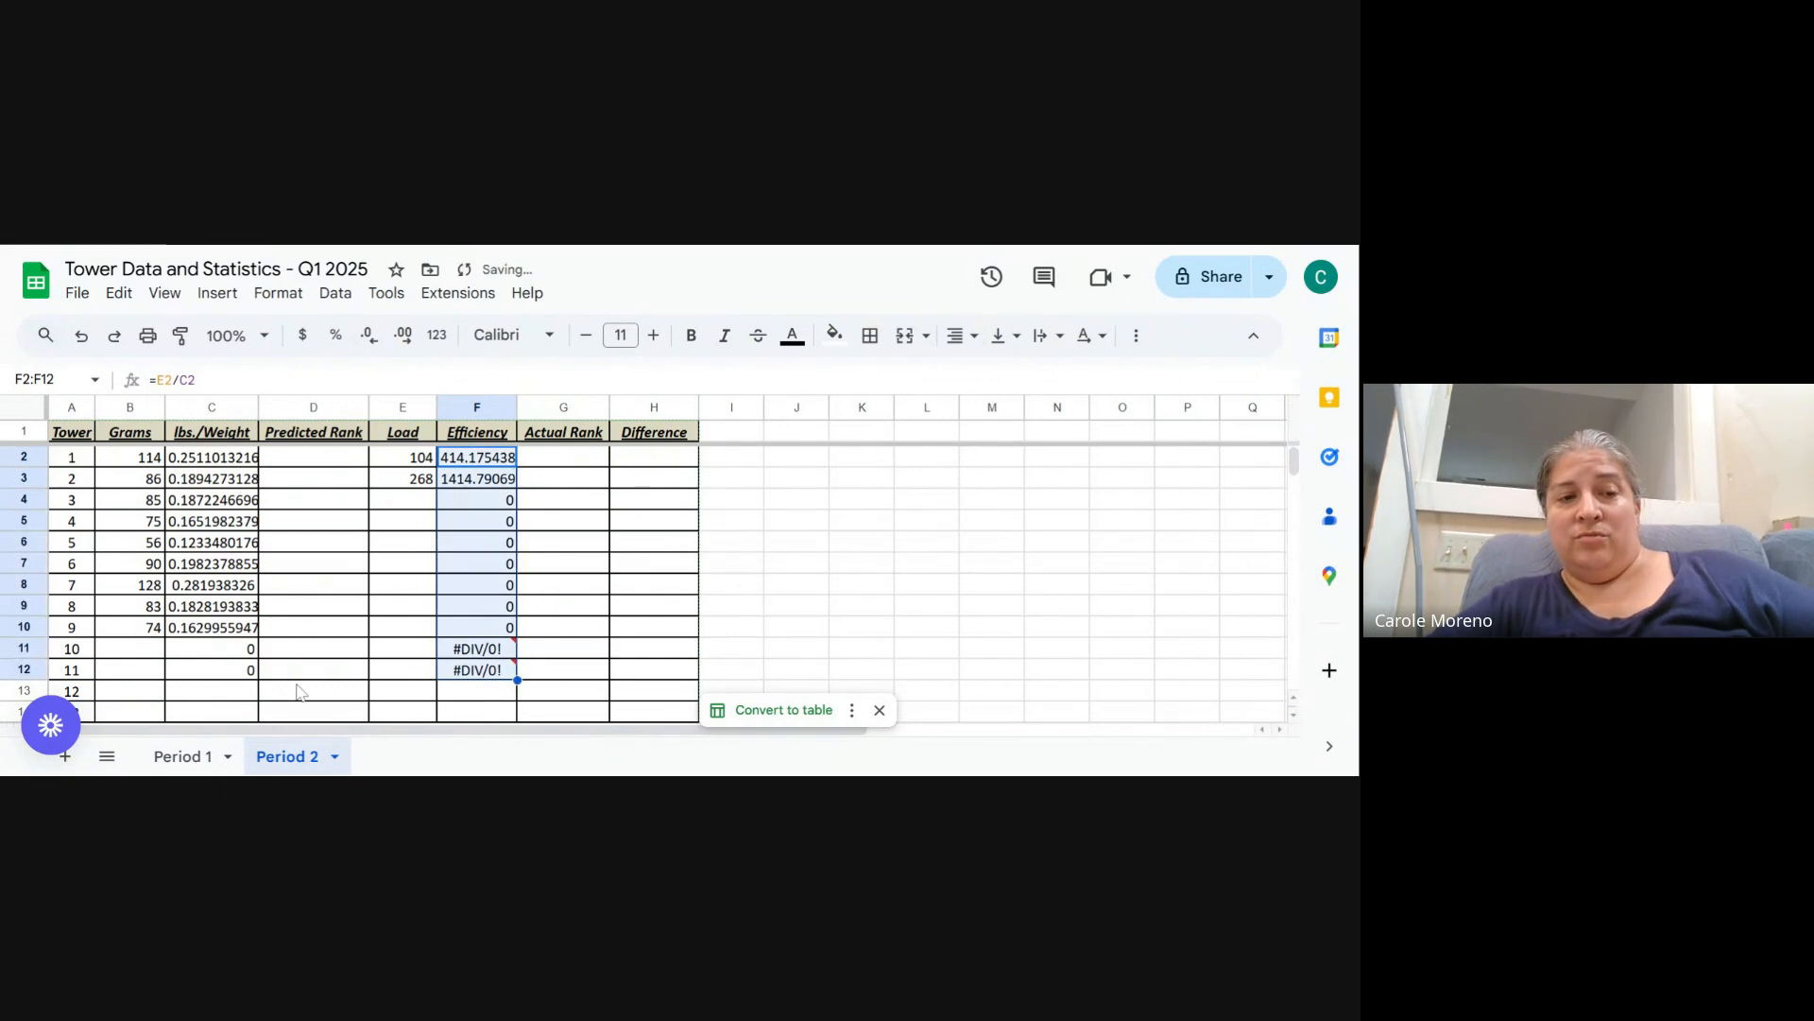
{"action": "left_click", "coordinate": [505, 673]}
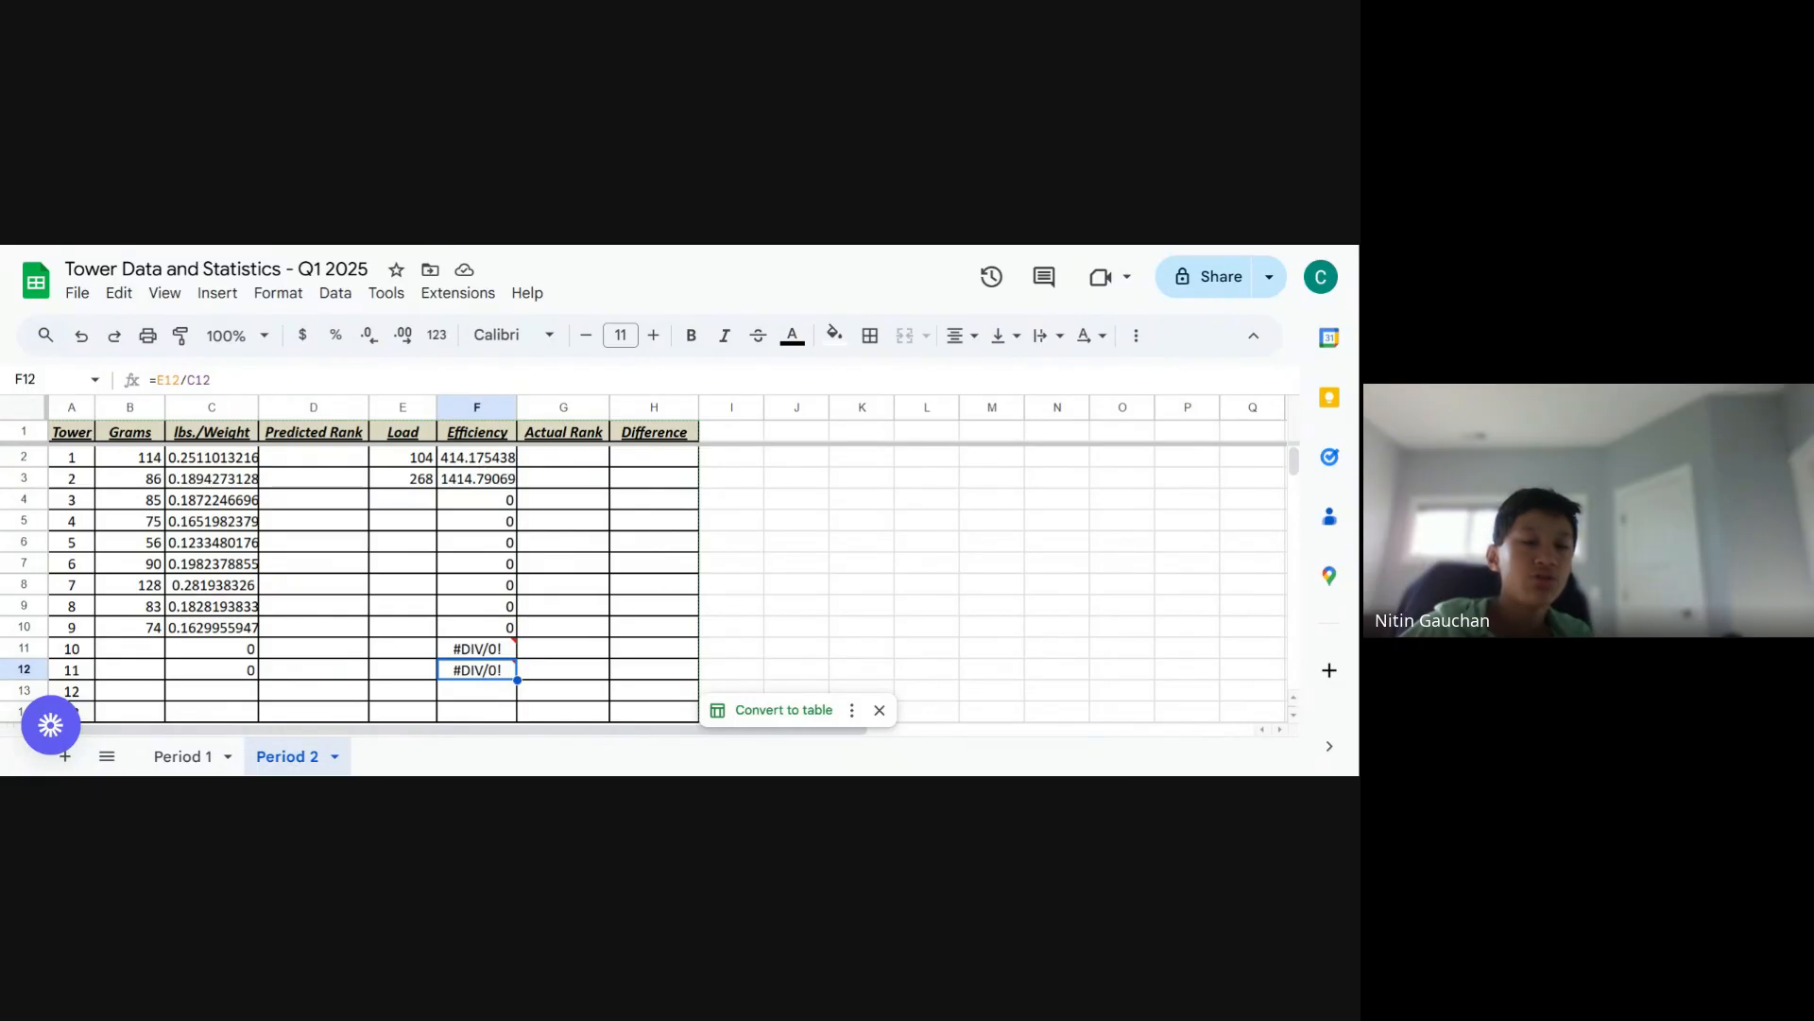
{"action": "left_click", "coordinate": [481, 463]}
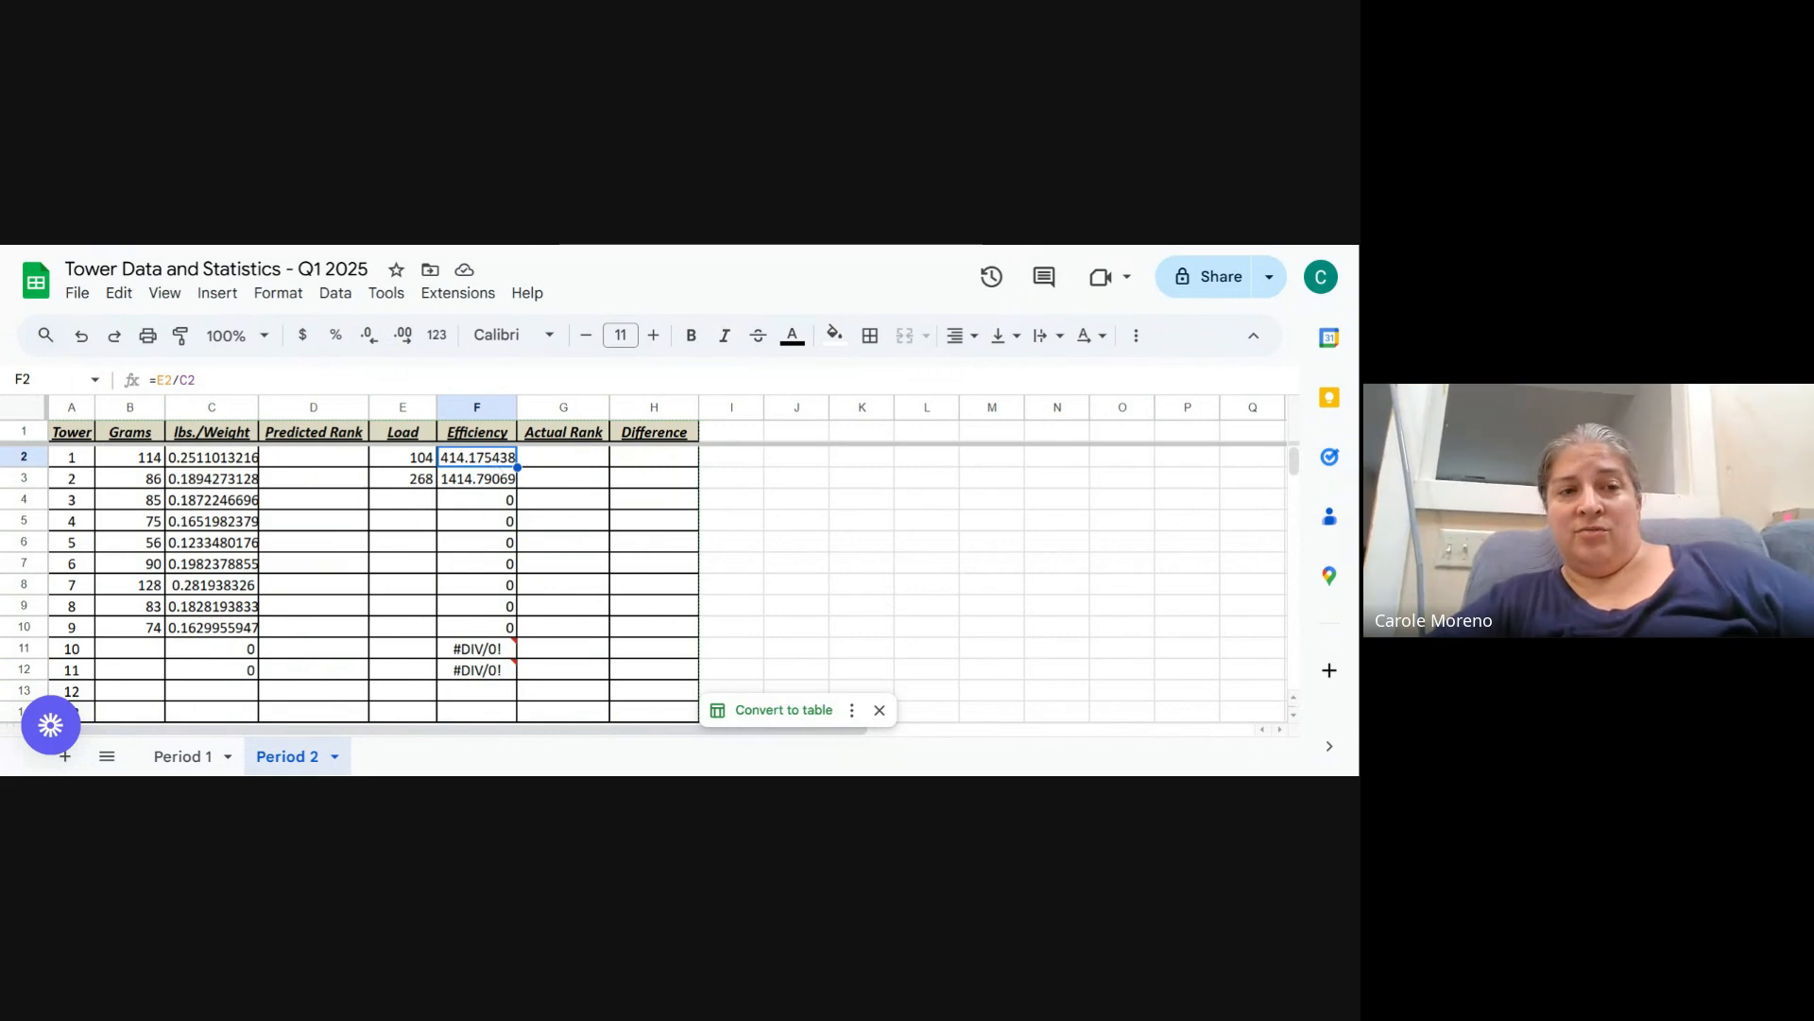
{"action": "mouse_move", "coordinate": [171, 379]}
{"action": "left_mouse_down"}
{"action": "mouse_move", "coordinate": [196, 379]}
{"action": "mouse_move", "coordinate": [150, 380]}
{"action": "left_mouse_up"}
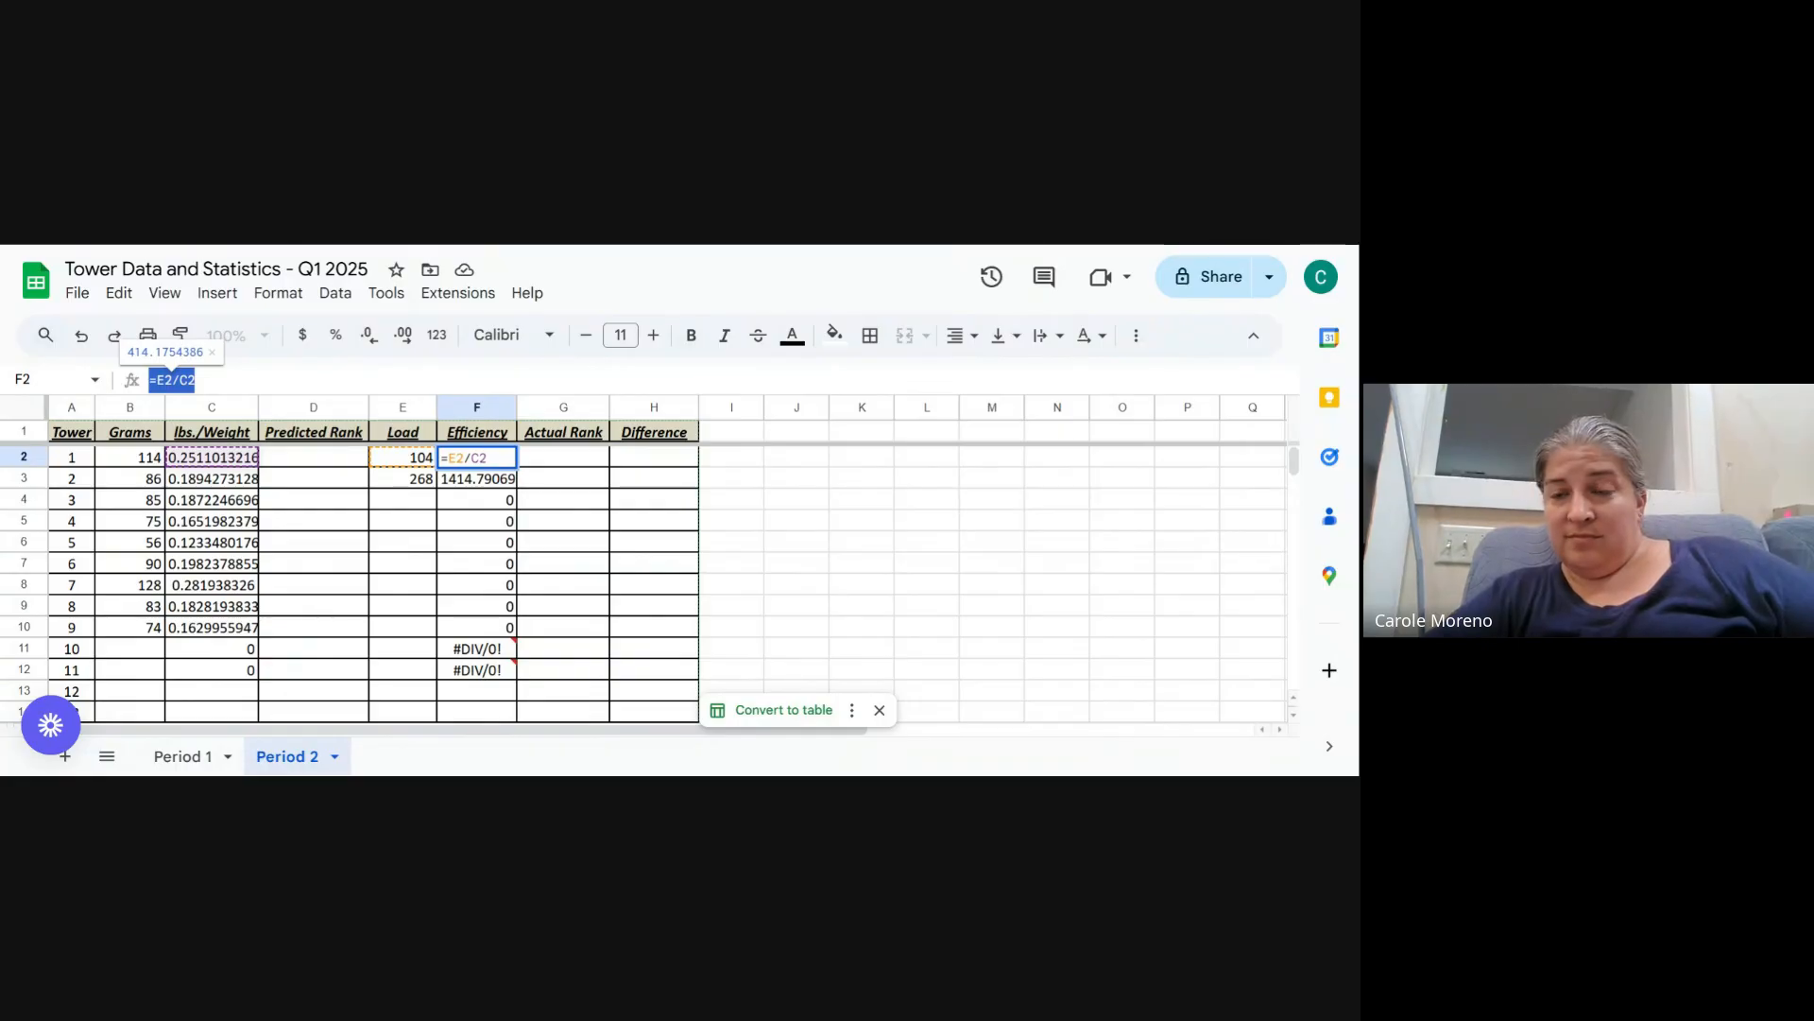
{"action": "left_click", "coordinate": [195, 380]}
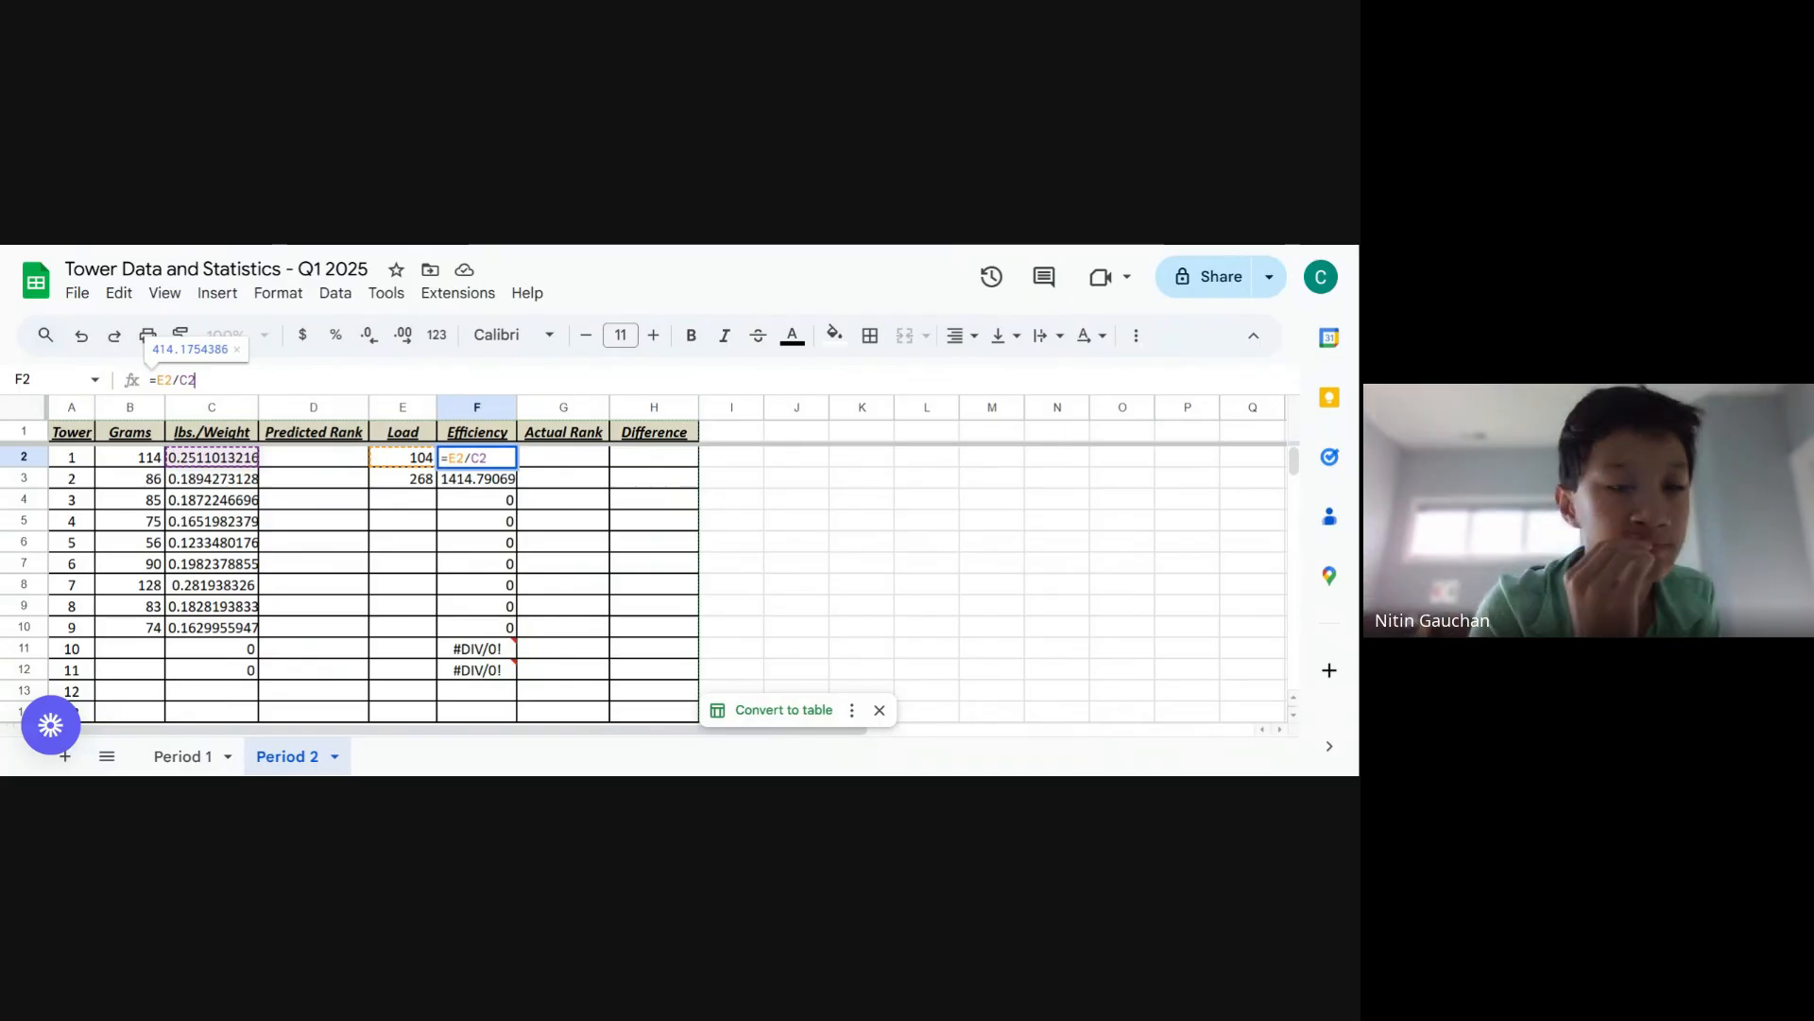
{"action": "key", "text": "Return"}
{"action": "left_click", "coordinate": [488, 463]}
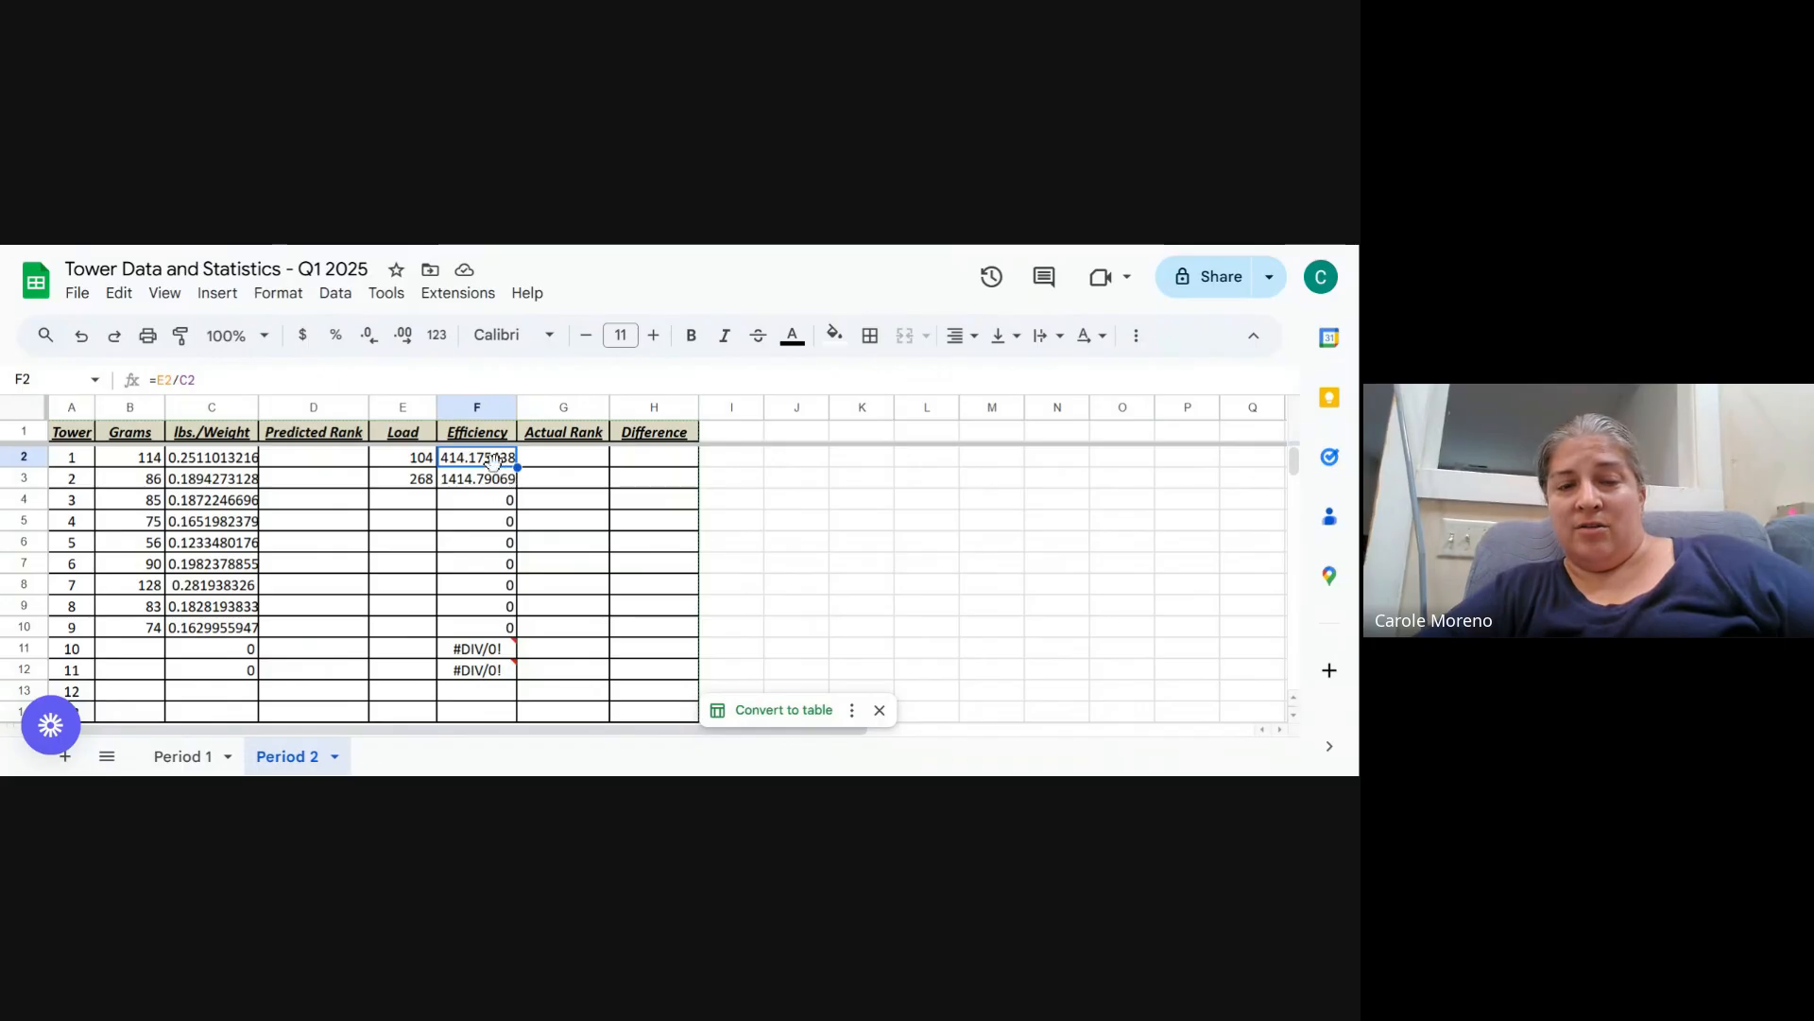
{"action": "left_click", "coordinate": [548, 502]}
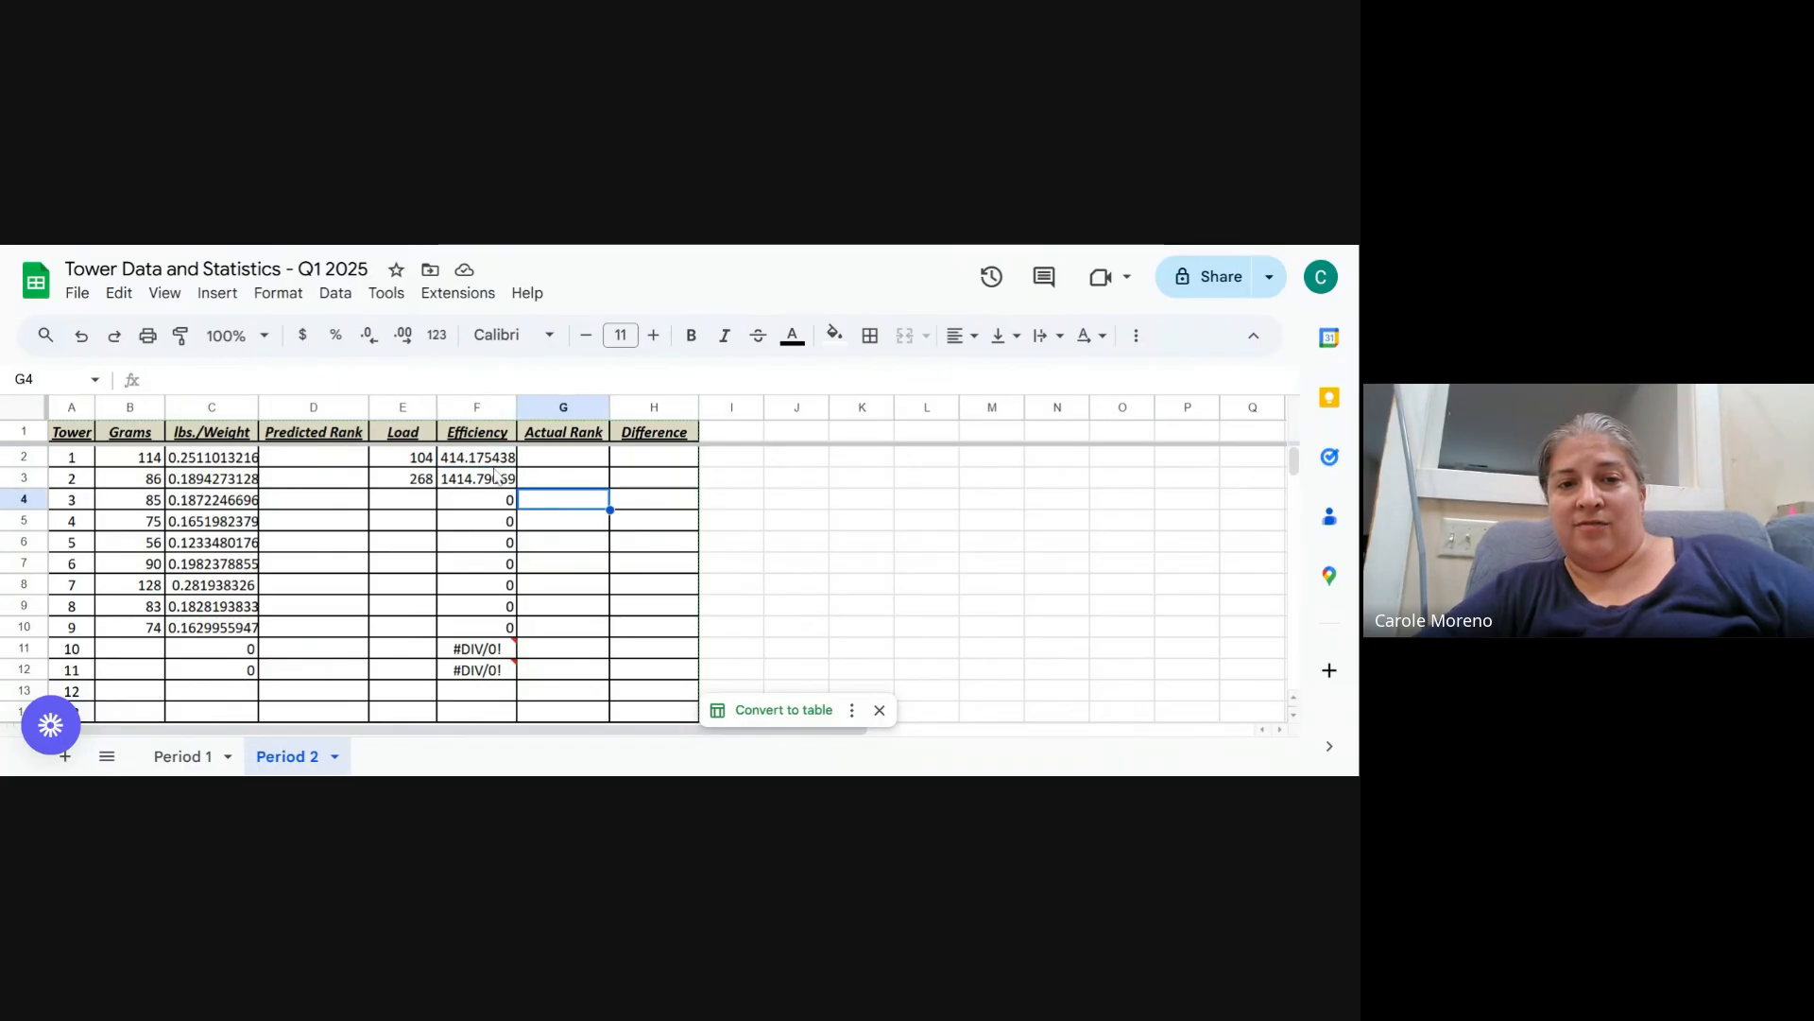
{"action": "left_click", "coordinate": [492, 462]}
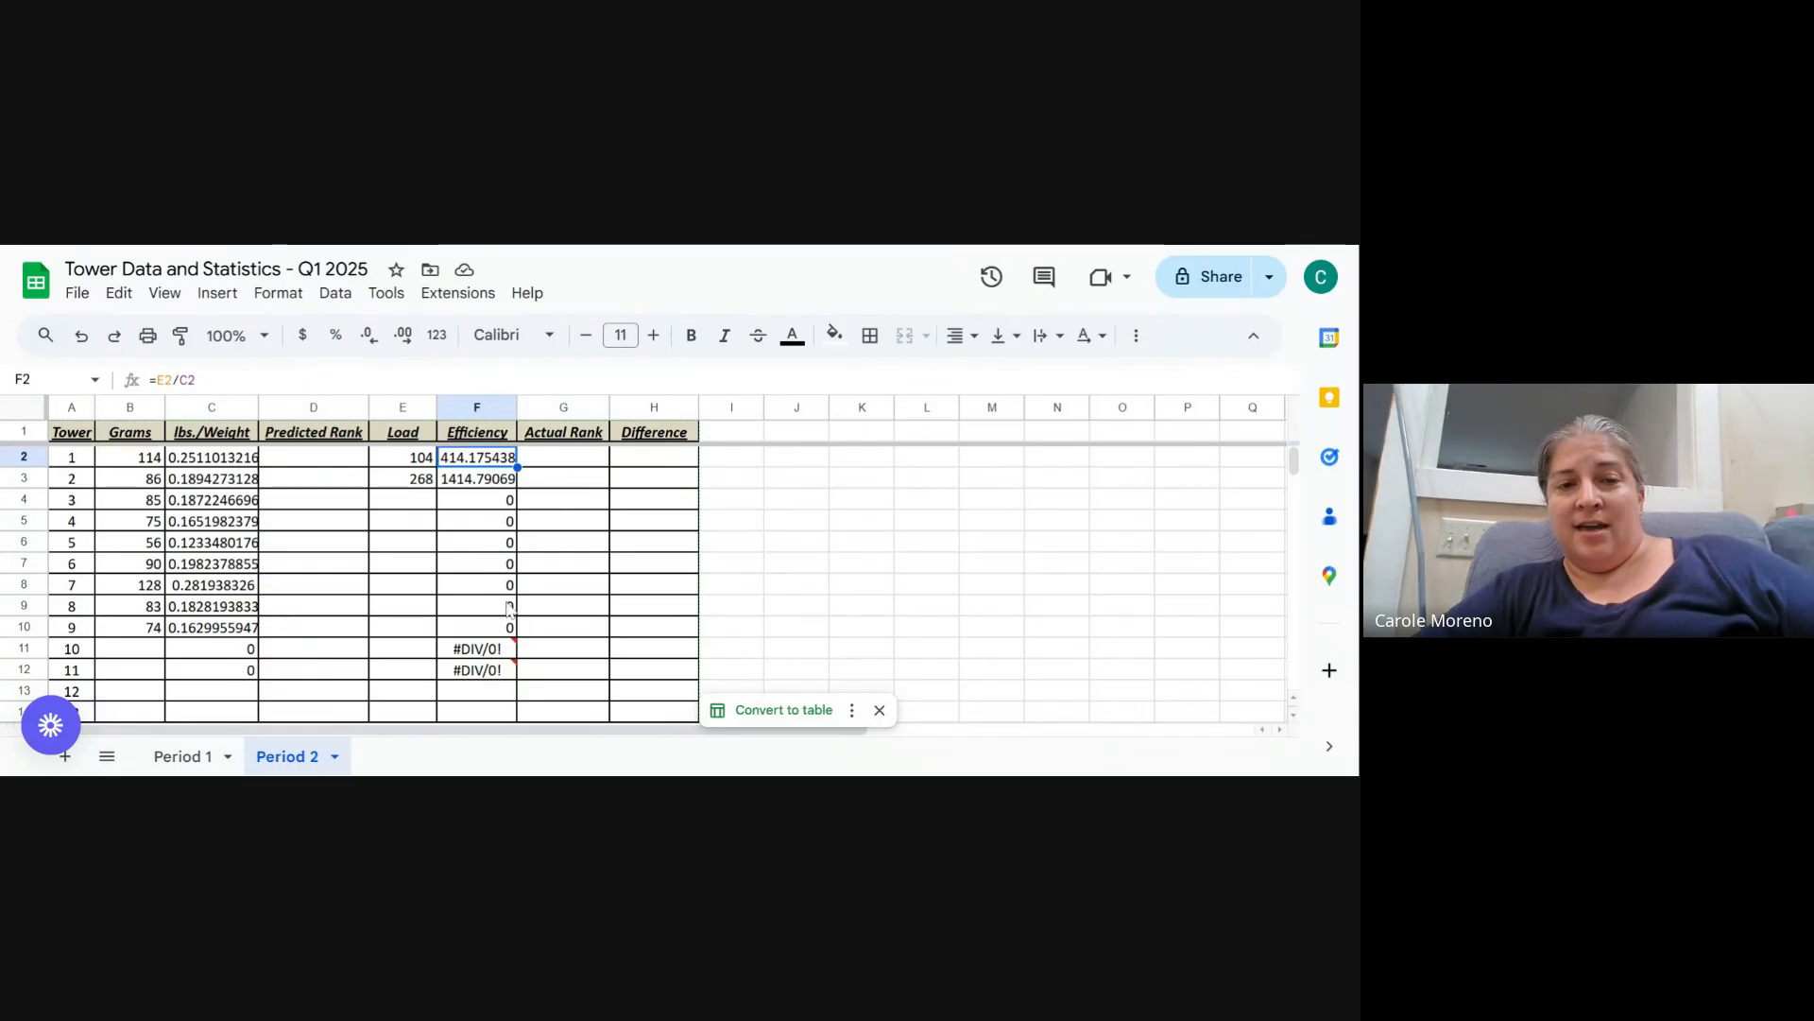
{"action": "mouse_move", "coordinate": [501, 676]}
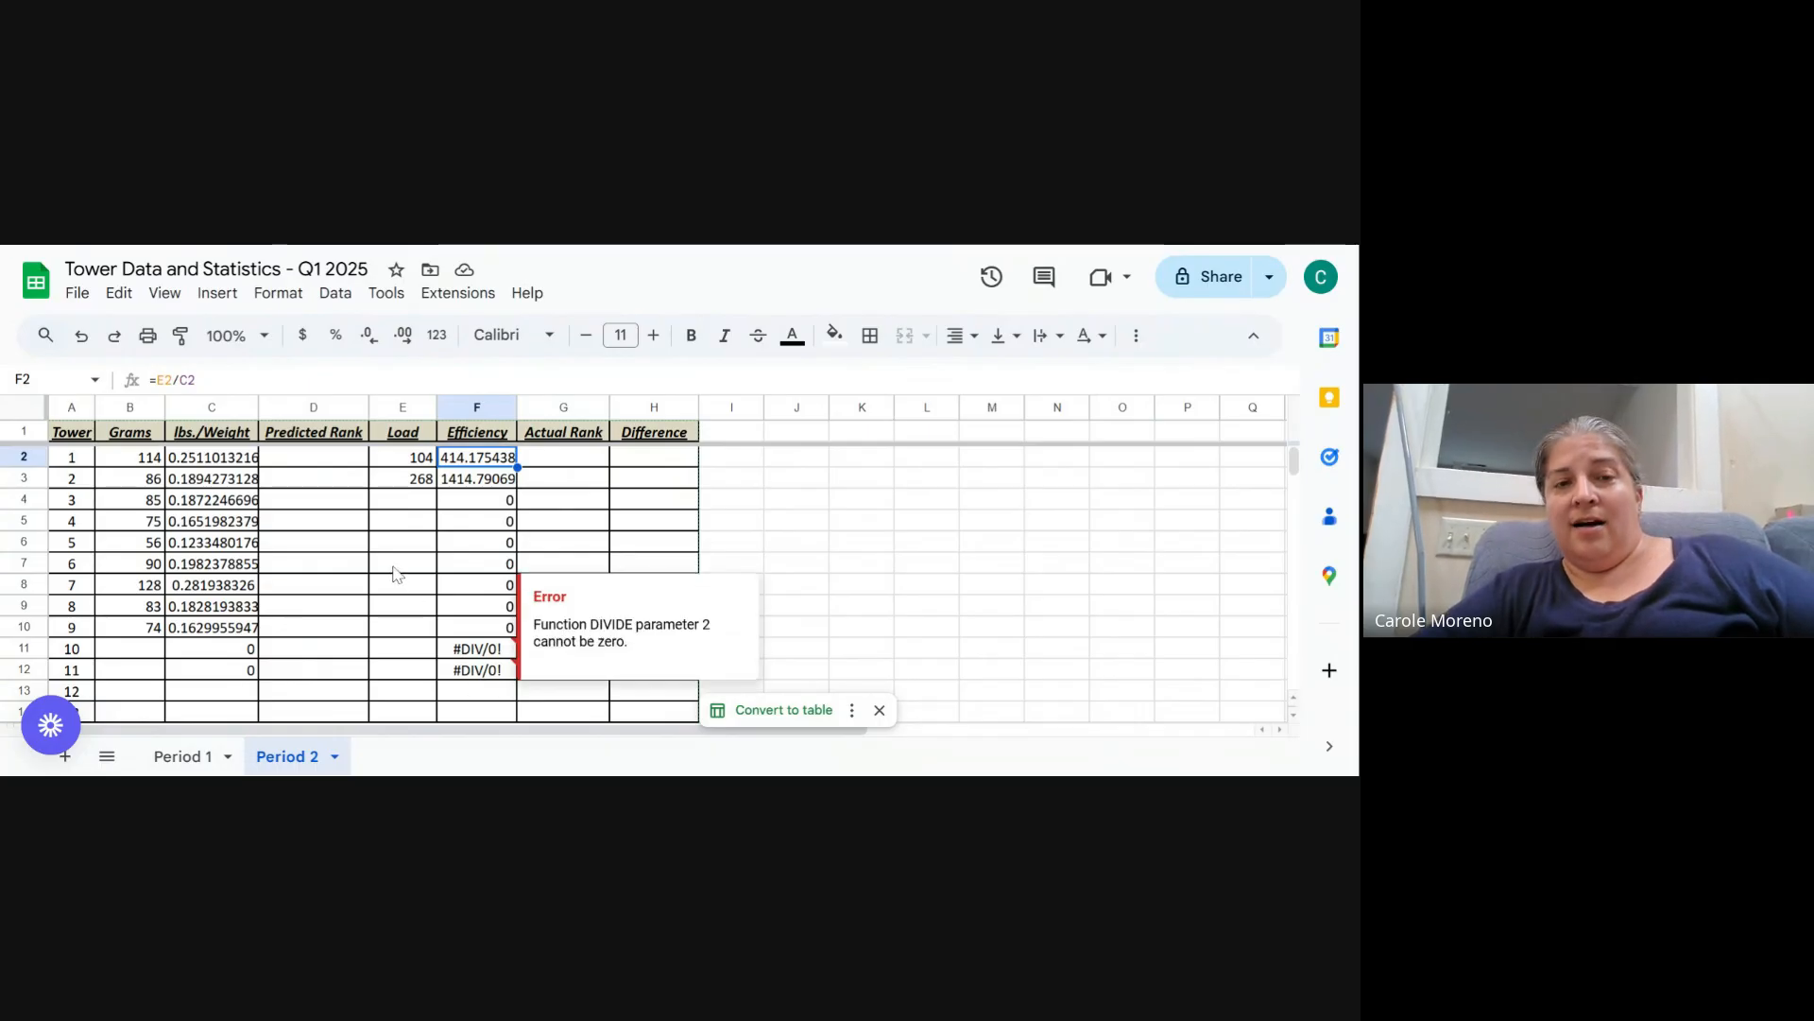
- Compare the tower 1 lbs./Weight formula with its Efficiency formula, then select the Load cell for tower 3
{"action": "left_click_drag", "start_coordinate": [397, 567], "coordinate": [402, 586]}
{"action": "left_click", "coordinate": [494, 463]}
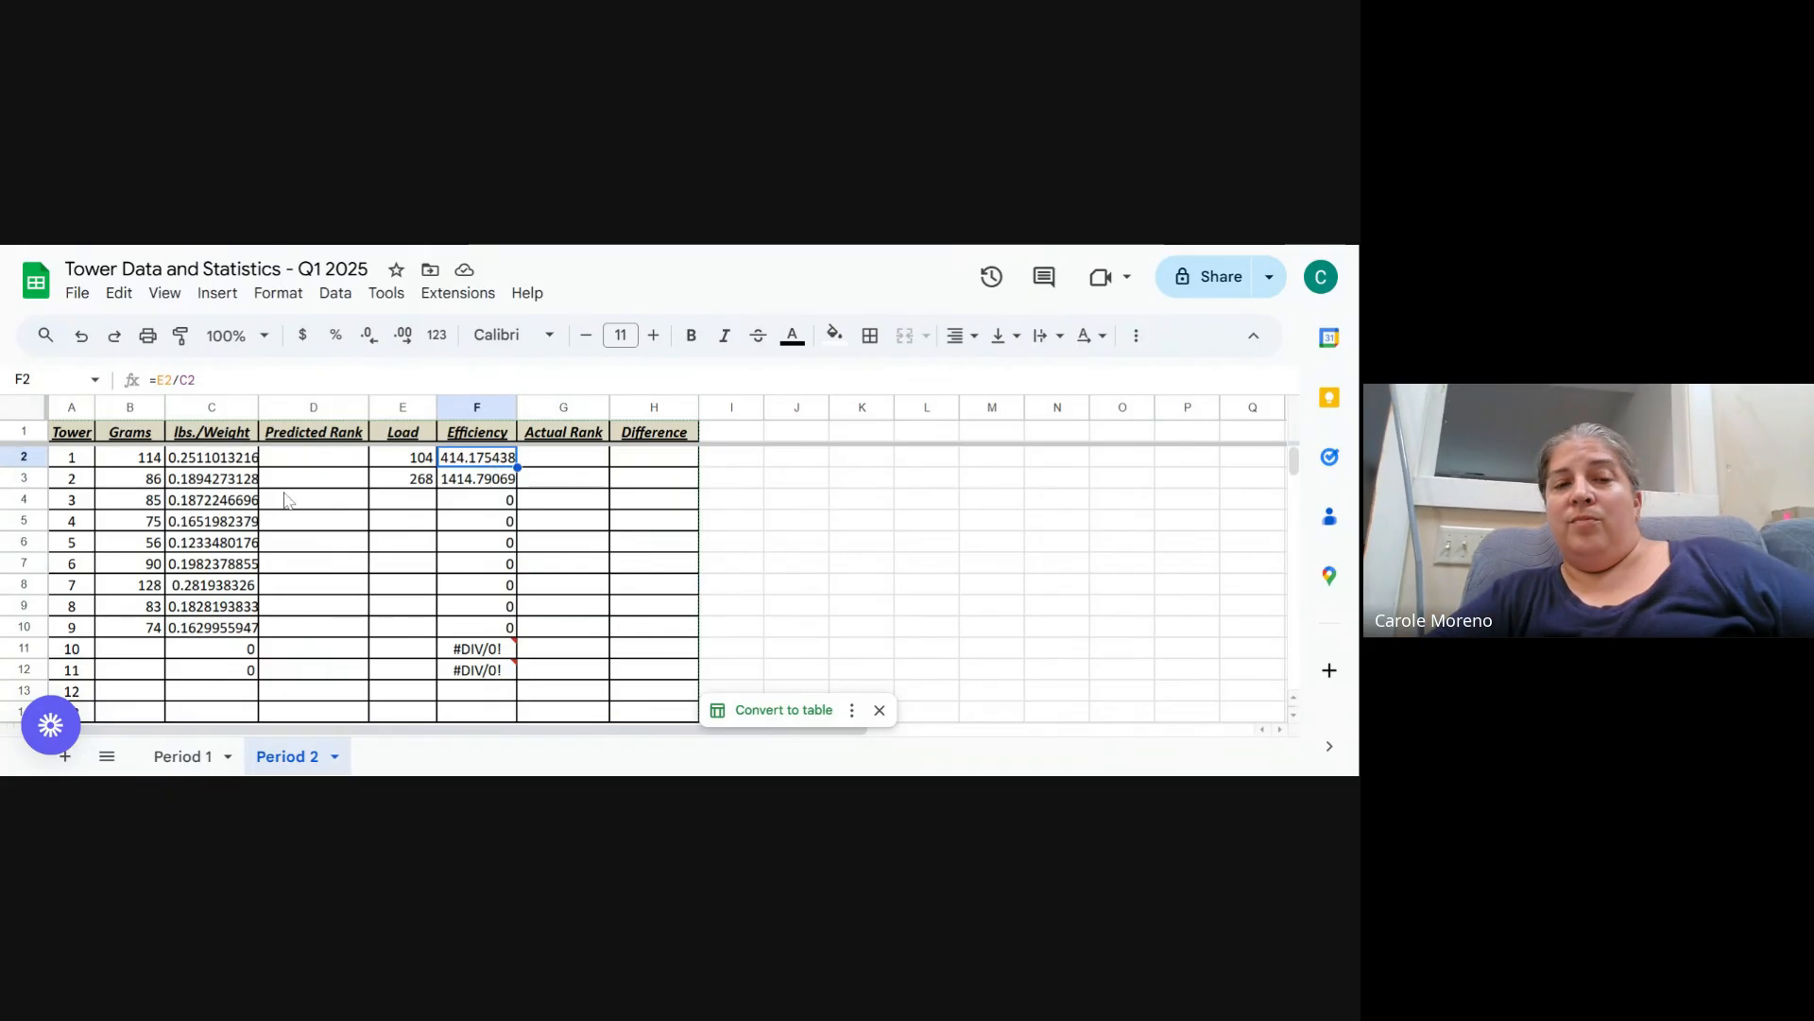
{"action": "mouse_move", "coordinate": [489, 677]}
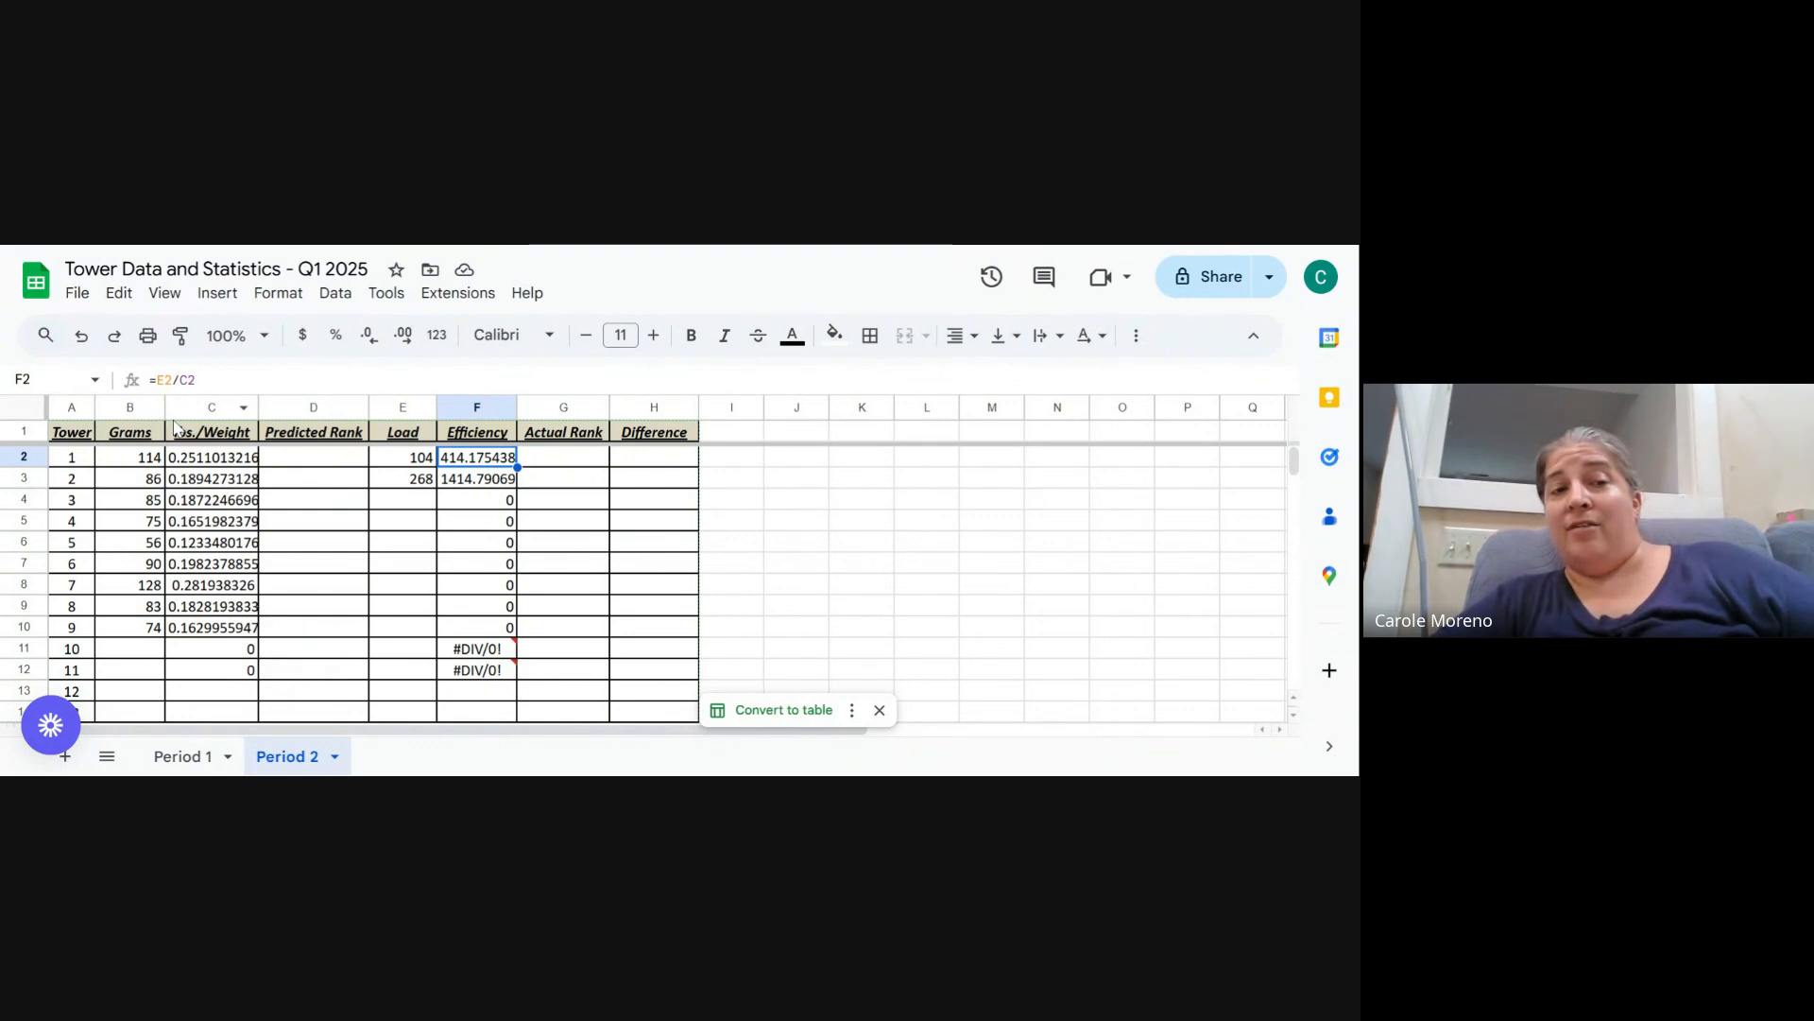
{"action": "left_click", "coordinate": [223, 461]}
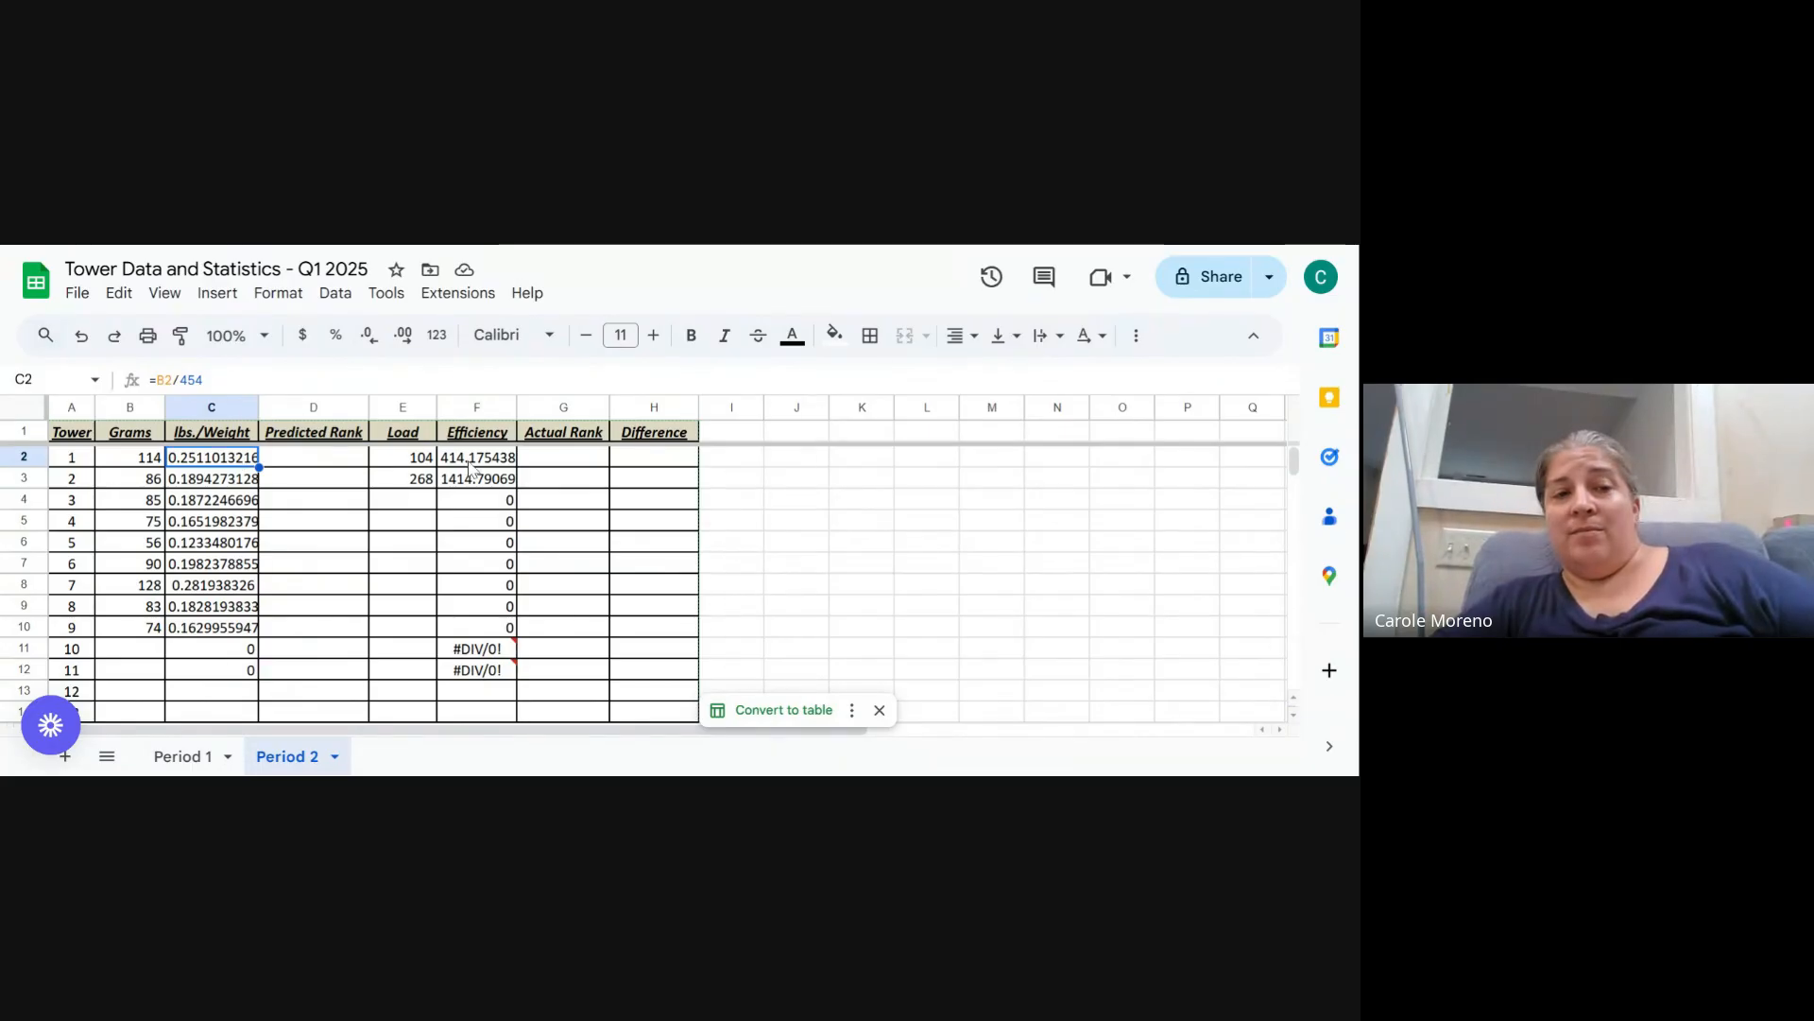
{"action": "left_click", "coordinate": [471, 463]}
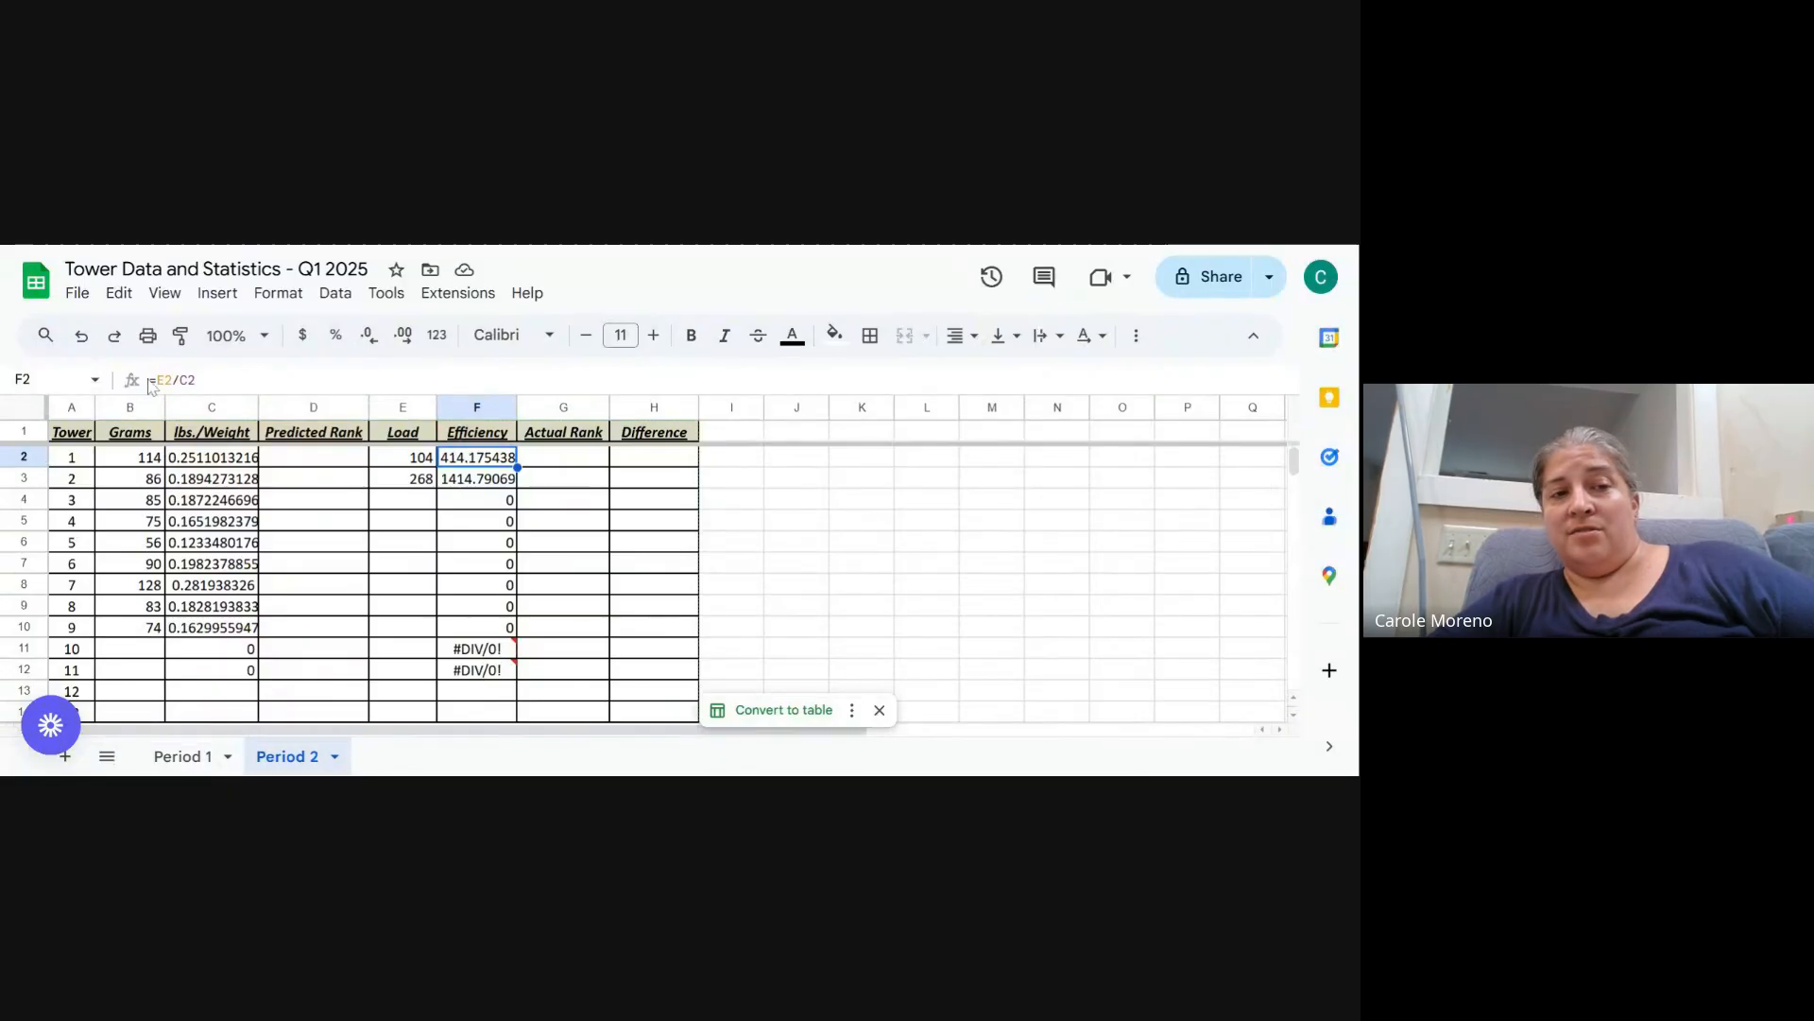
{"action": "left_click", "coordinate": [217, 460]}
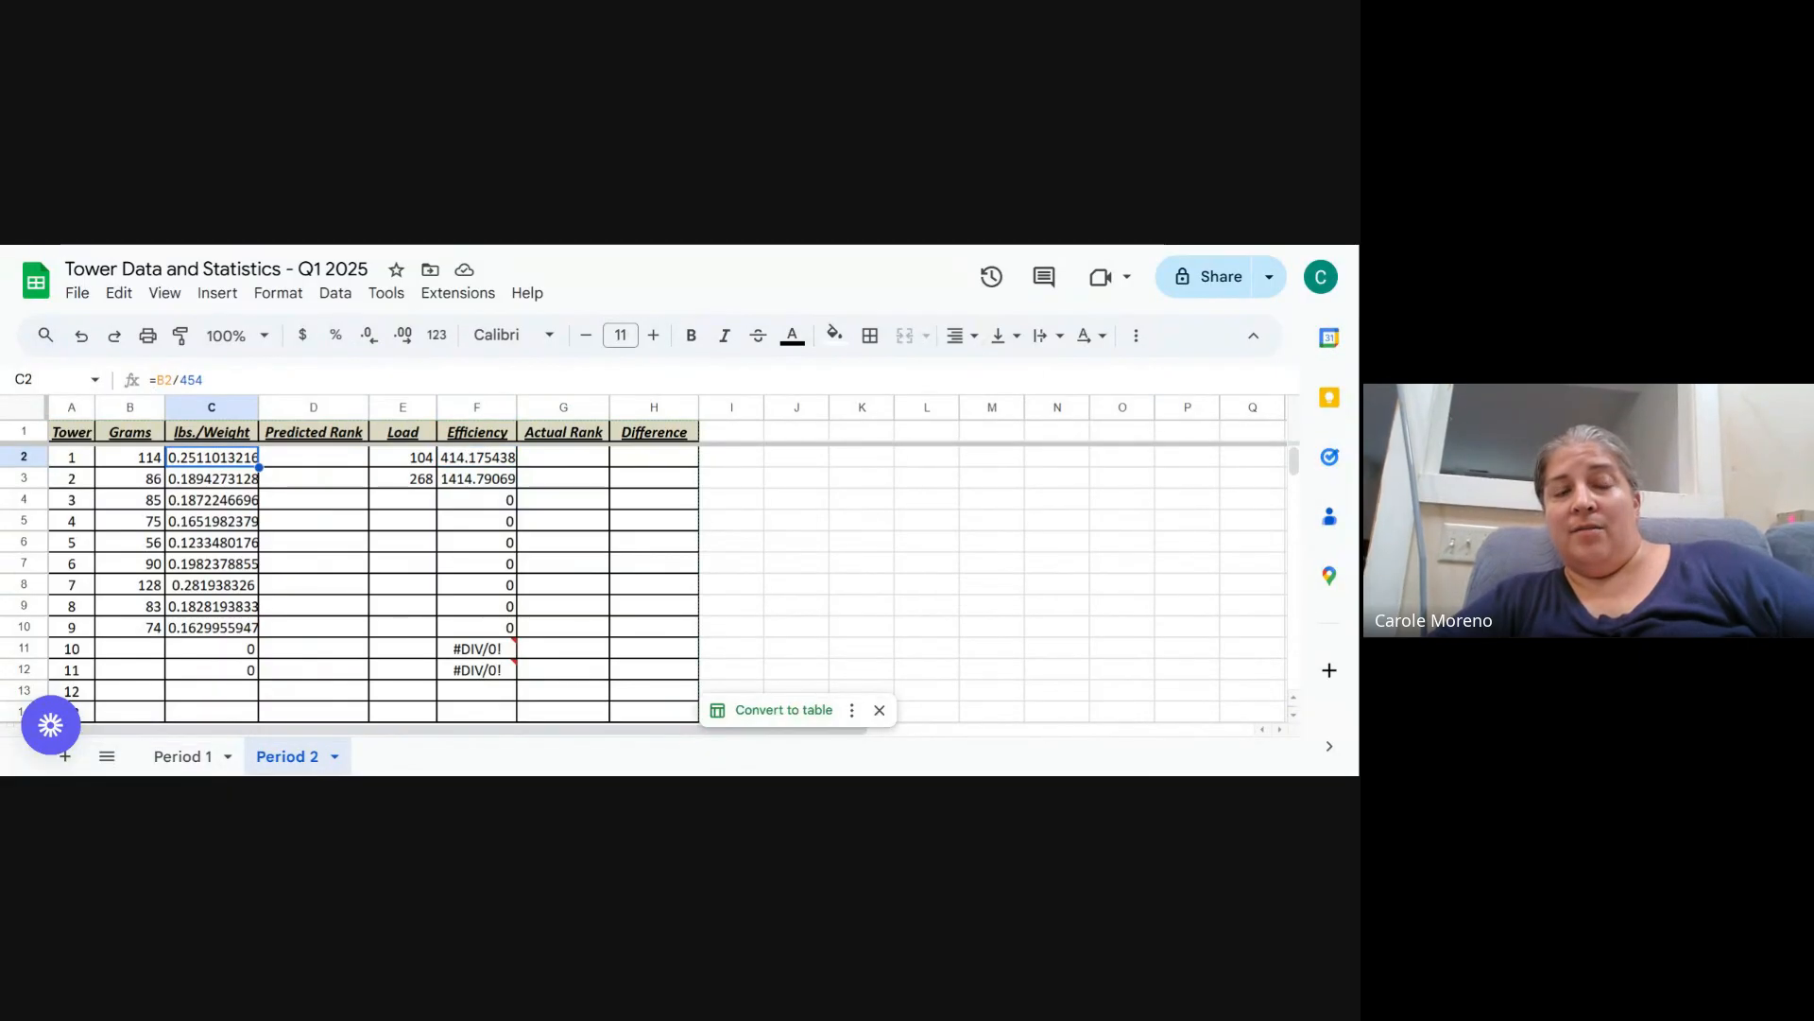
{"action": "left_click", "coordinate": [493, 461]}
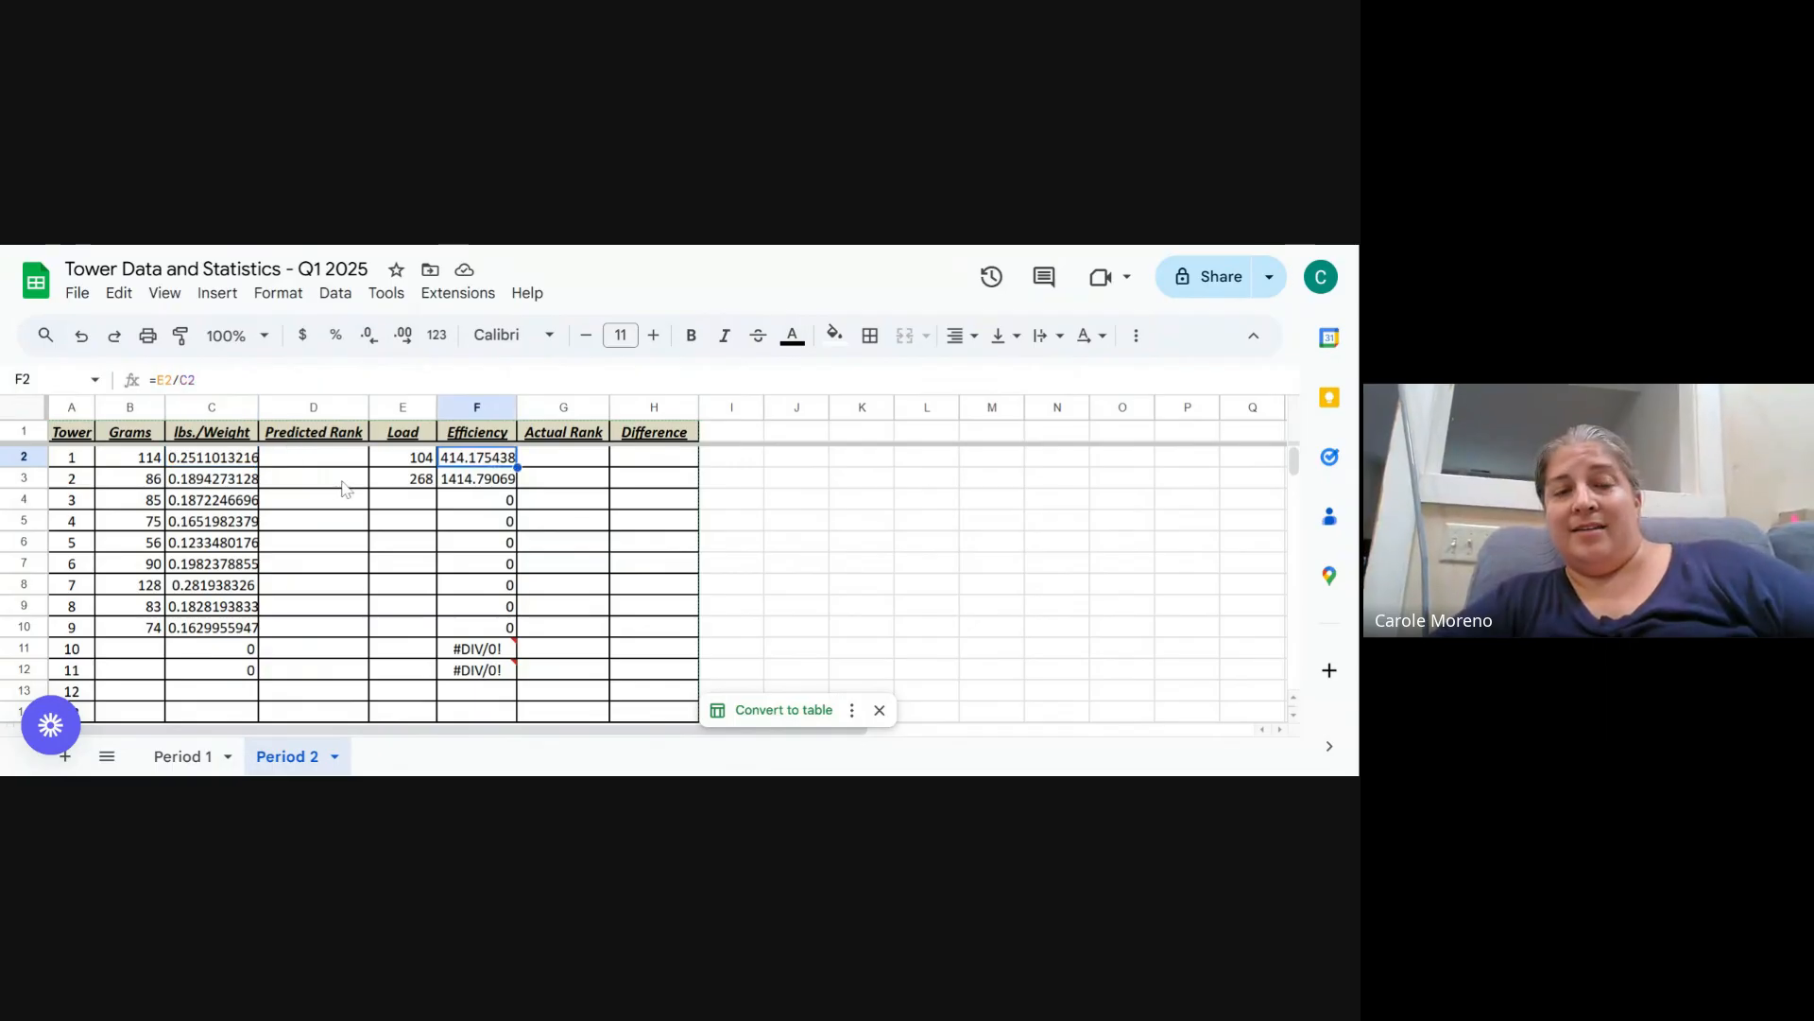
{"action": "left_click", "coordinate": [230, 461]}
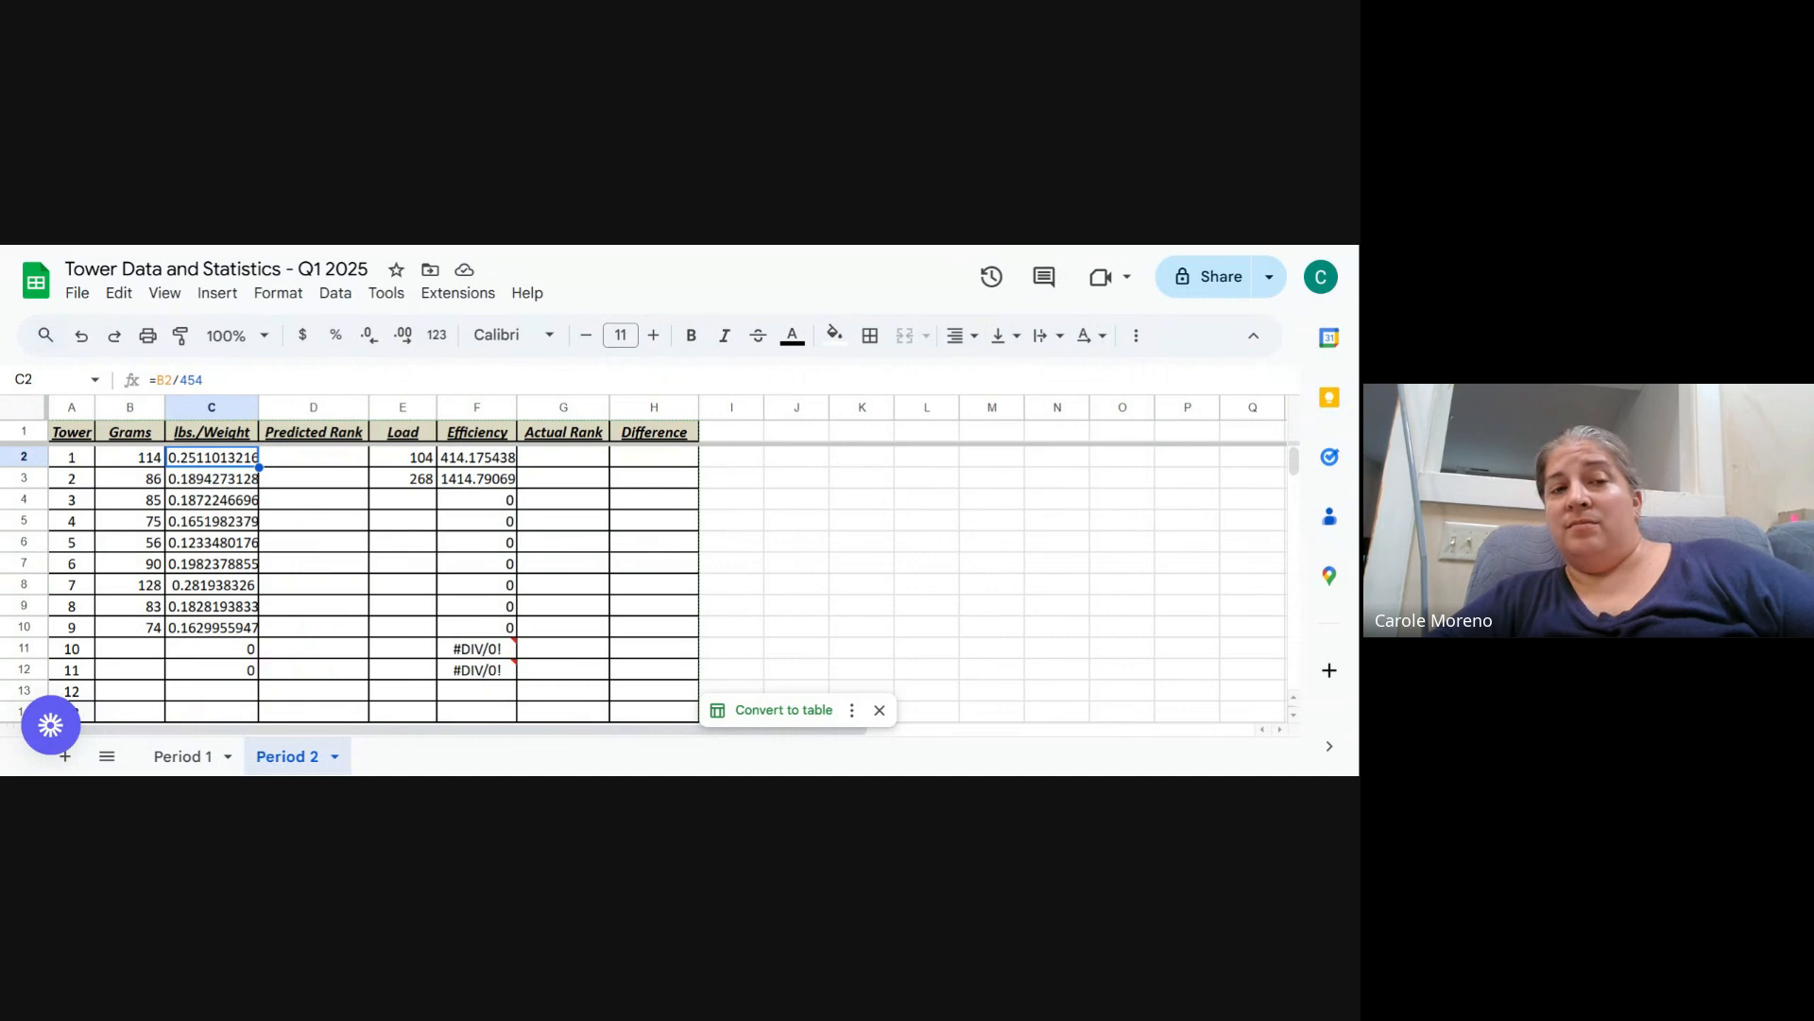
{"action": "left_click", "coordinate": [482, 461]}
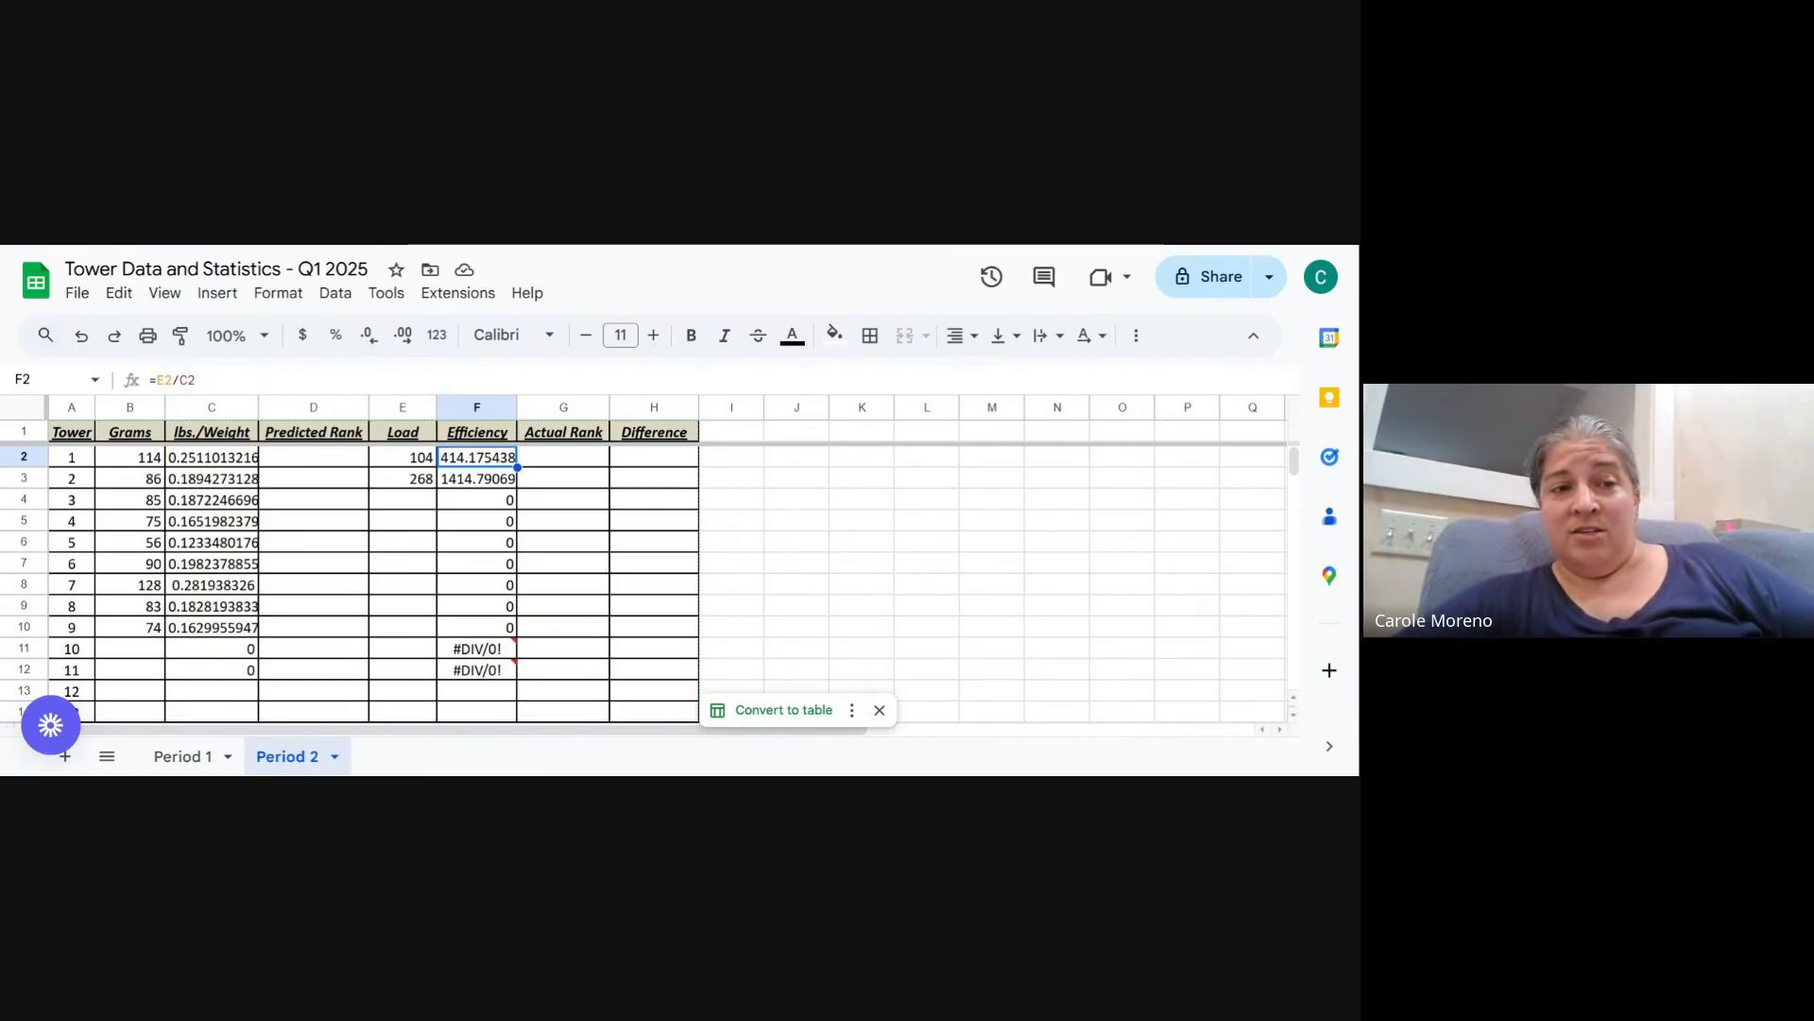
{"action": "left_click", "coordinate": [401, 501]}
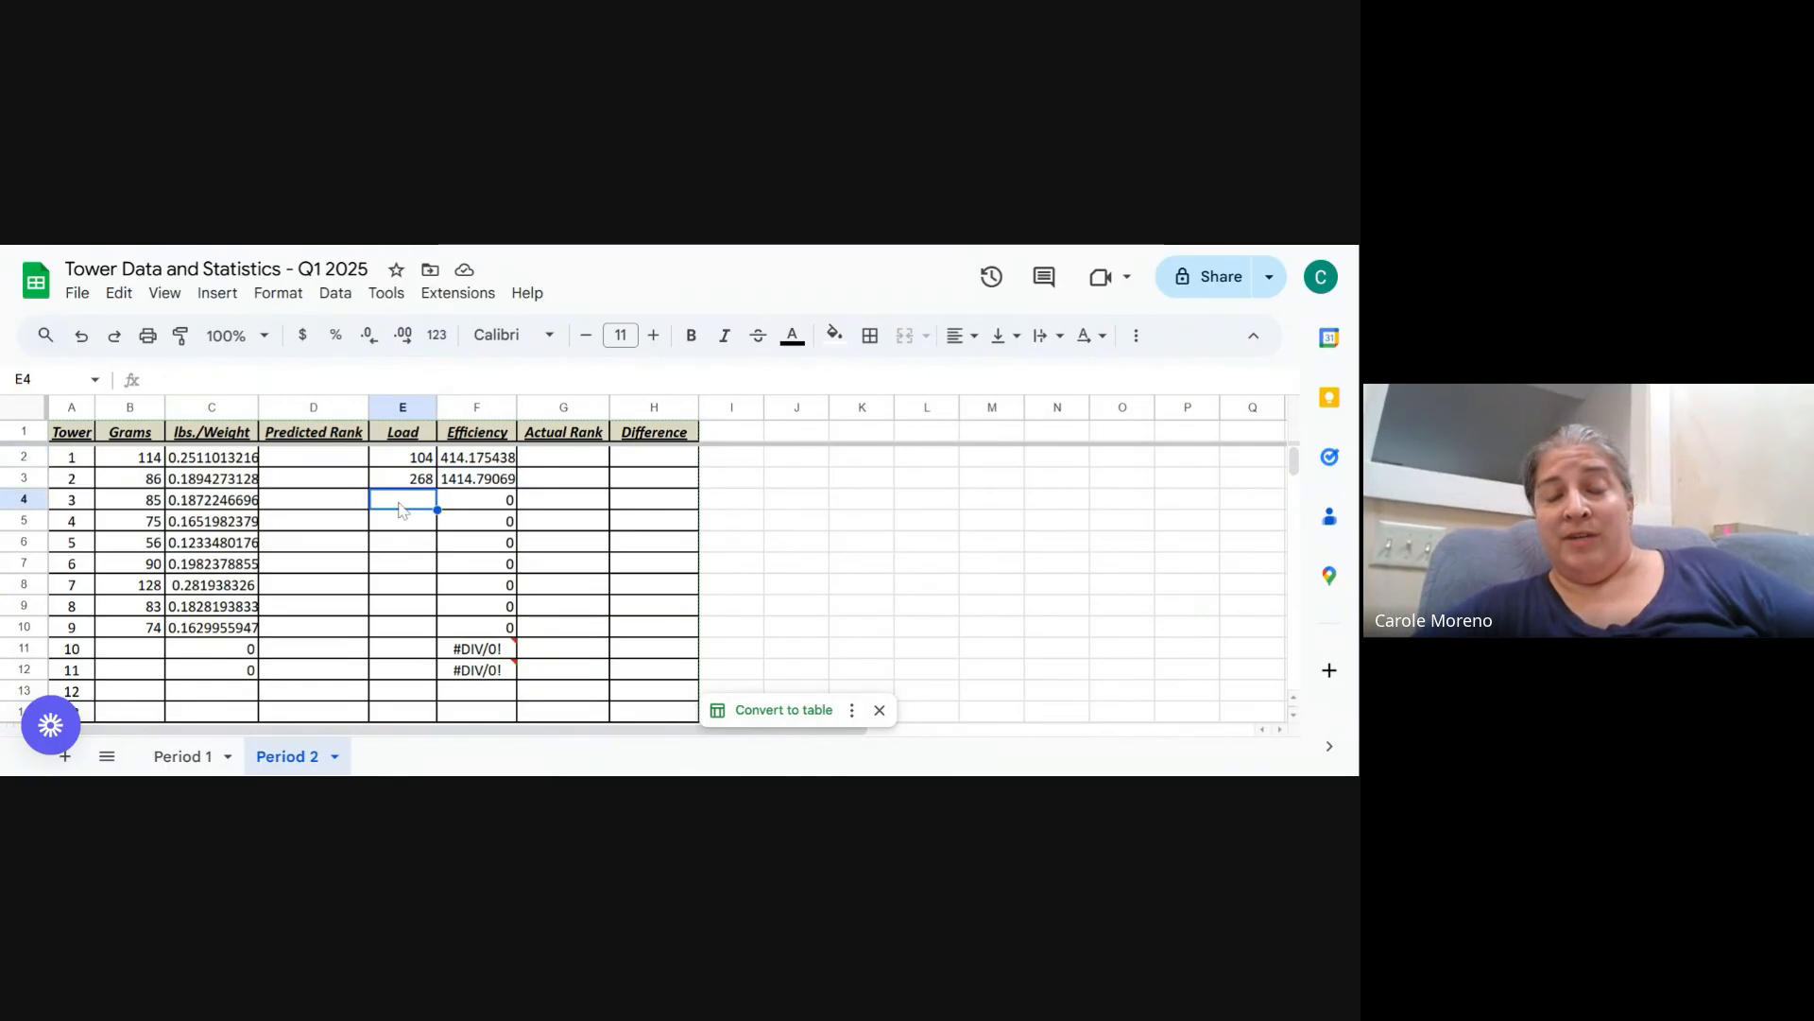